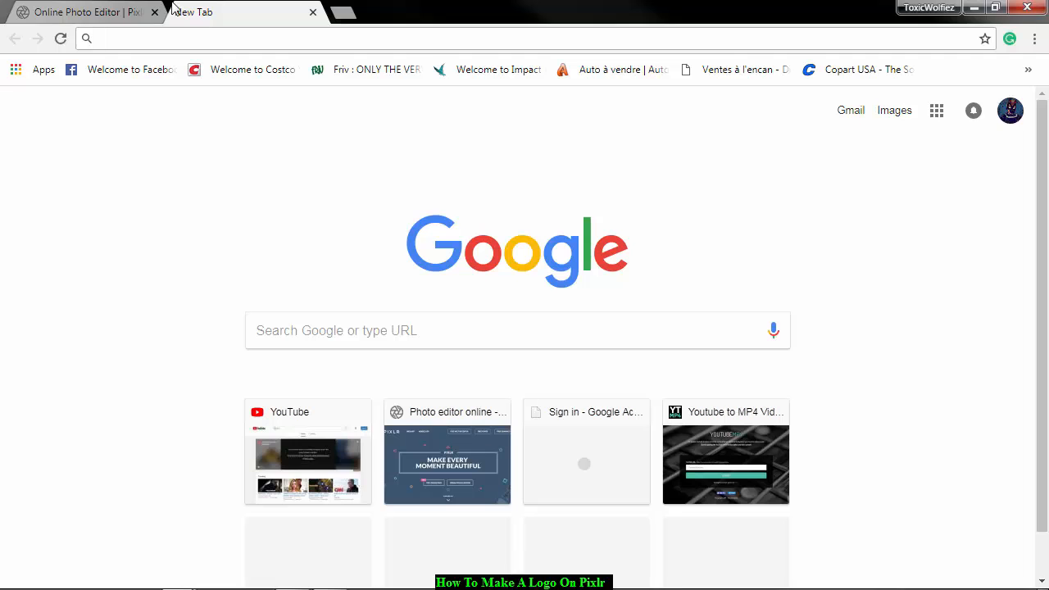
Open pixlr.com in the empty browser tab and launch Pixlr Editor from its home page.
left_click(63, 12)
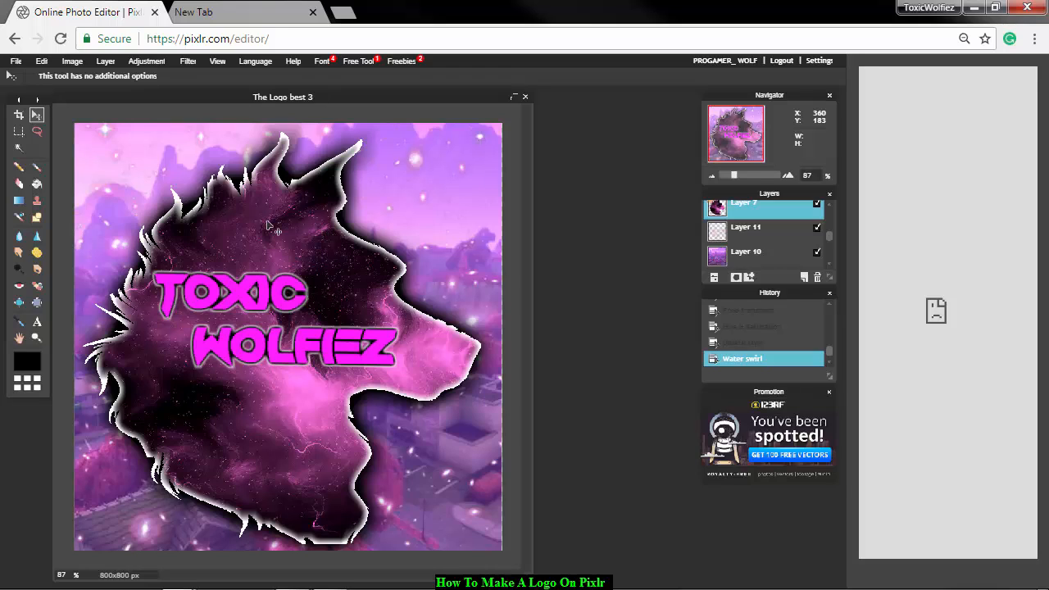
left_click(200, 12)
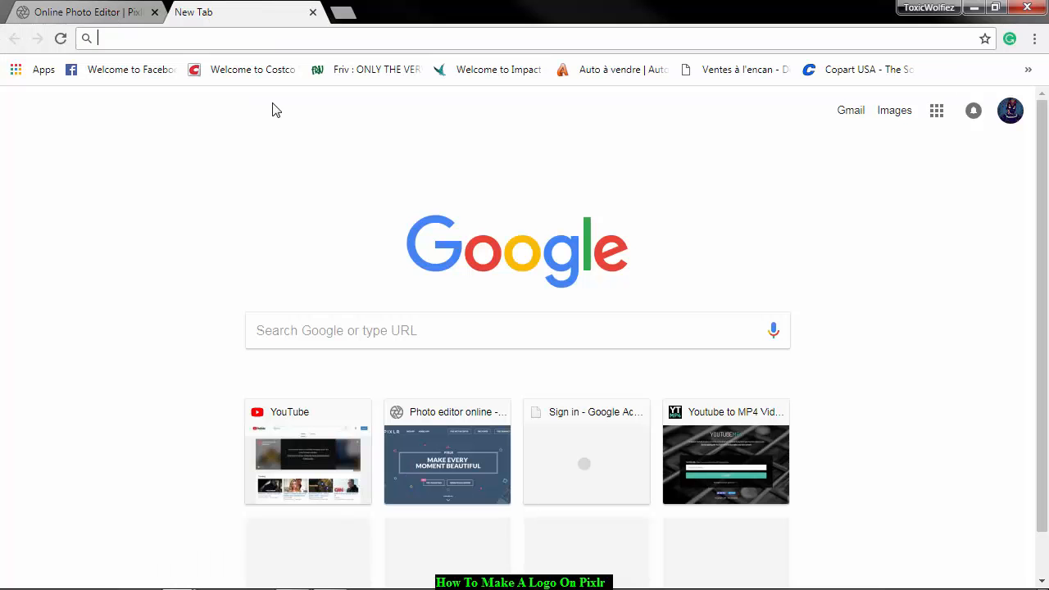
left_click(371, 345)
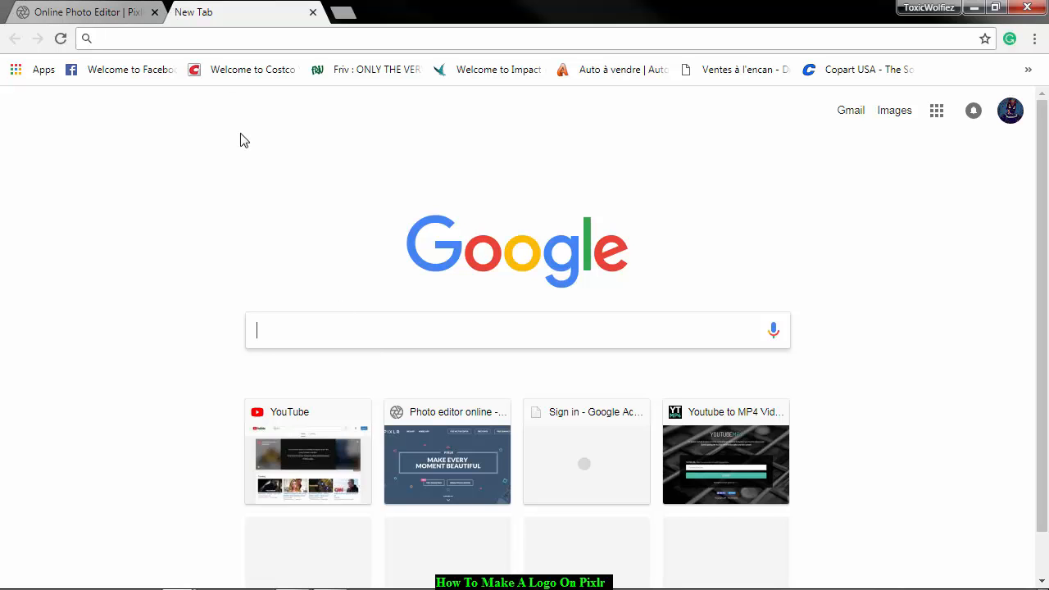
type("Pixlr.com")
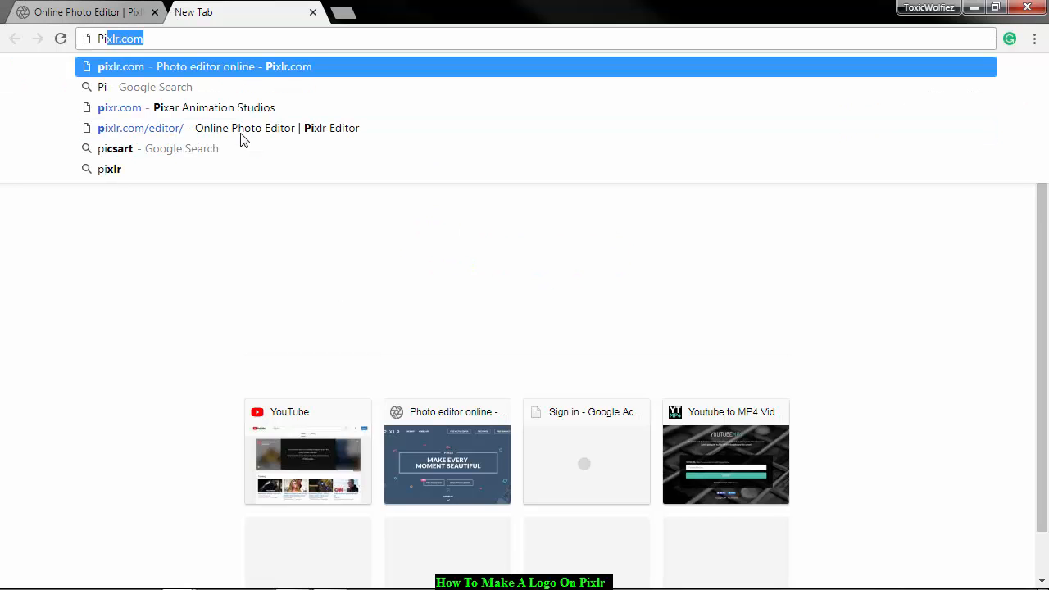
key("Return")
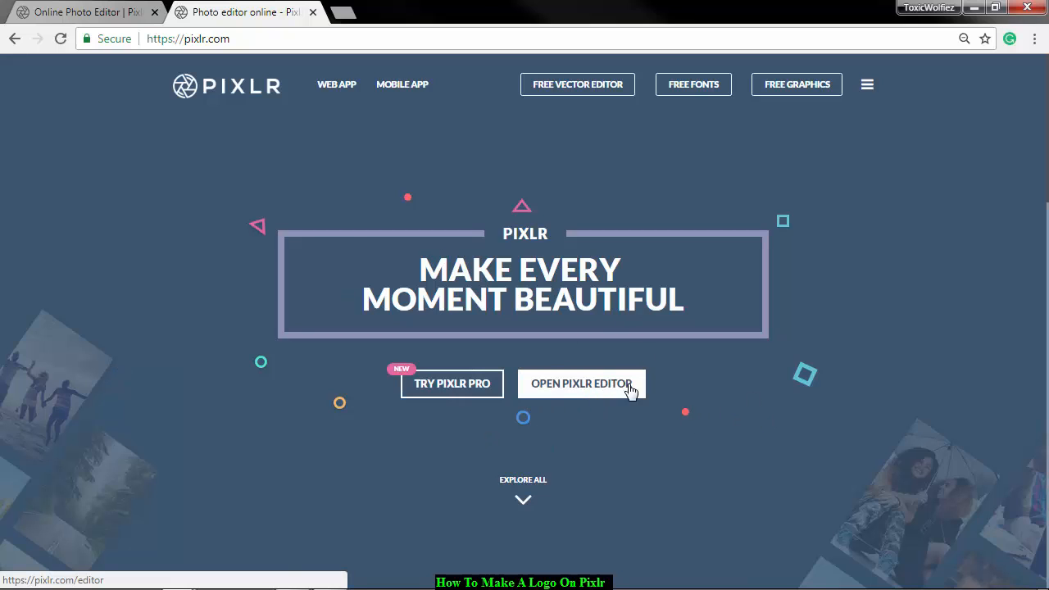
left_click(963, 39)
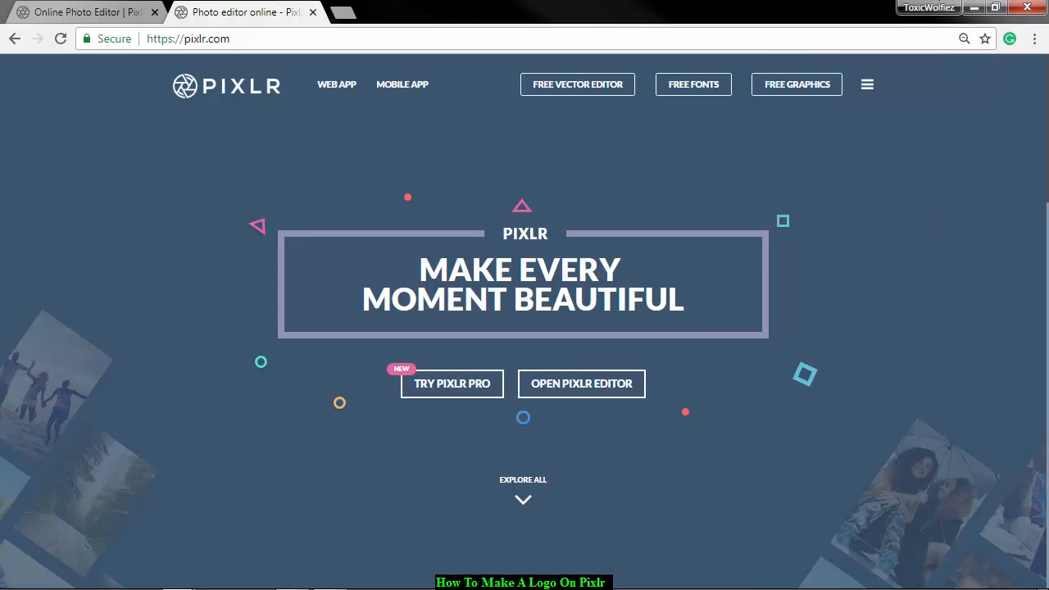
left_click(559, 393)
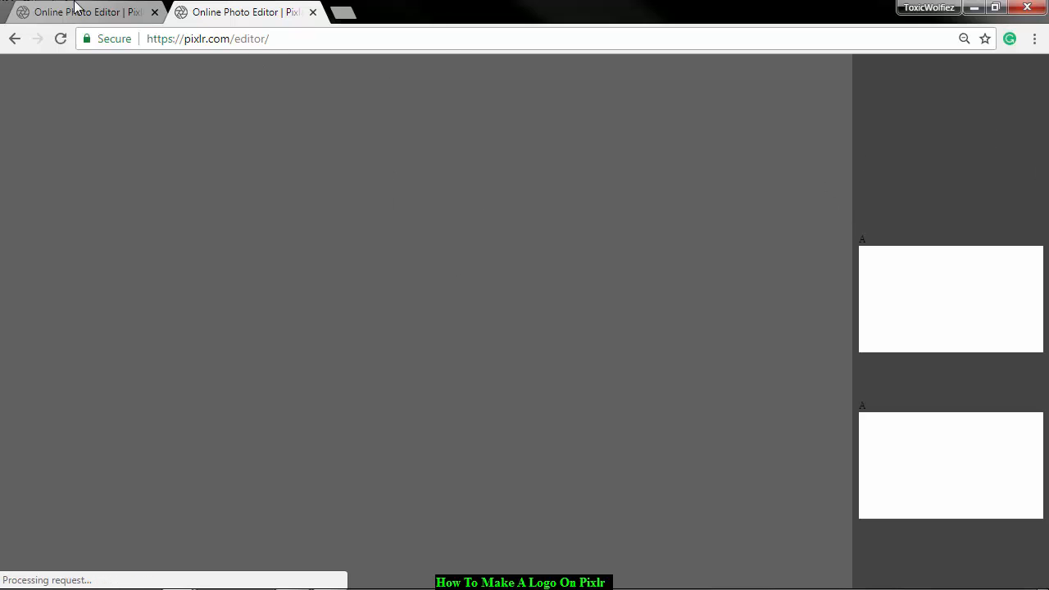
Close the duplicate editor tab and return to the editor holding the image The Logo best 3.
key("ctrl+Tab")
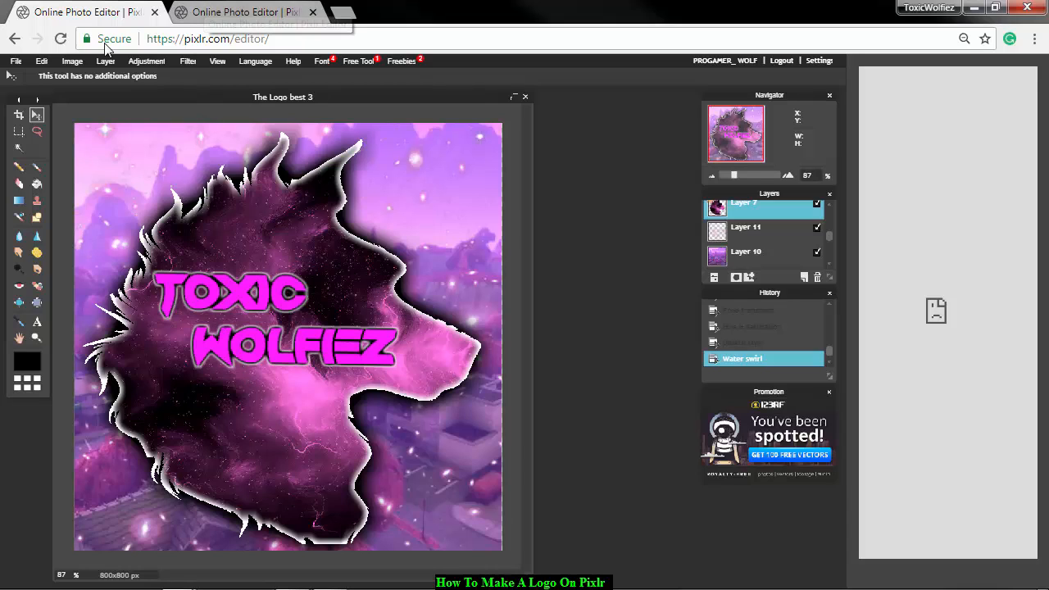
left_click(222, 15)
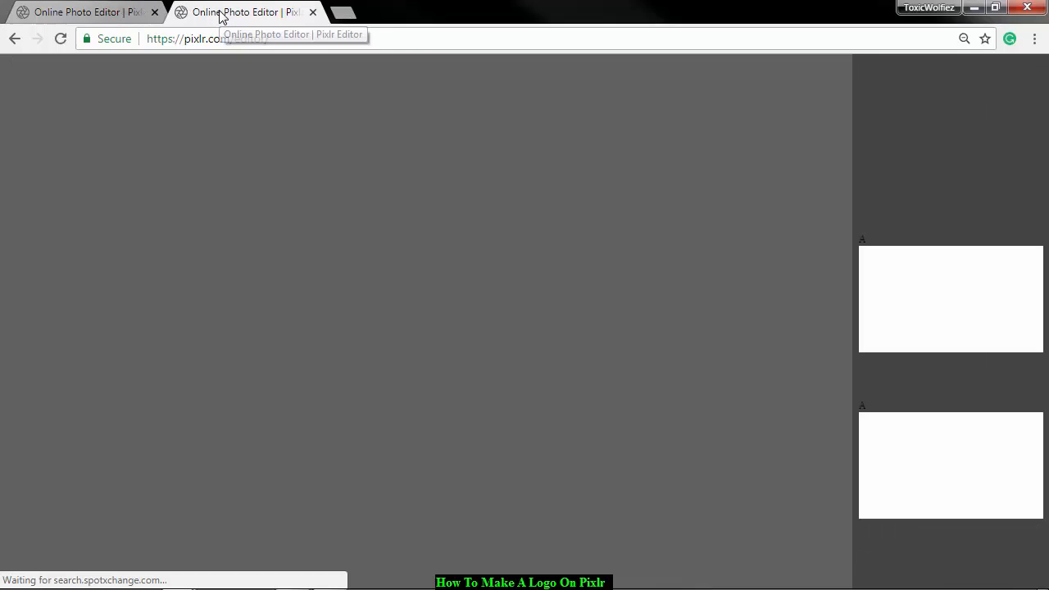
left_click(312, 12)
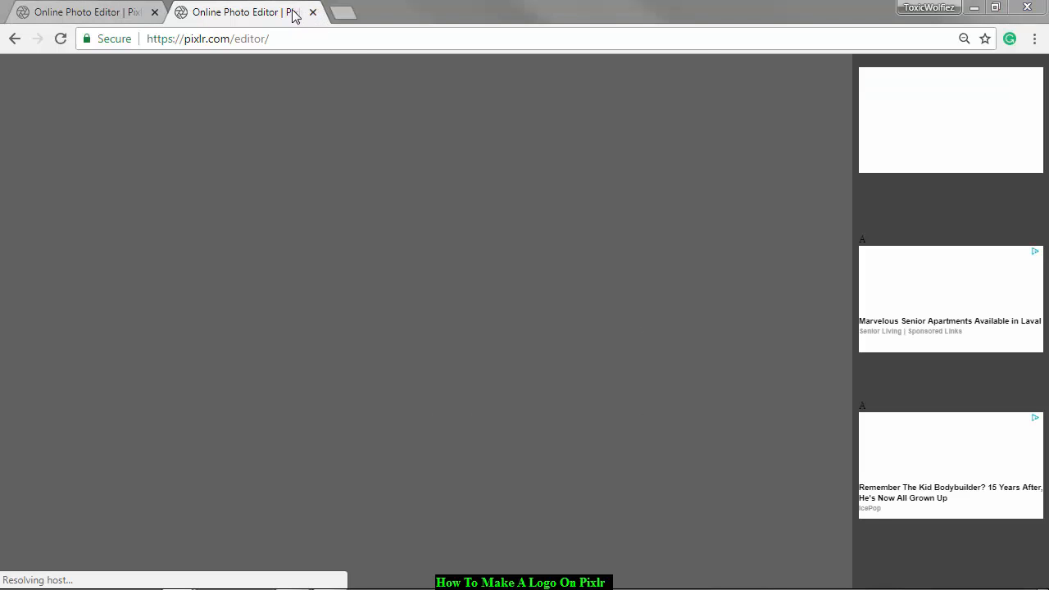
left_click(603, 129)
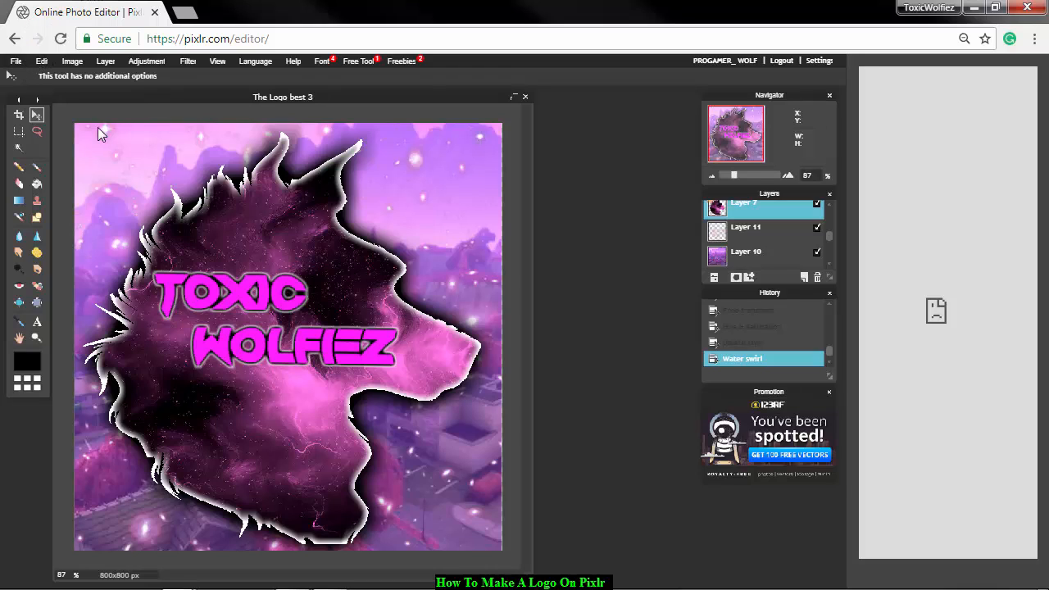
Create a transparent 800 x 800 px image named Logo Test, accepting the Windows 7 Basic color scheme when Windows asks.
left_click(15, 62)
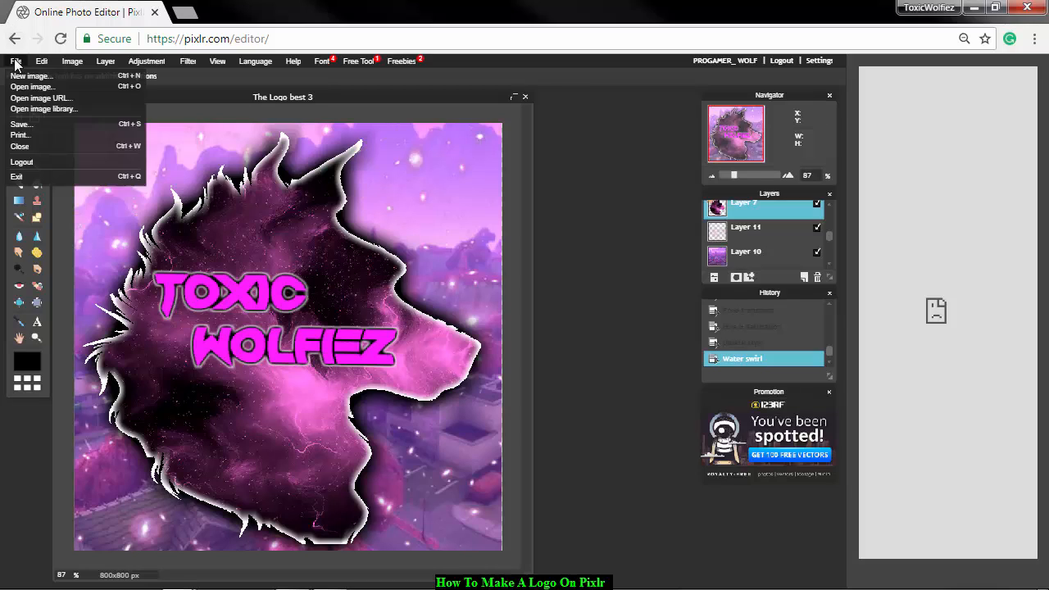
left_click(16, 62)
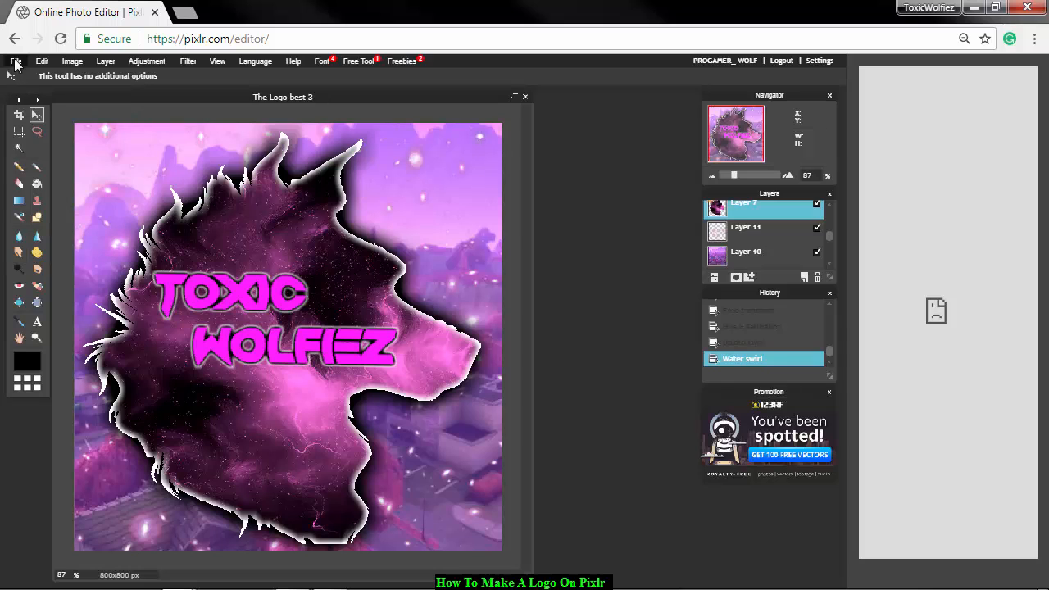
left_click(16, 63)
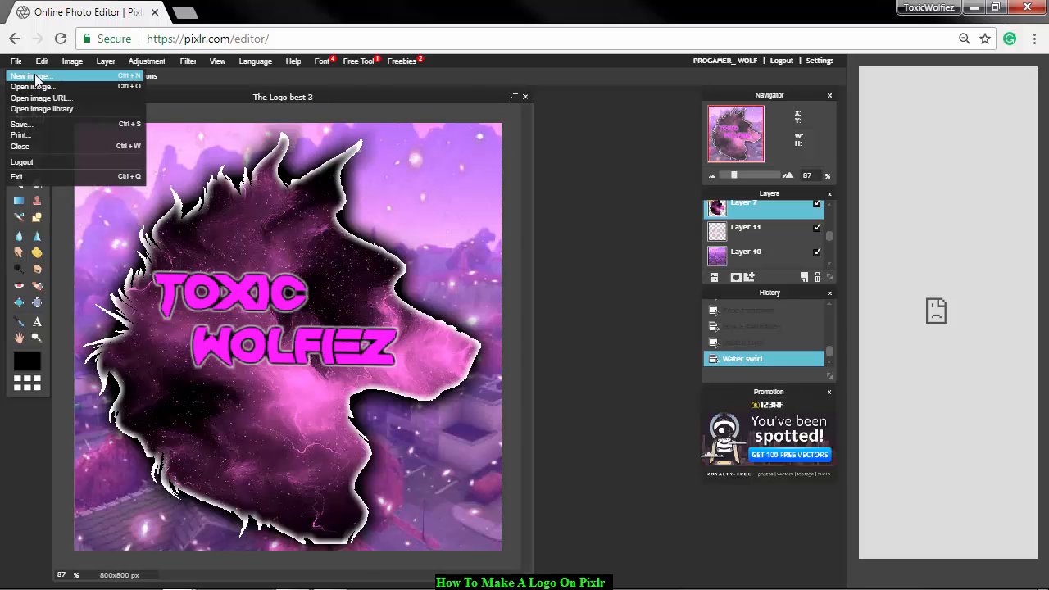
left_click(36, 76)
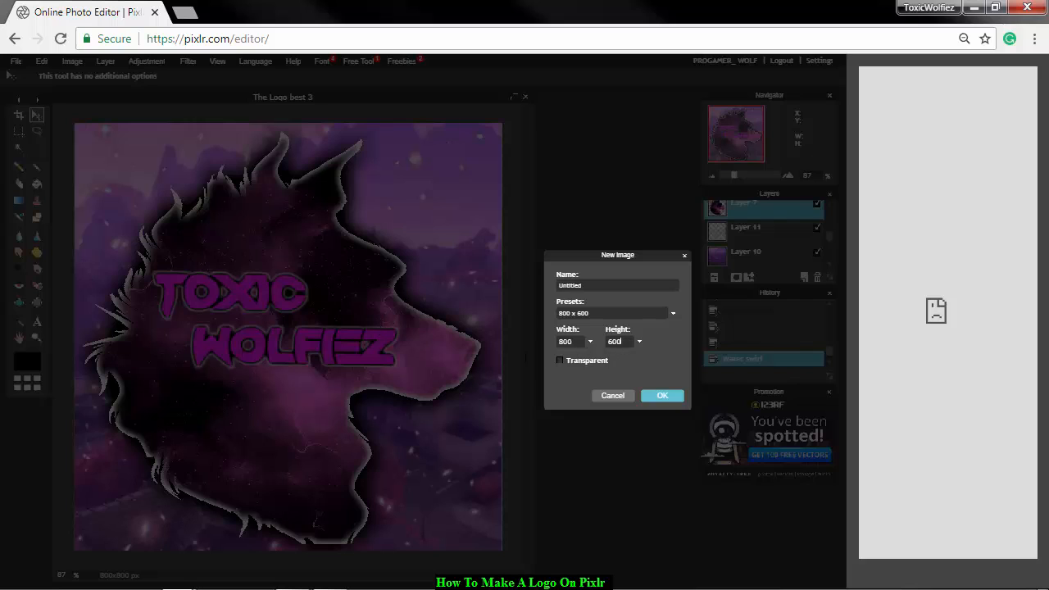
key("BackSpace")
type("80")
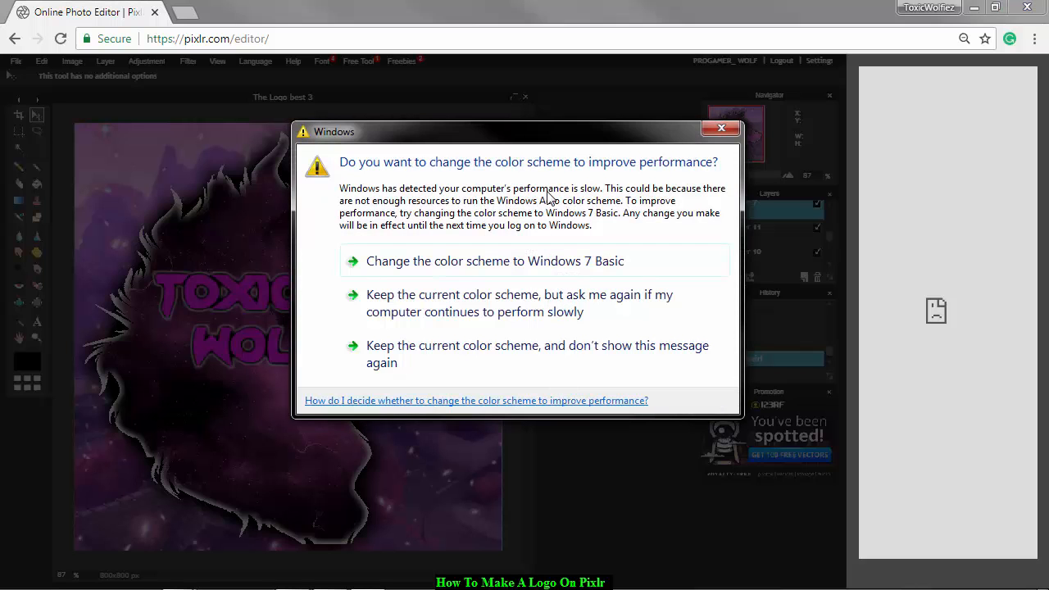
left_click(581, 261)
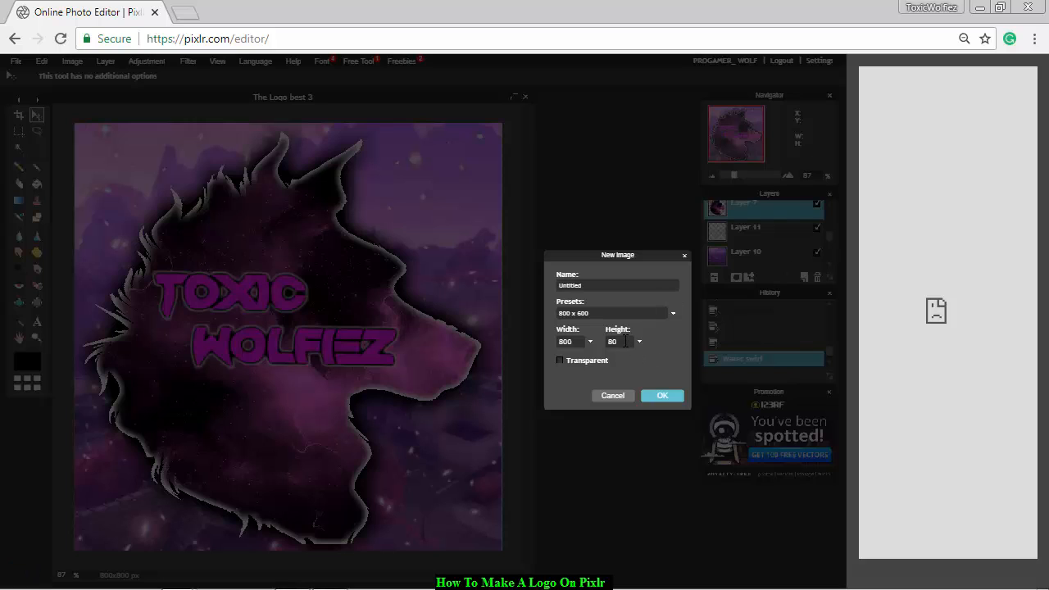
type("0")
key("BackSpace")
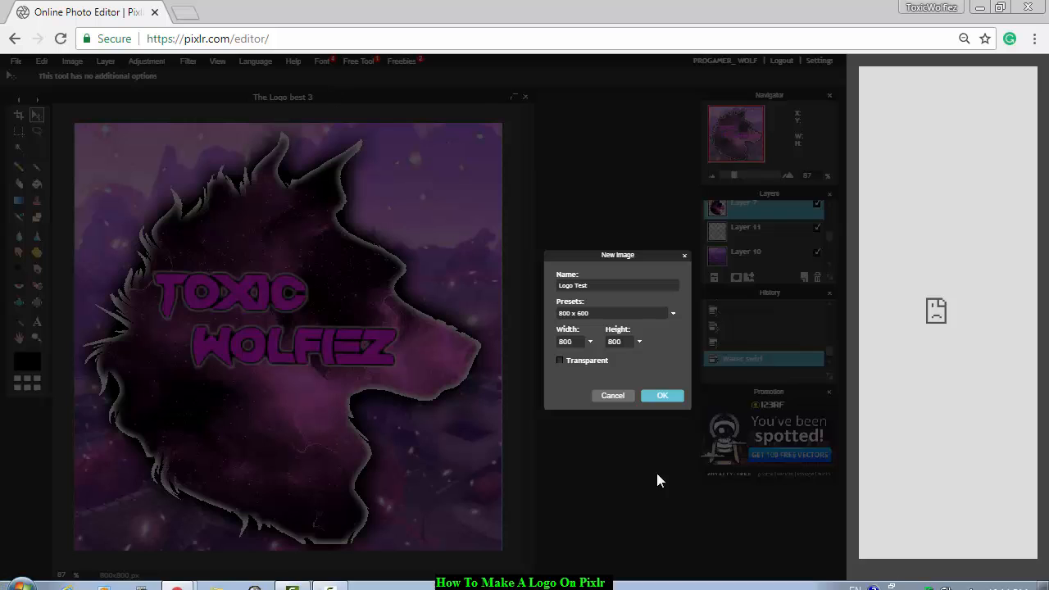
left_click(571, 362)
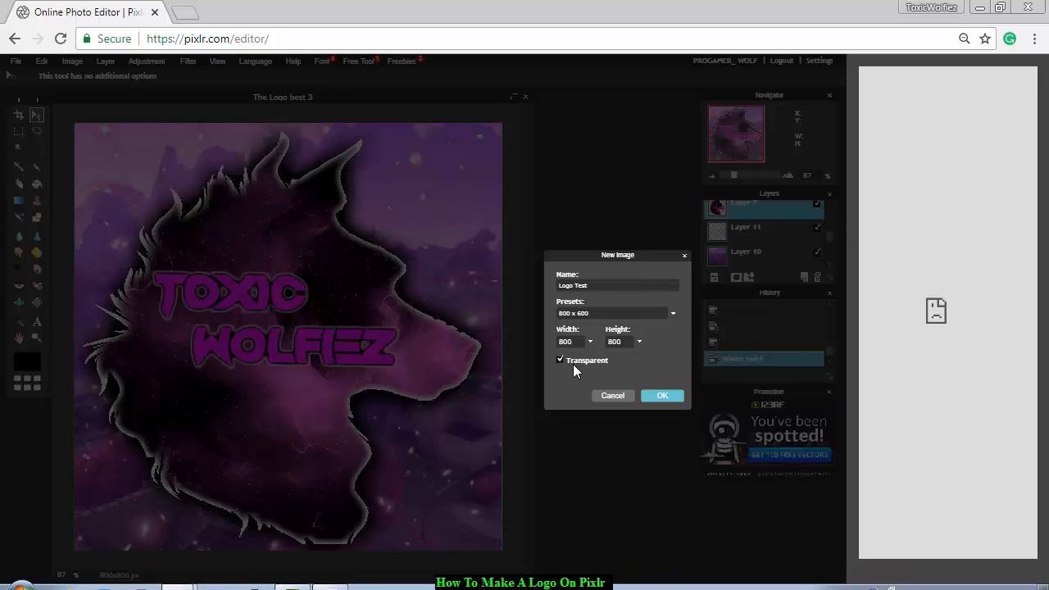
left_click(654, 394)
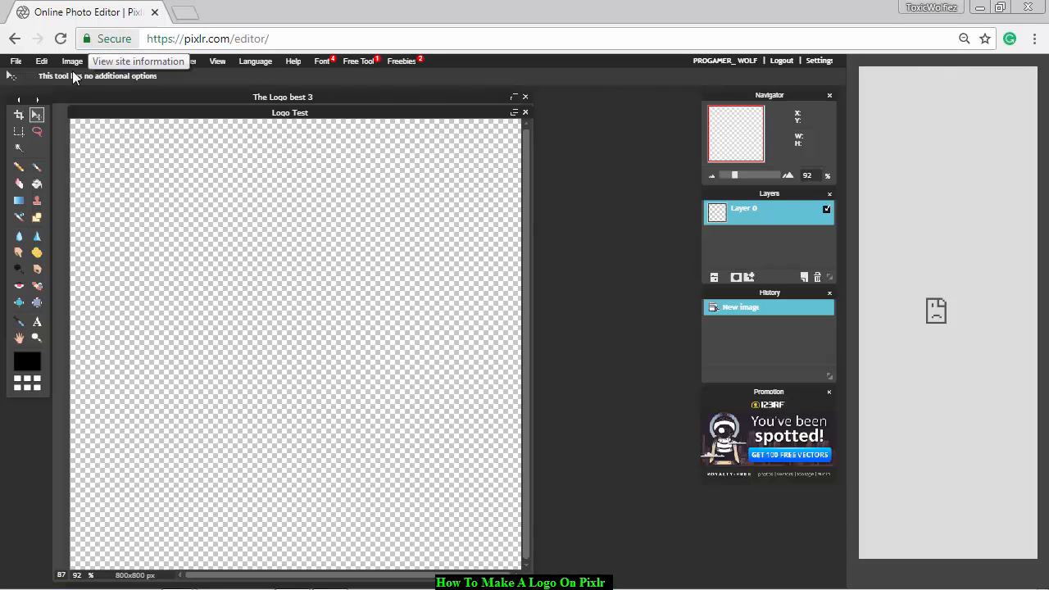
Search Google Images for "galaxy" in a new browser tab.
left_click(193, 16)
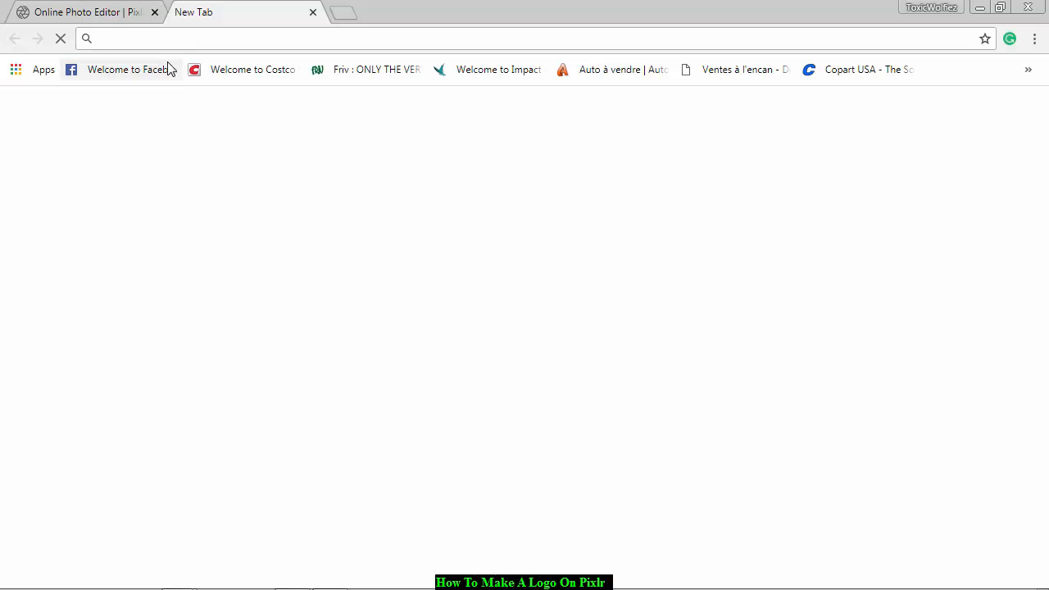
type("t")
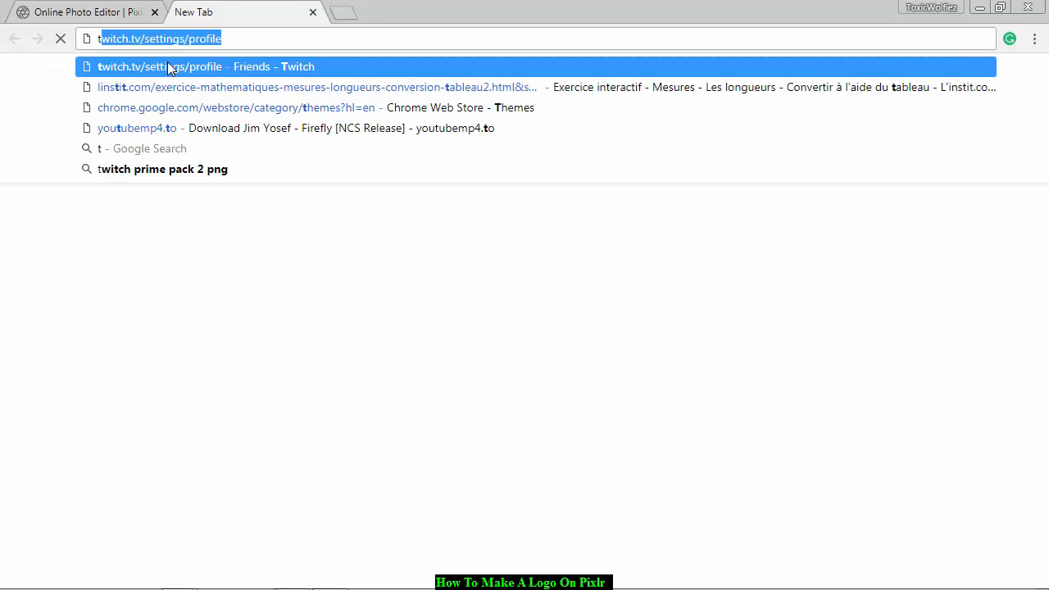
key("BackSpace")
key("BackSpace")
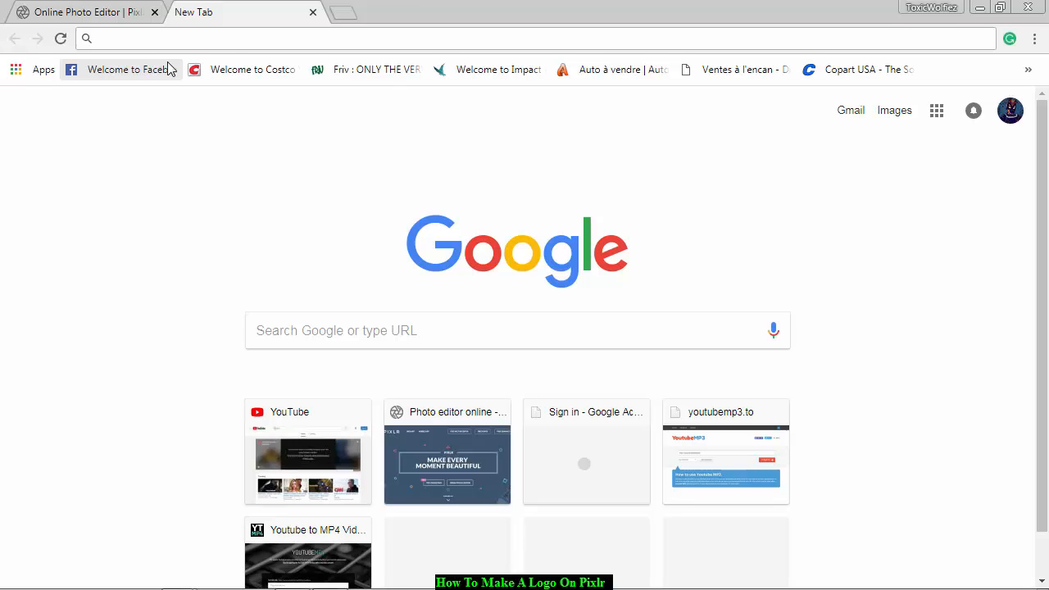
type("gala")
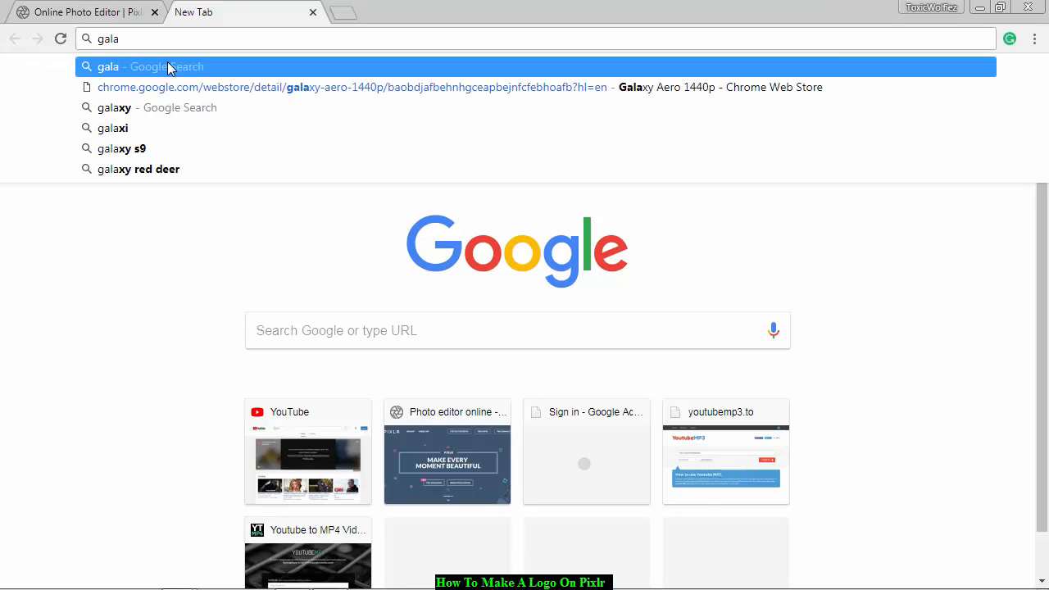
left_click(220, 111)
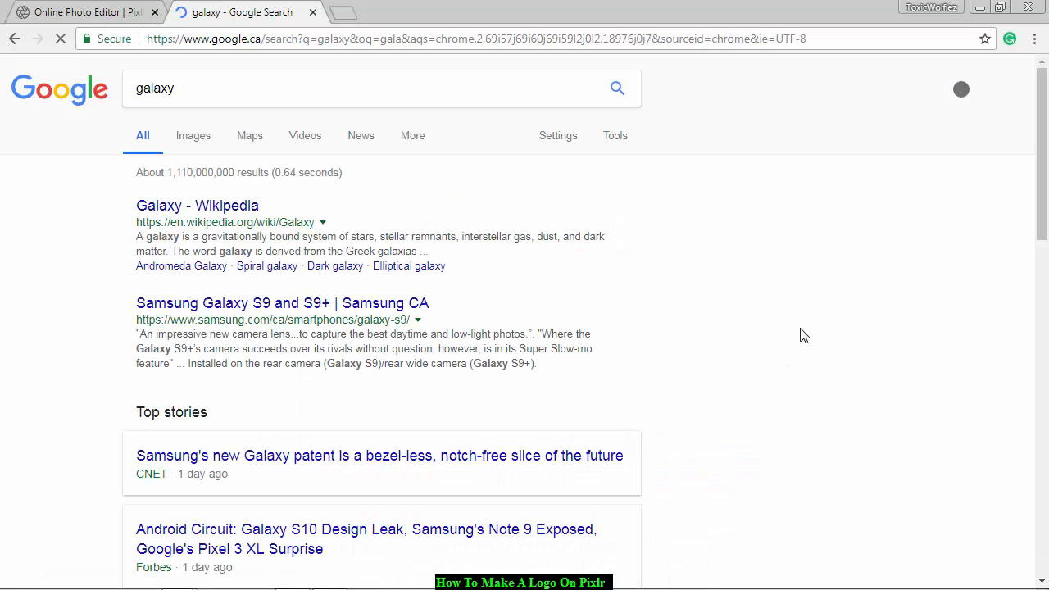
left_click(197, 141)
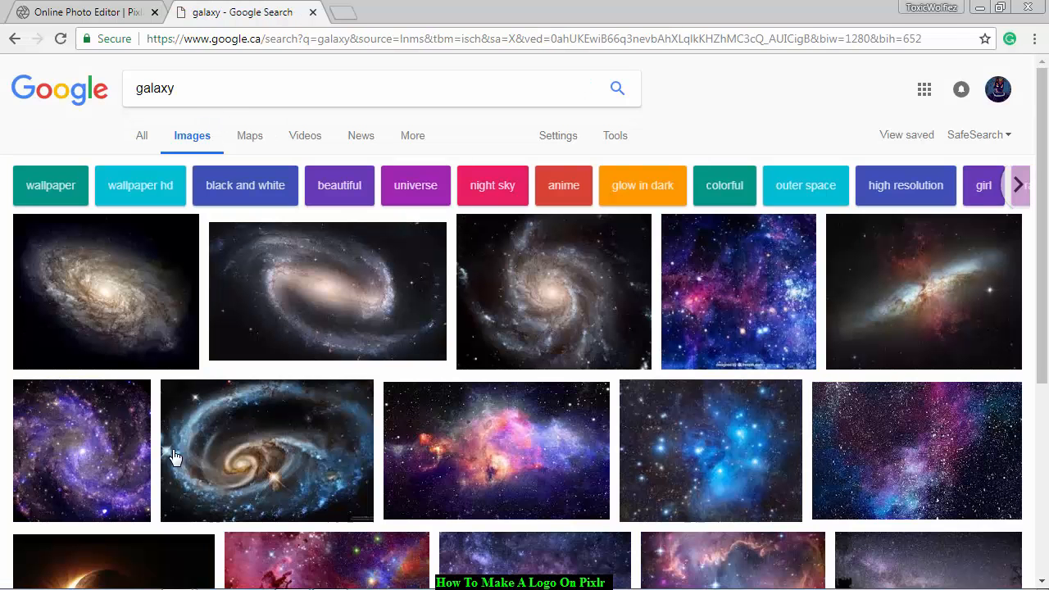
Preview the 1280 × 720 Galaxy Video Background result and start saving its image to disk.
scroll(342, 363, "down", 2)
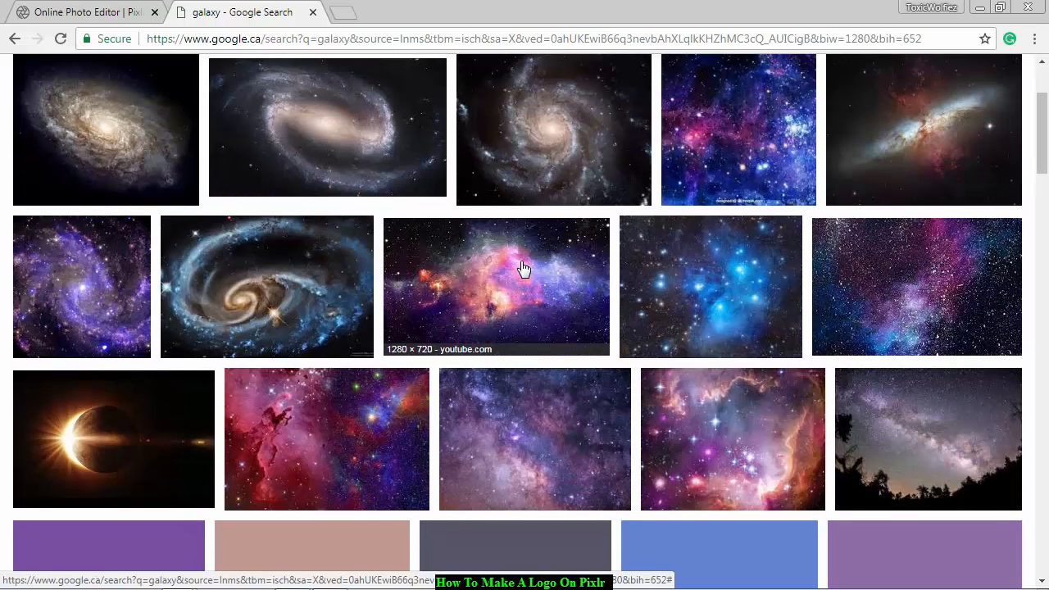
left_click(455, 341)
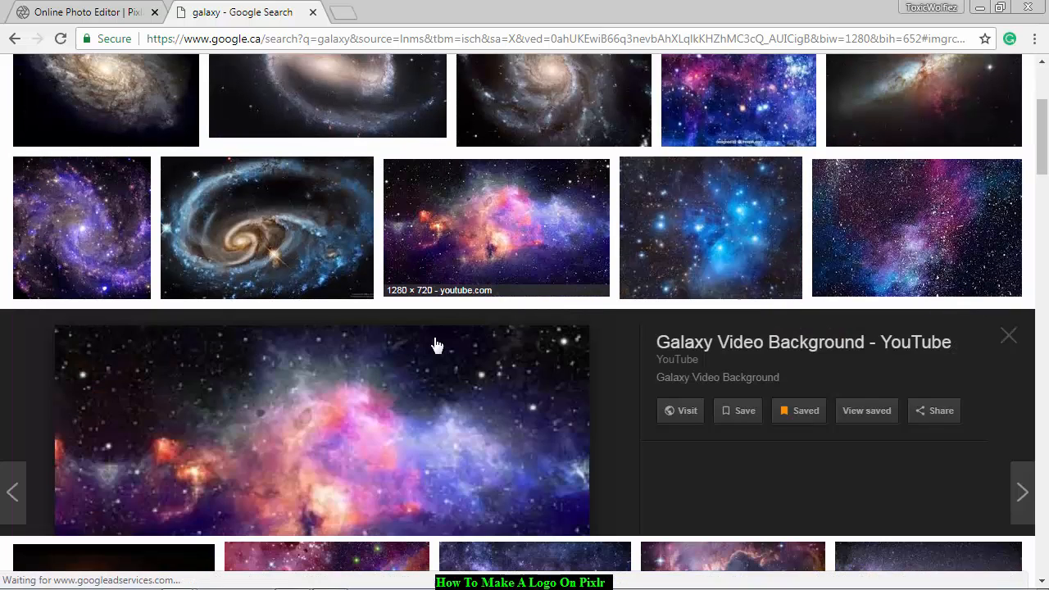
right_click(459, 375)
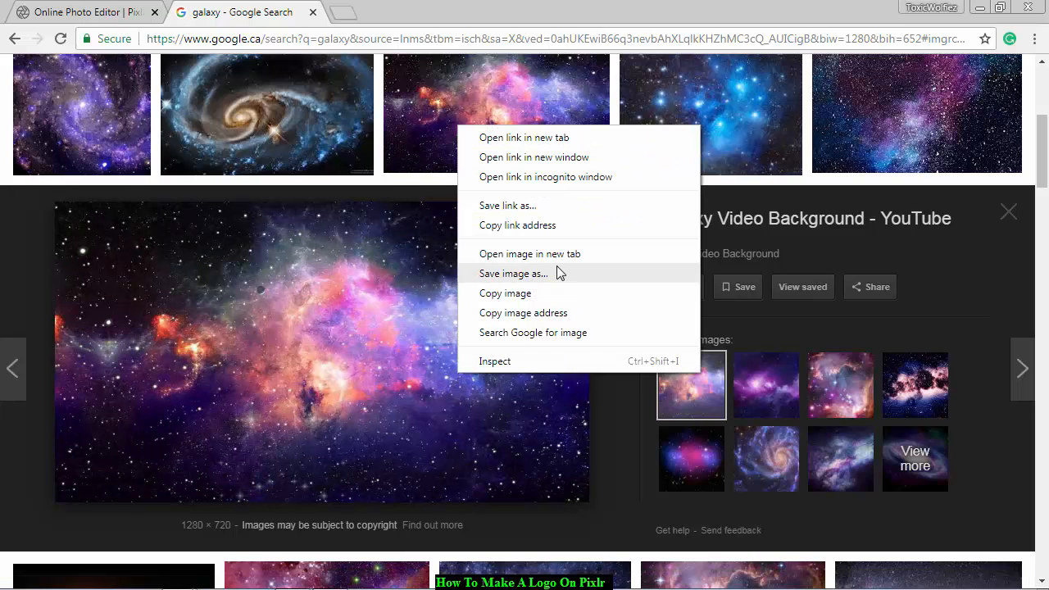
left_click(557, 271)
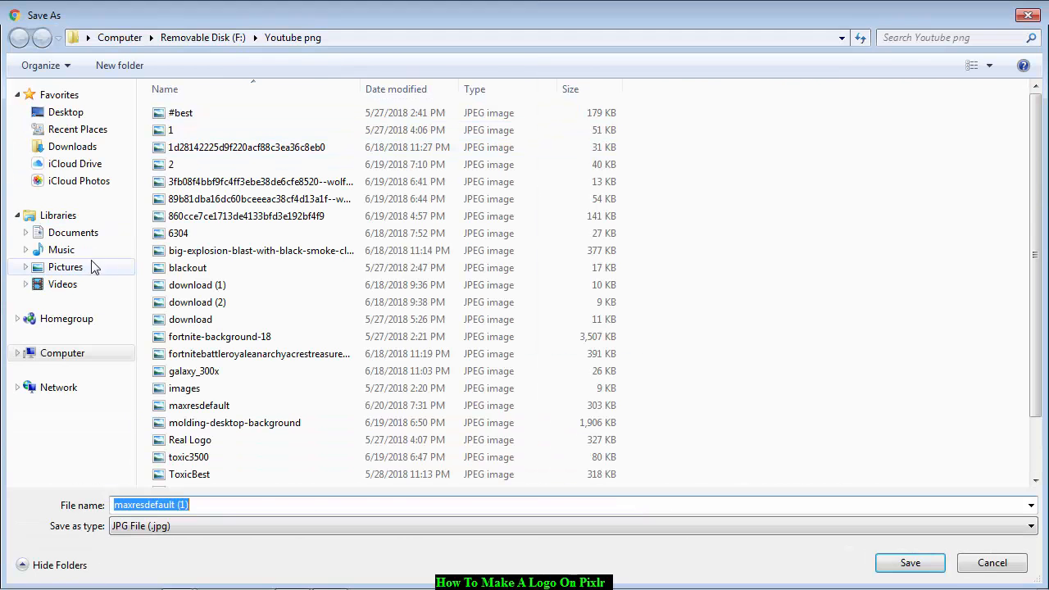
Look through the Downloads, Removable Disk (F:) and Pictures library folders for a place to save the galaxy image.
left_click(90, 153)
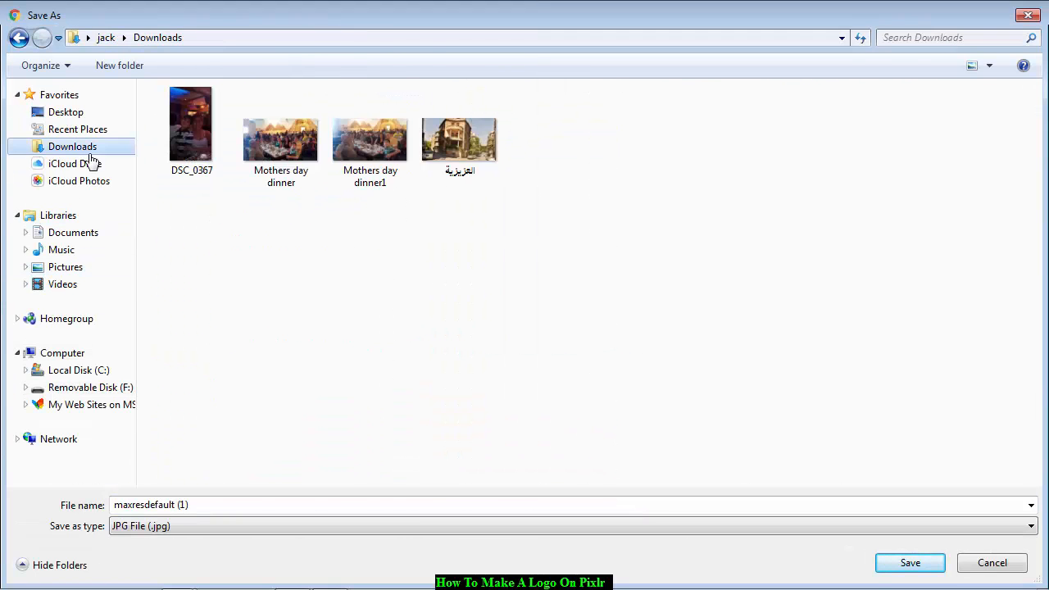
left_click(86, 168)
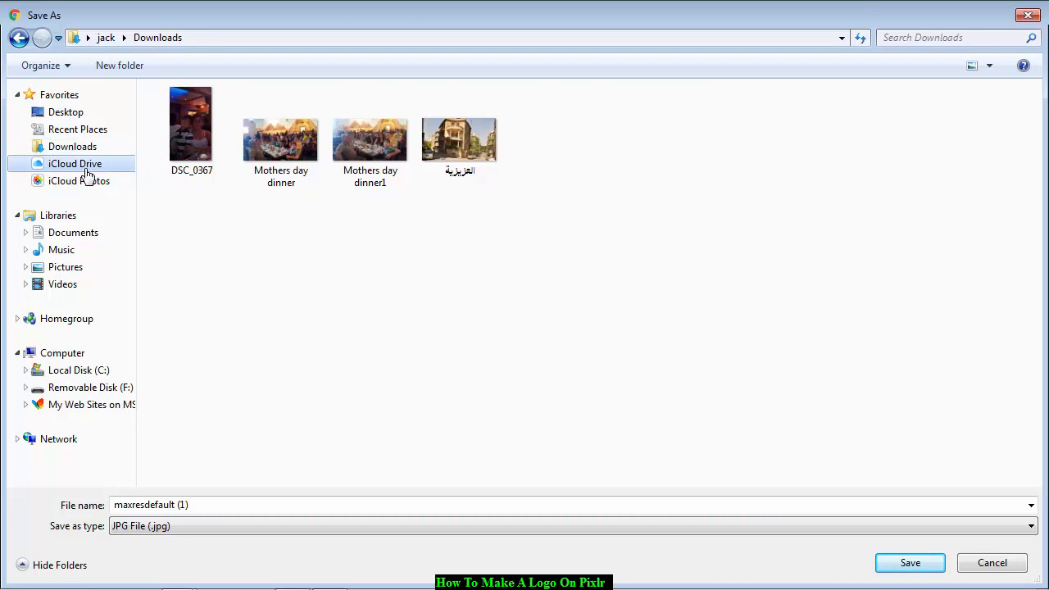
left_click(98, 390)
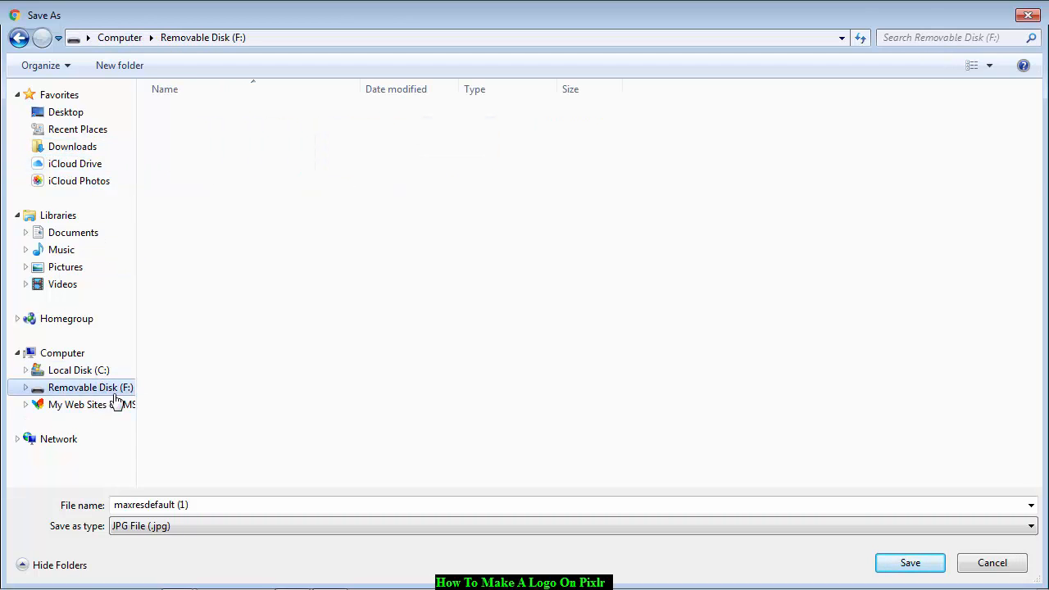
left_click(90, 266)
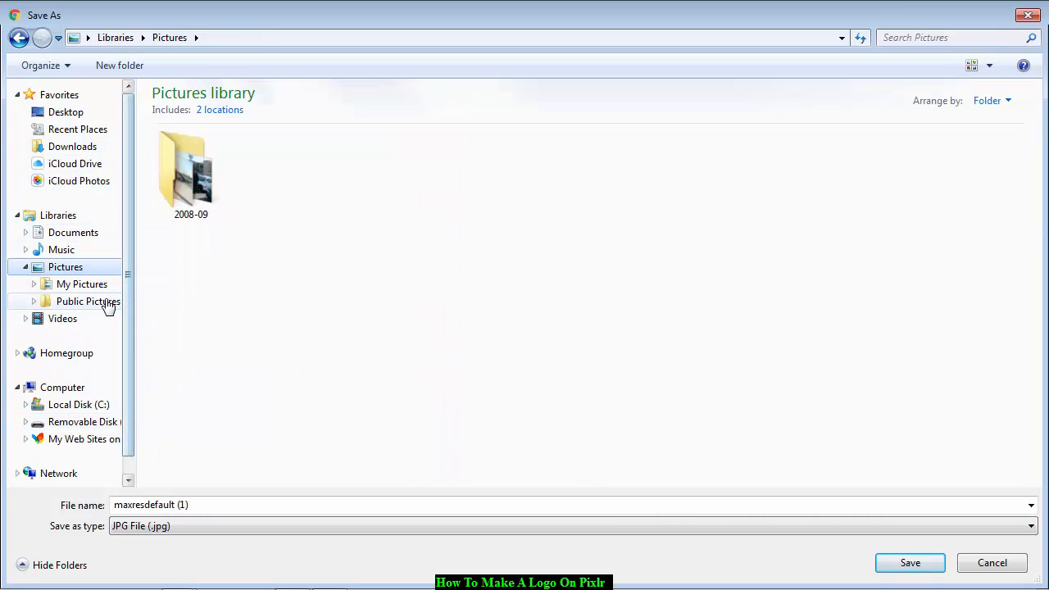
left_click(107, 303)
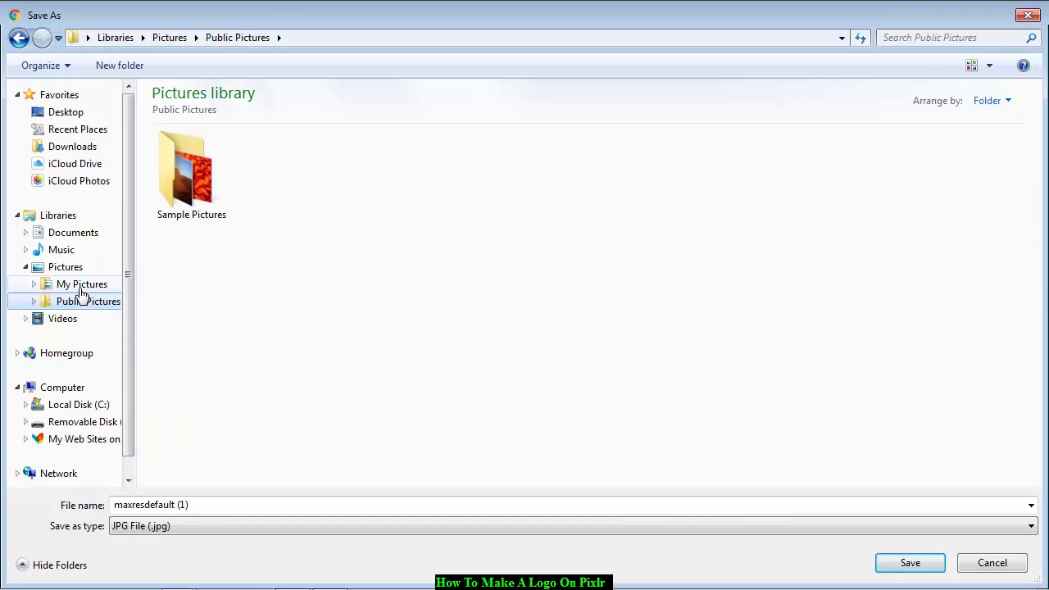
left_click(81, 288)
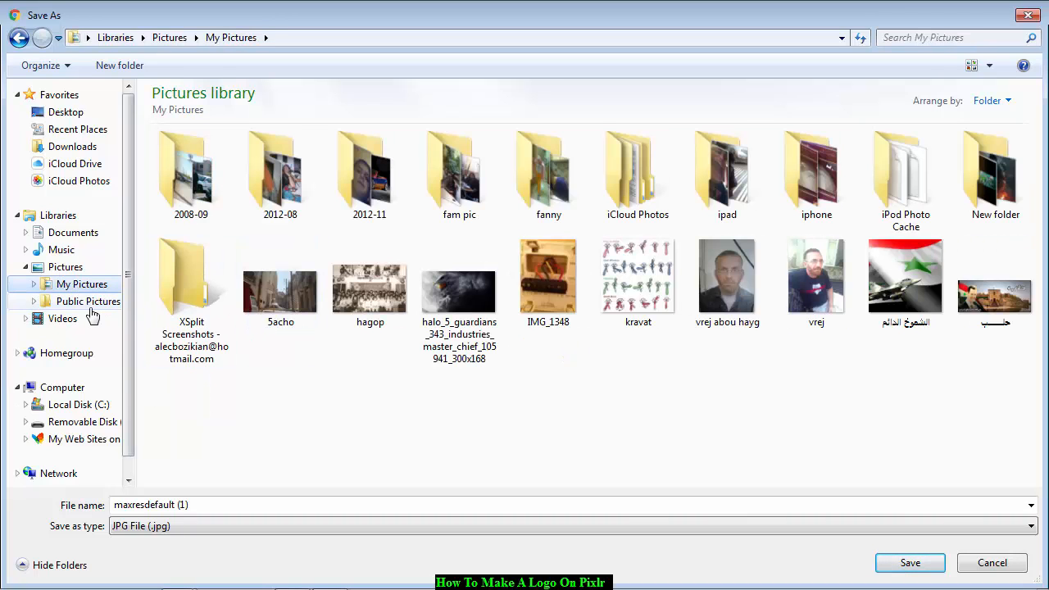
left_click(89, 305)
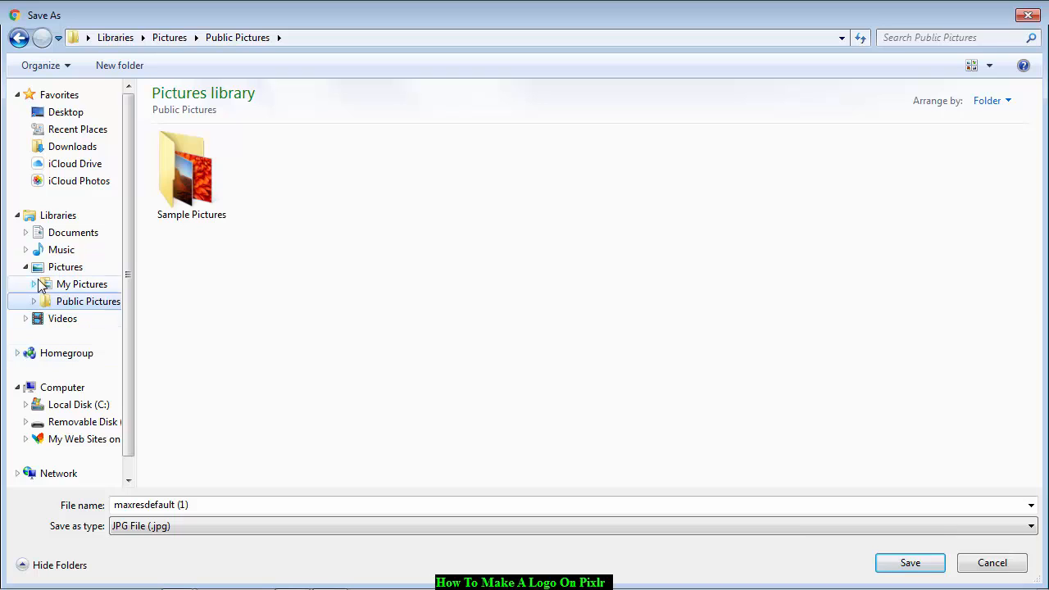
Create a folder named youtube on Removable Disk (F:) and save the galaxy image in it as maxresdefault (1).
left_click(78, 422)
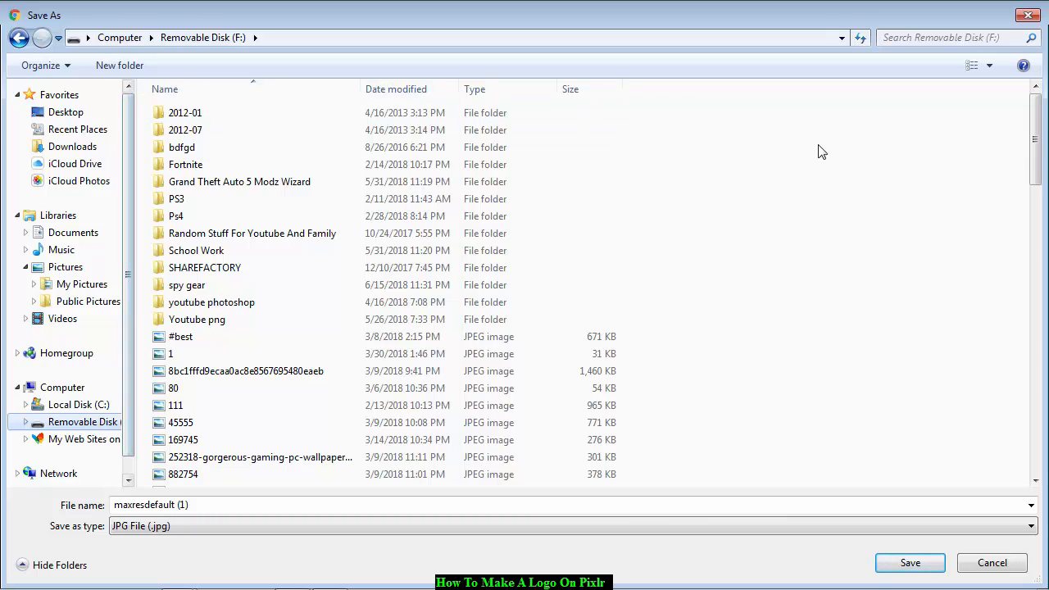
right_click(760, 157)
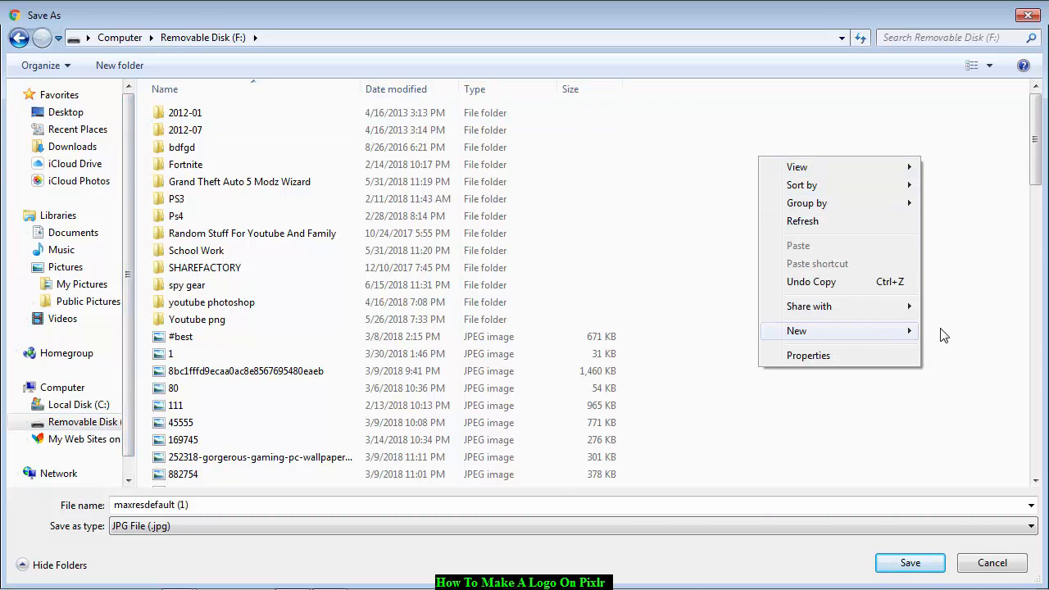
mouse_move(943, 334)
left_click(586, 333)
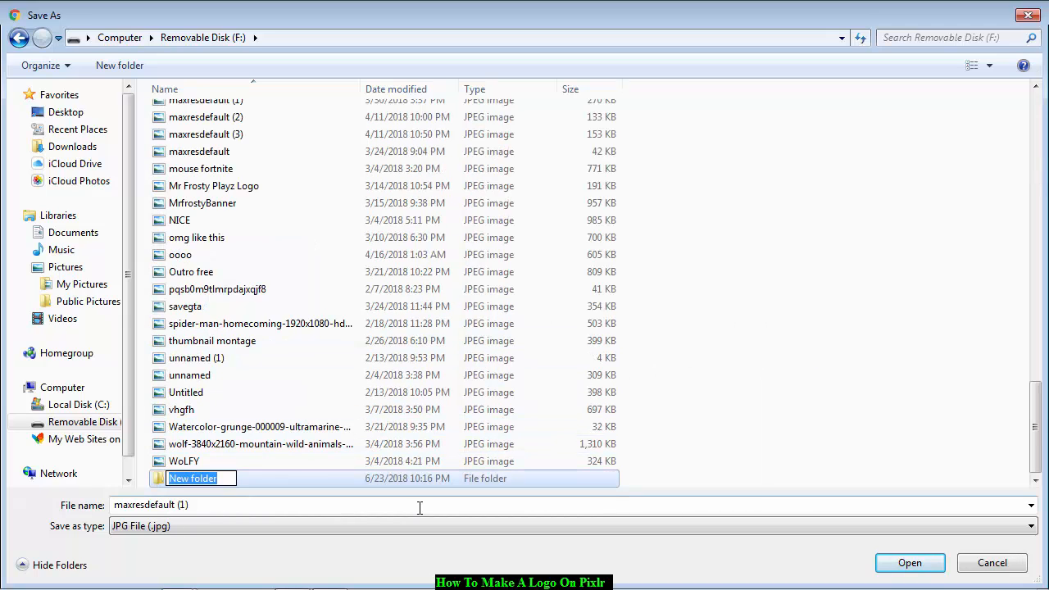
key("BackSpace")
type("y")
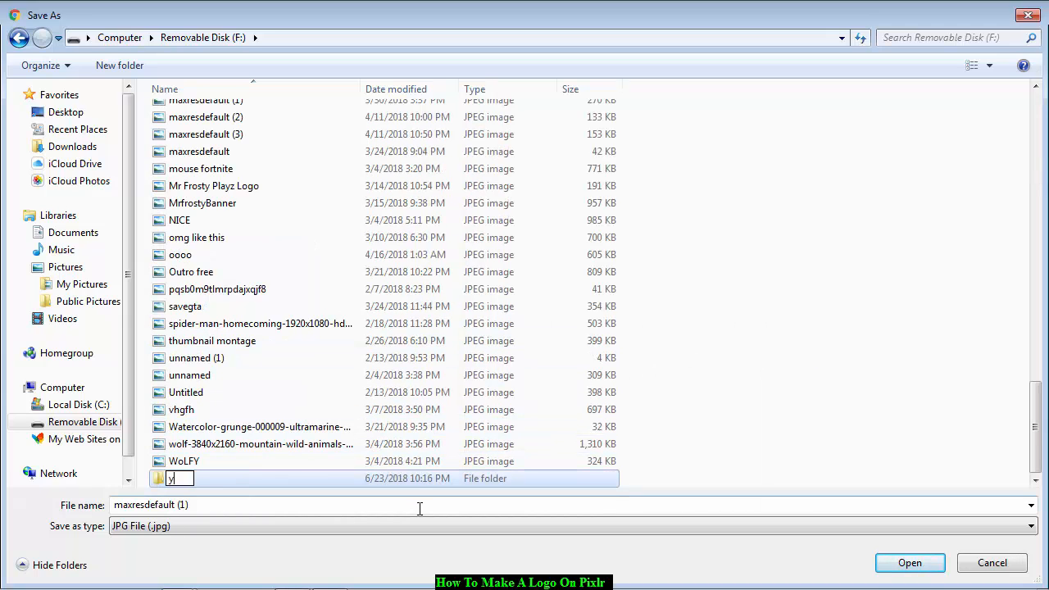
type("outube")
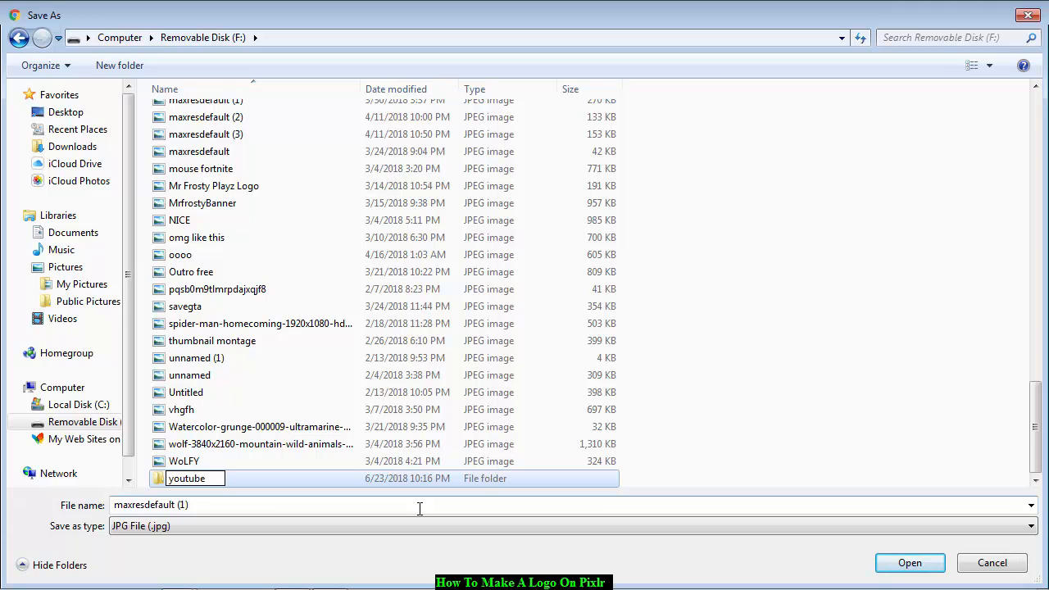
key("Return")
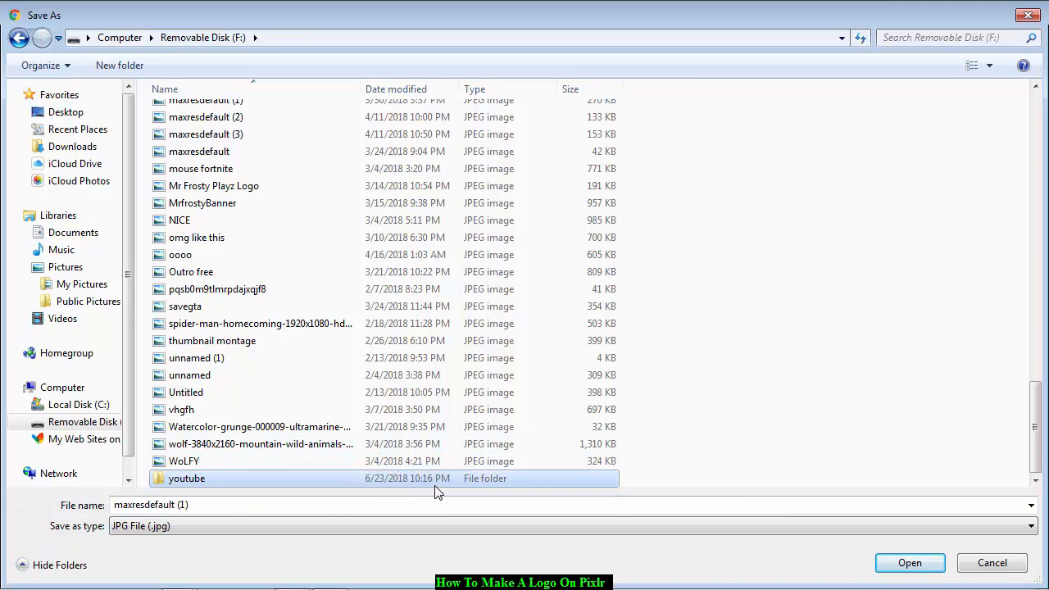
double_click(437, 480)
left_click(911, 564)
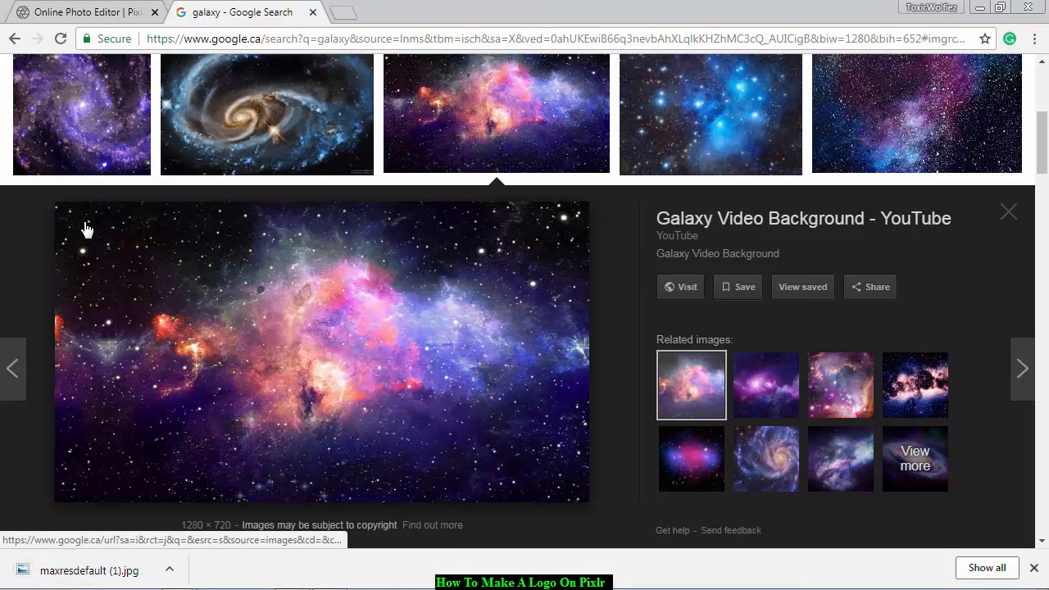
Switch back to the Pixlr editor and open maxresdefault (1) from the youtube folder on drive F: as a layer in Logo Test.
left_click(103, 12)
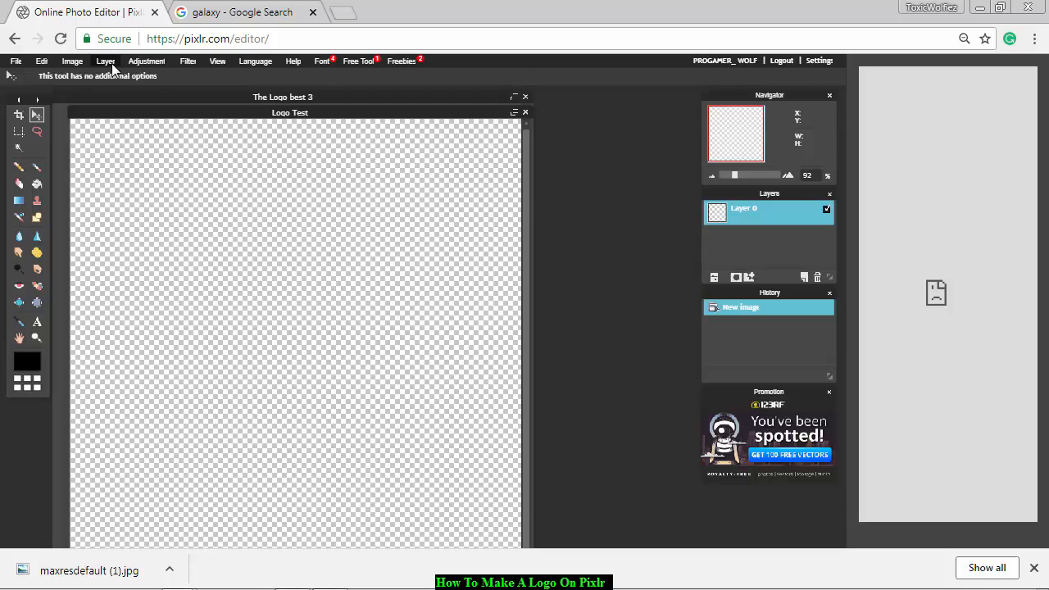
left_click(105, 61)
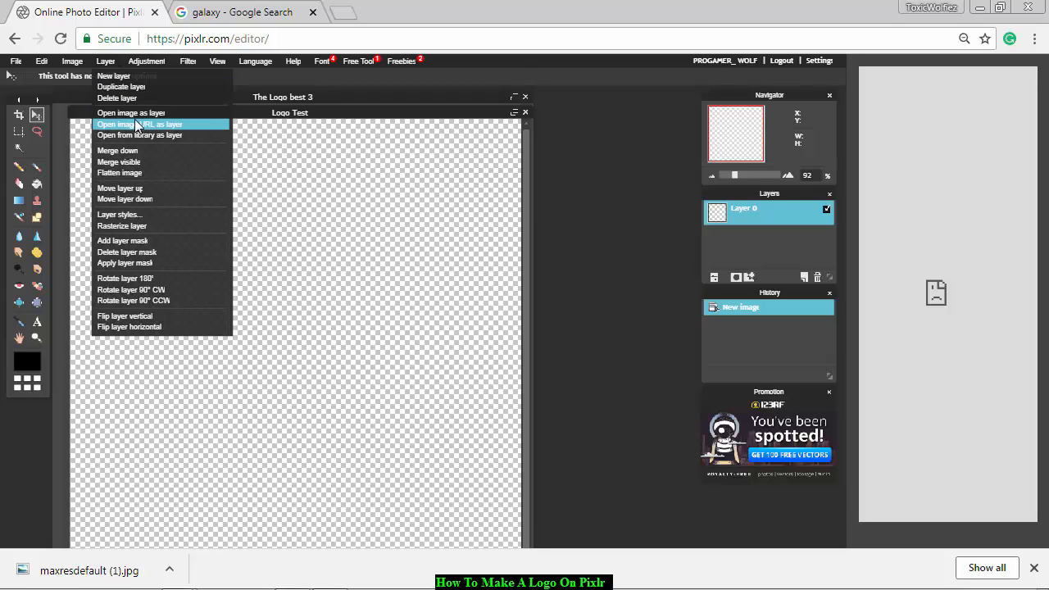
left_click(136, 114)
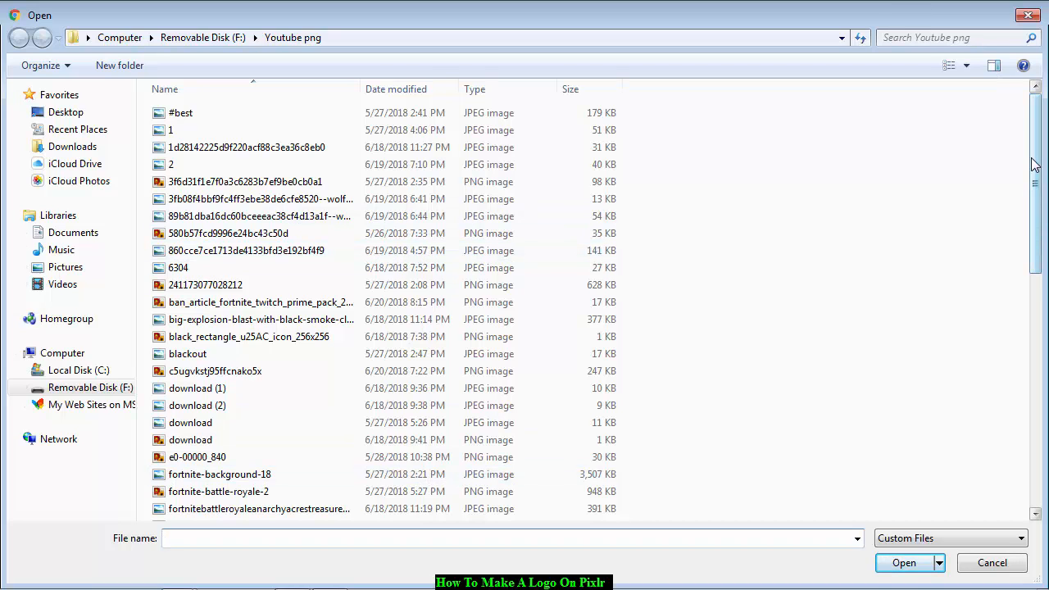
mouse_move(1032, 160)
left_mouse_down()
mouse_move(1039, 174)
mouse_move(1031, 119)
mouse_move(1032, 339)
mouse_move(1031, 163)
left_mouse_up()
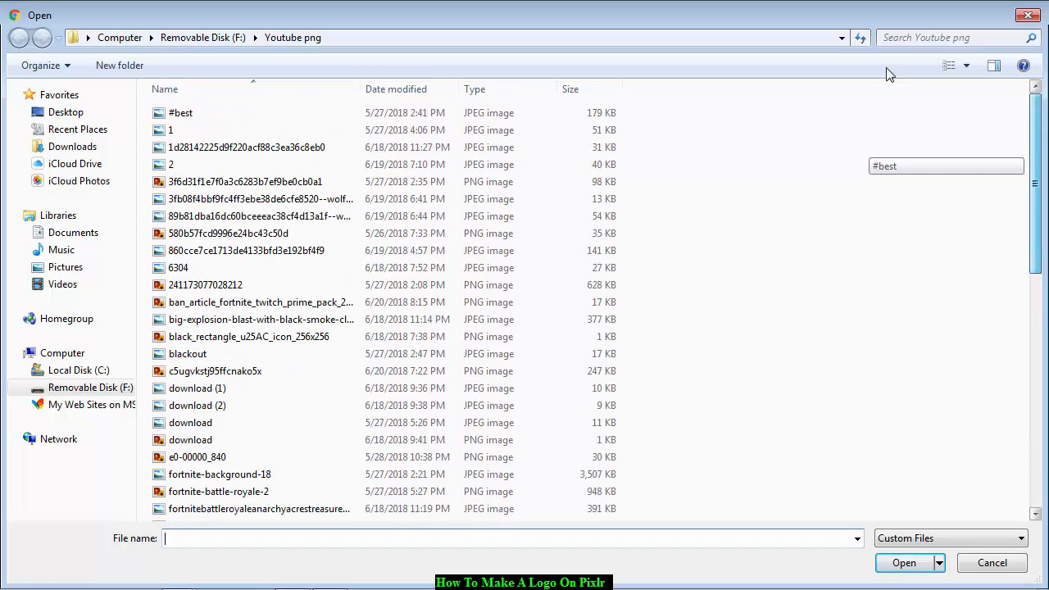
left_click(75, 388)
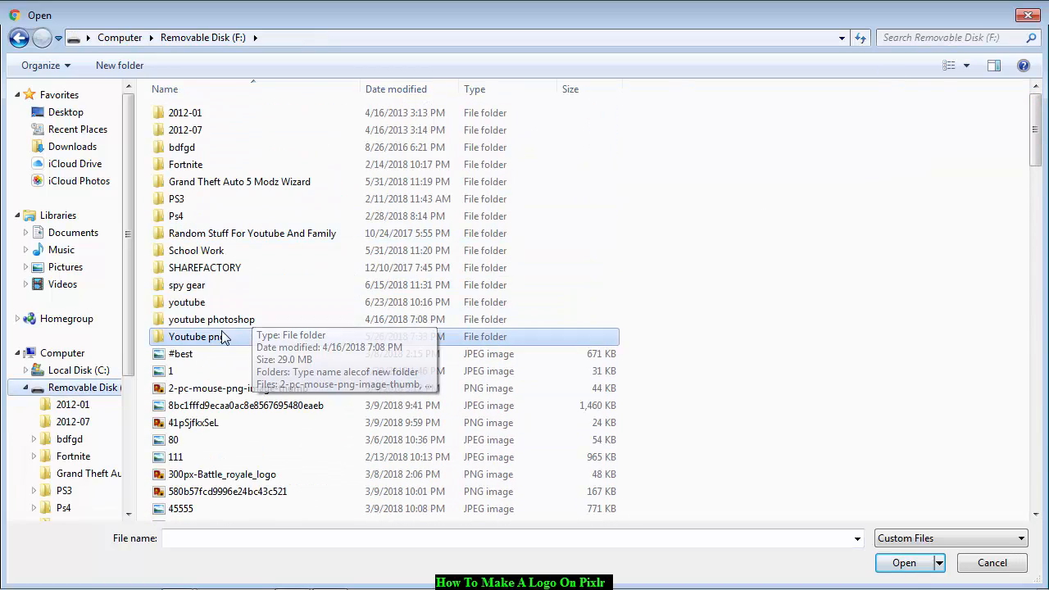
double_click(197, 302)
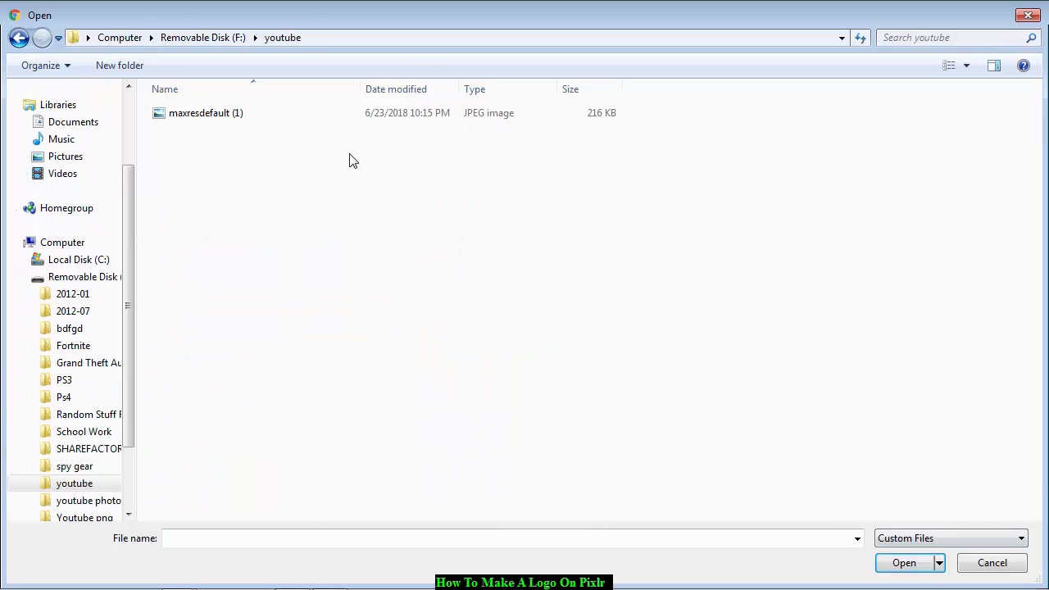
double_click(375, 117)
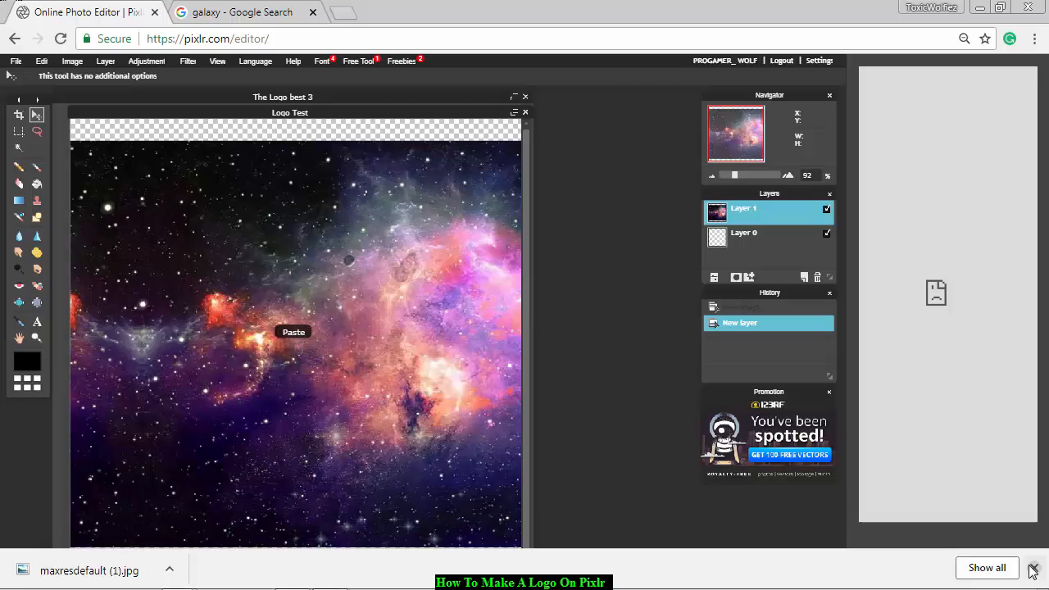
left_click(1034, 568)
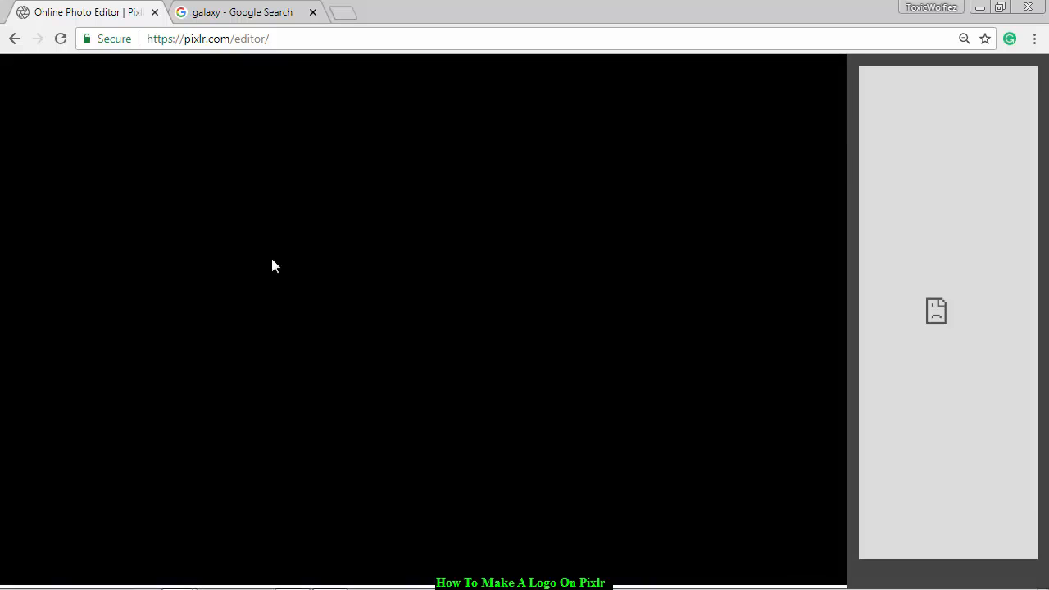
Free transform the galaxy layer, enlarging and repositioning it to cover the whole canvas with the pink nebula near the center, and apply the changes.
left_click(40, 61)
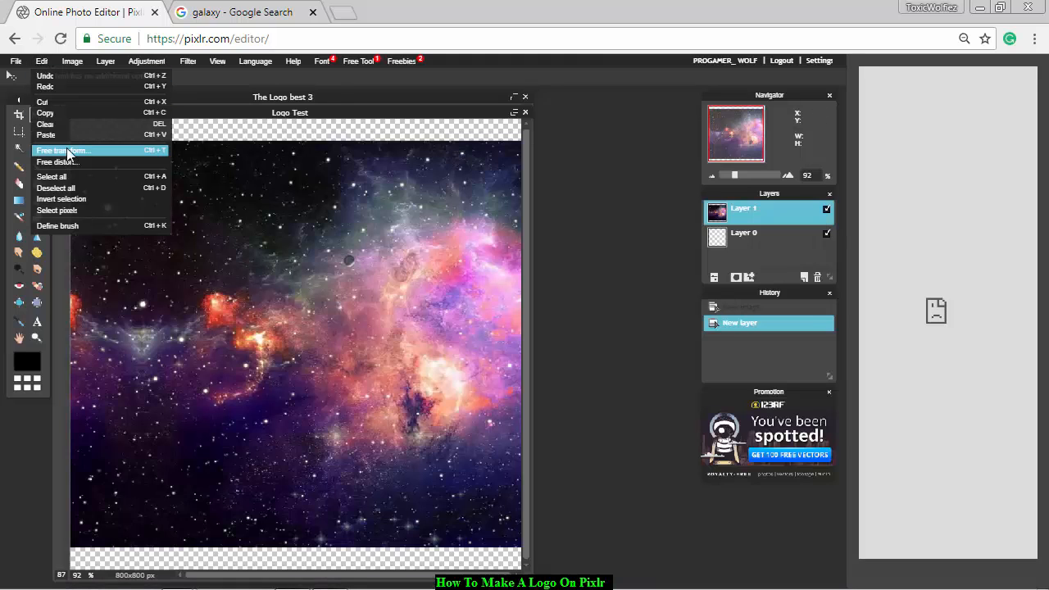
left_click(66, 150)
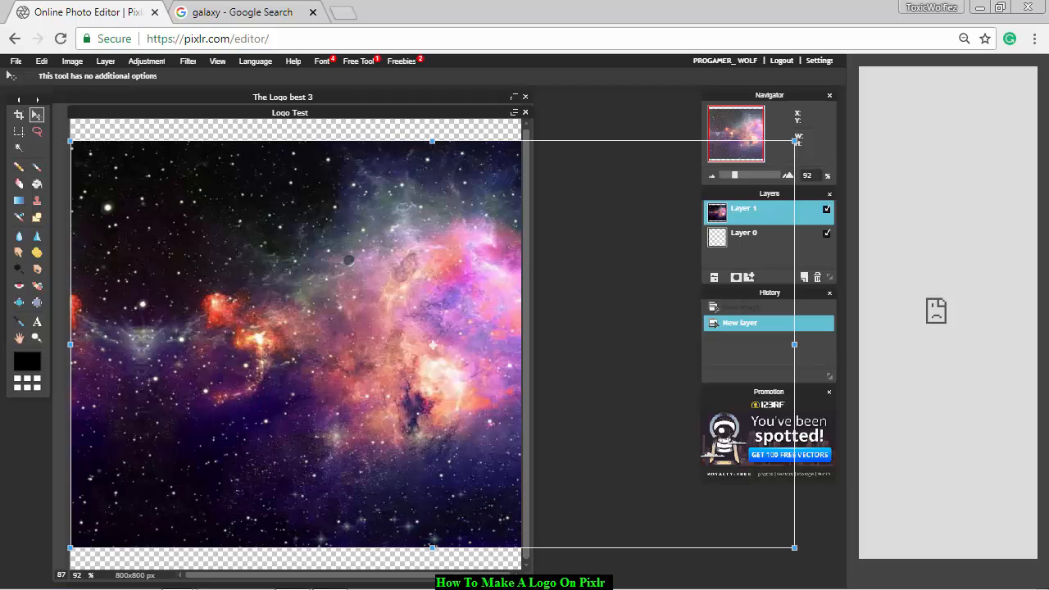
left_click_drag(432, 141, 430, 116)
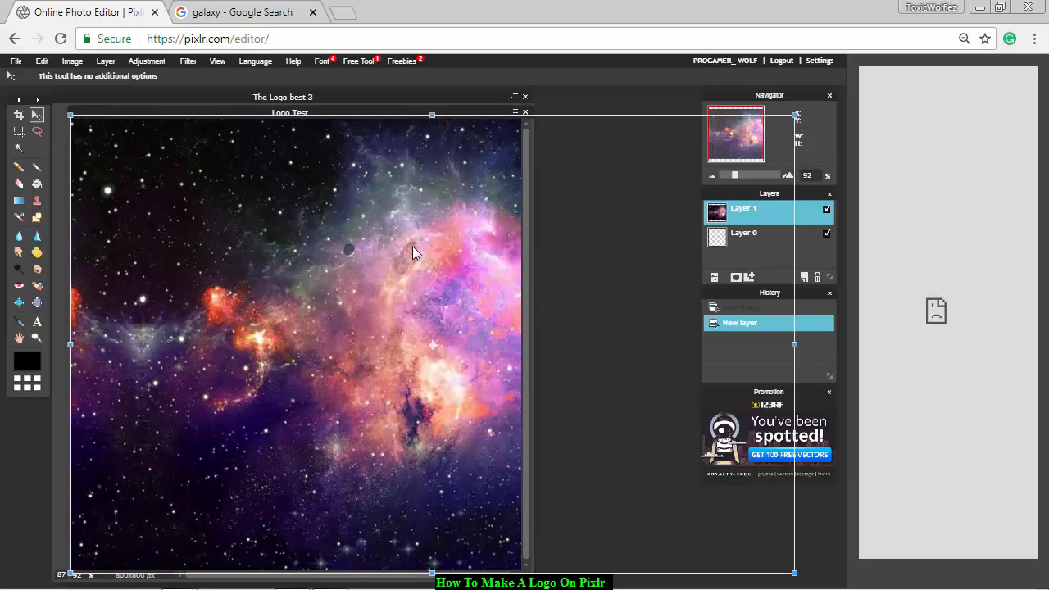
left_click_drag(388, 250, 277, 237)
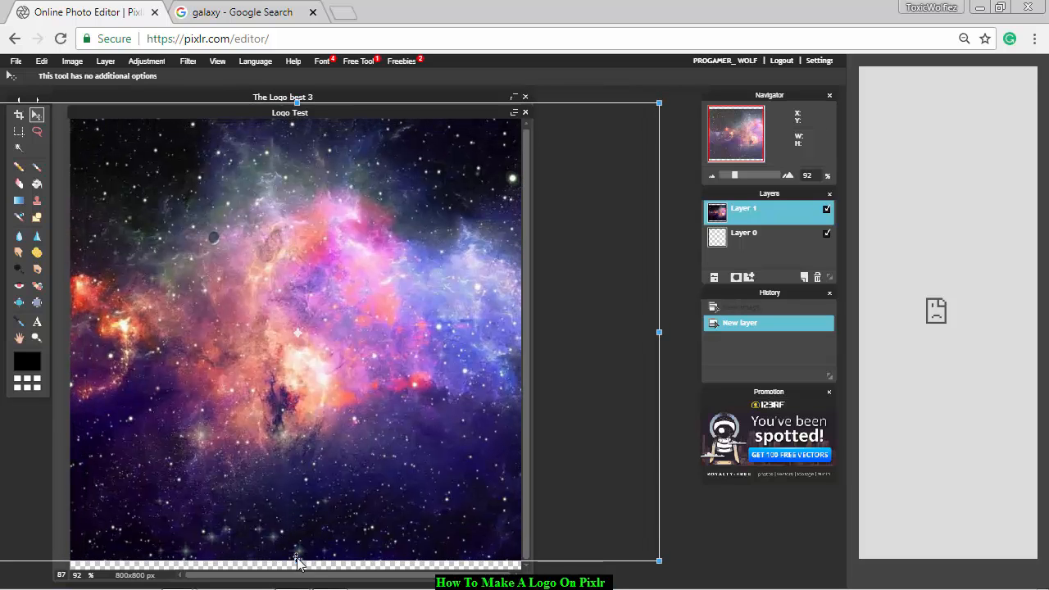
left_click_drag(297, 559, 297, 571)
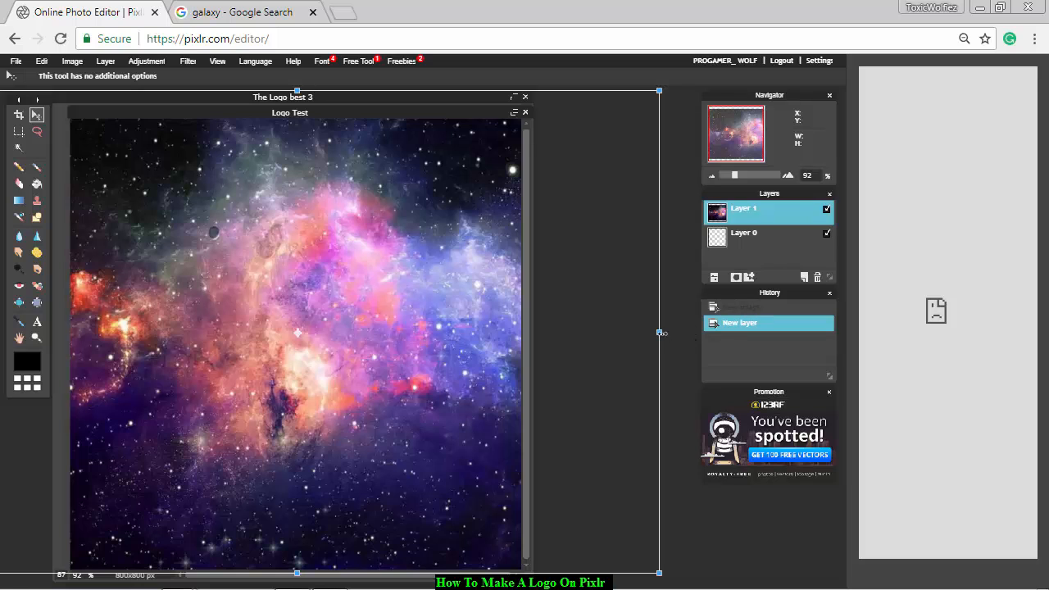
left_click_drag(661, 332, 709, 333)
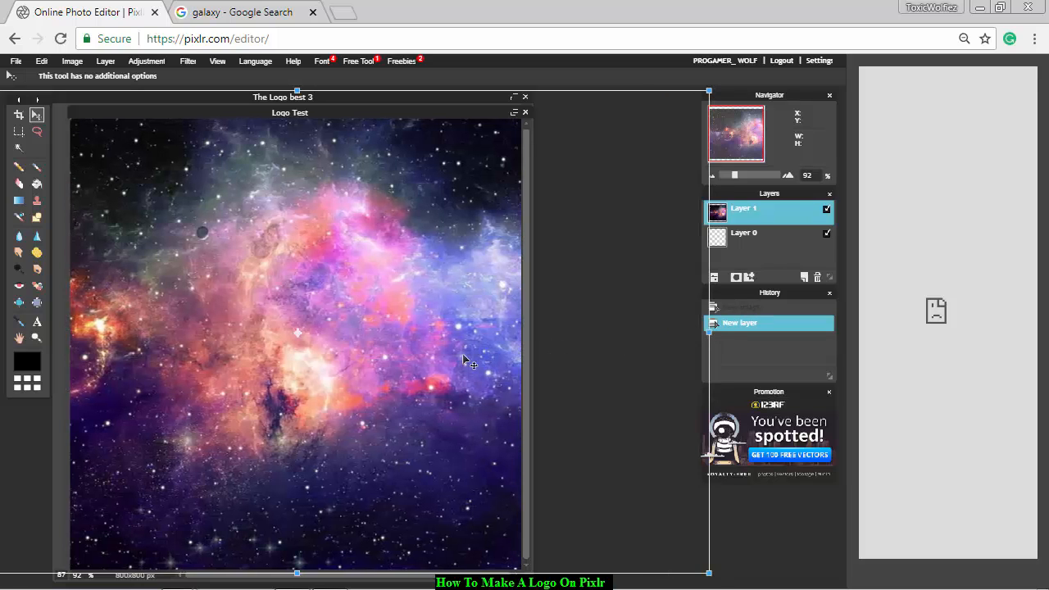
mouse_move(465, 361)
left_mouse_down()
mouse_move(465, 379)
mouse_move(465, 367)
left_mouse_up()
left_click(466, 80)
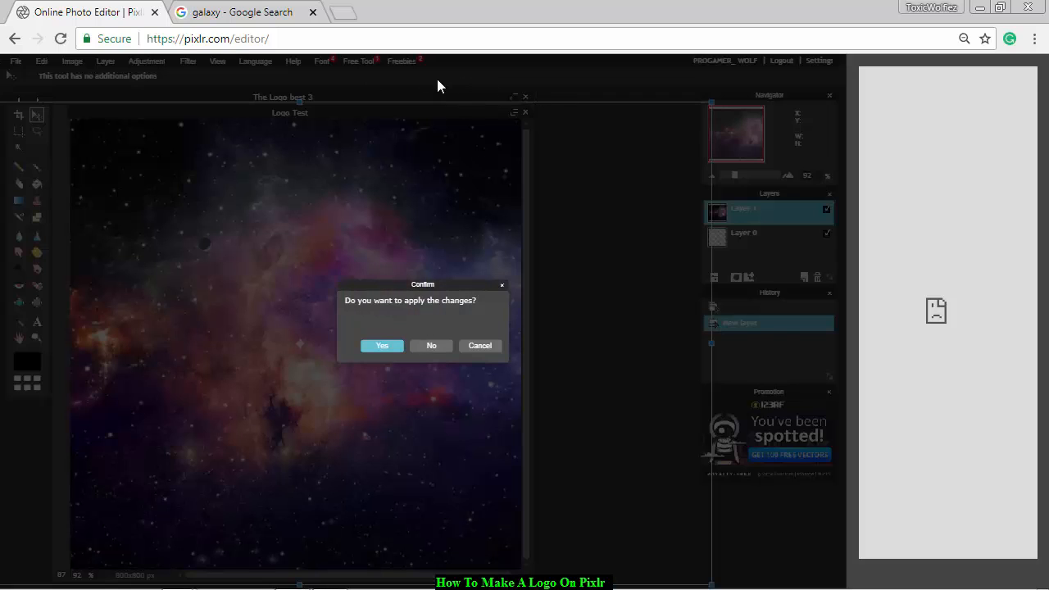
left_click(374, 346)
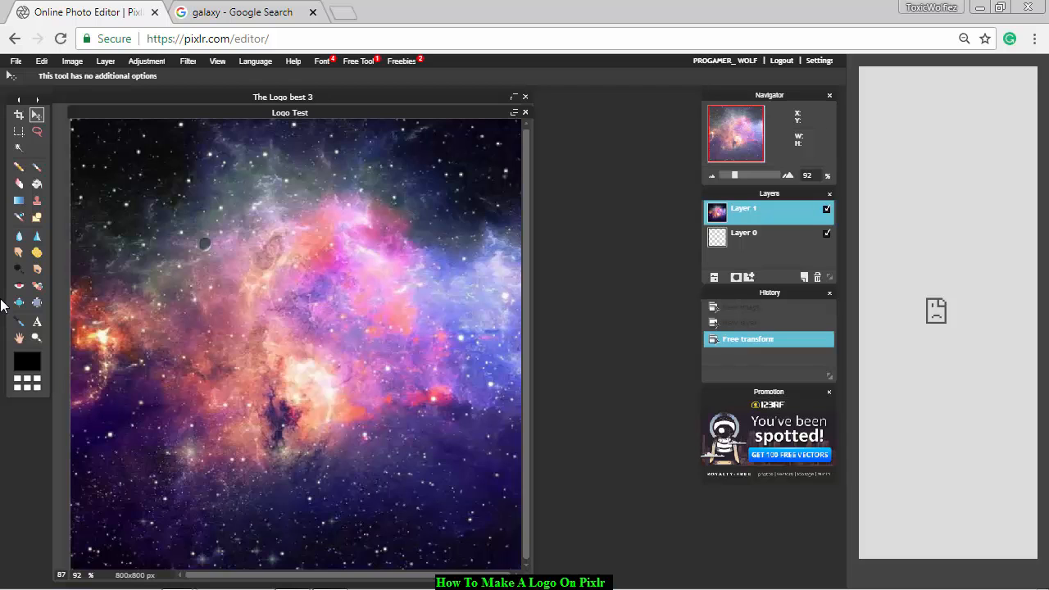
Move the galaxy layer diagonally toward the canvas's lower-right corner and undo the move.
left_click_drag(245, 246, 400, 333)
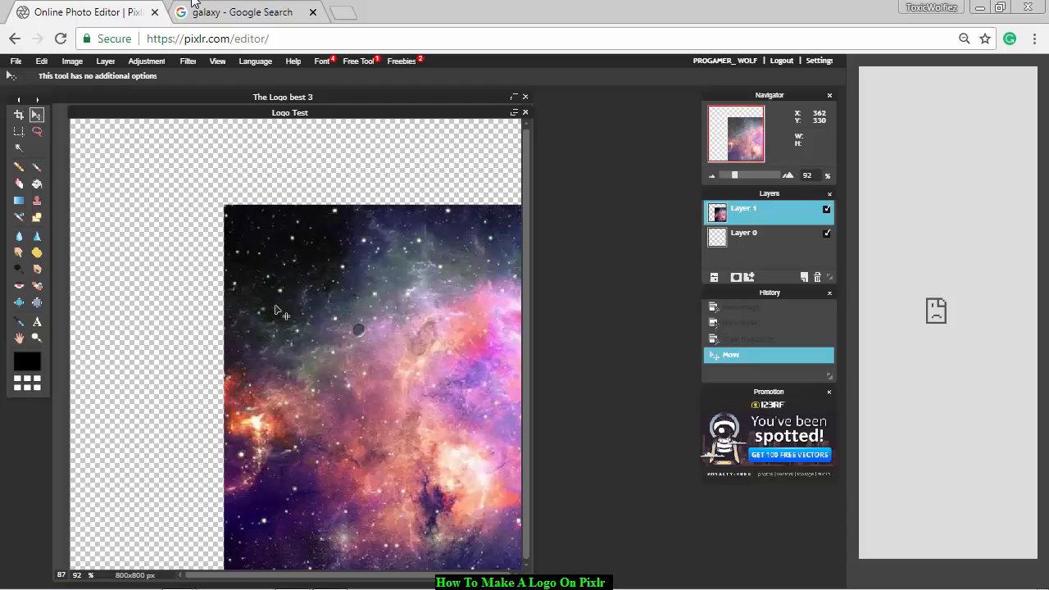
left_click(48, 62)
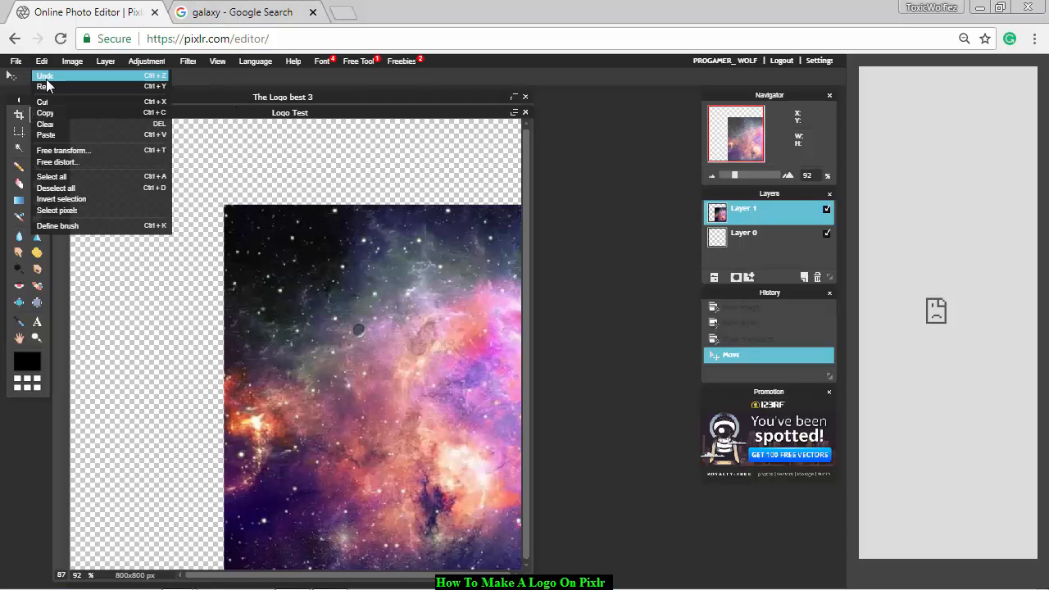
left_click(46, 77)
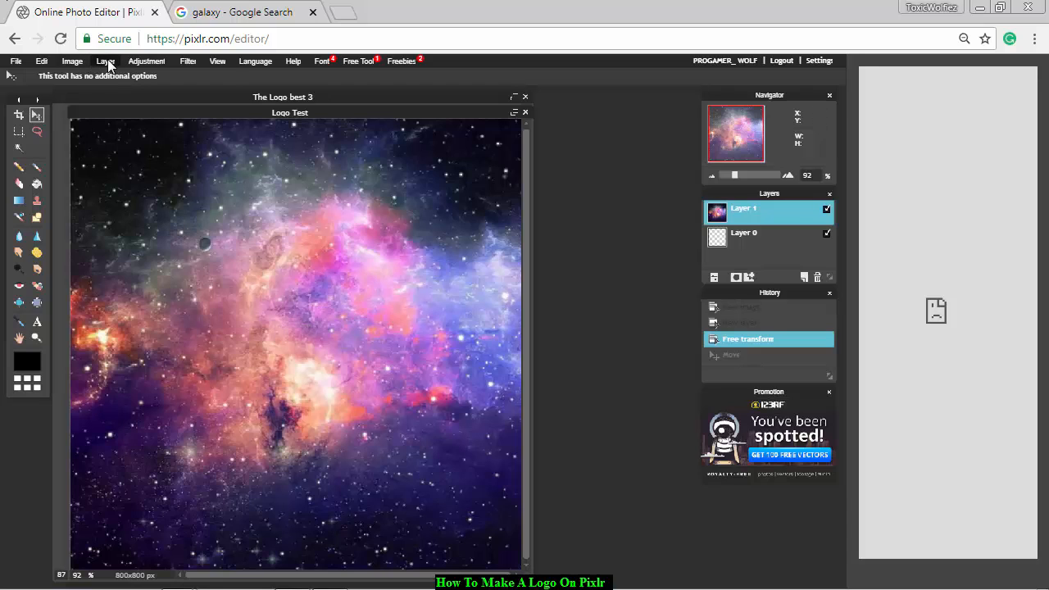
Colorize the galaxy layer pinkish red with Hue & Saturation, using hue 161, saturation 10 and lightness 9.
left_click(145, 61)
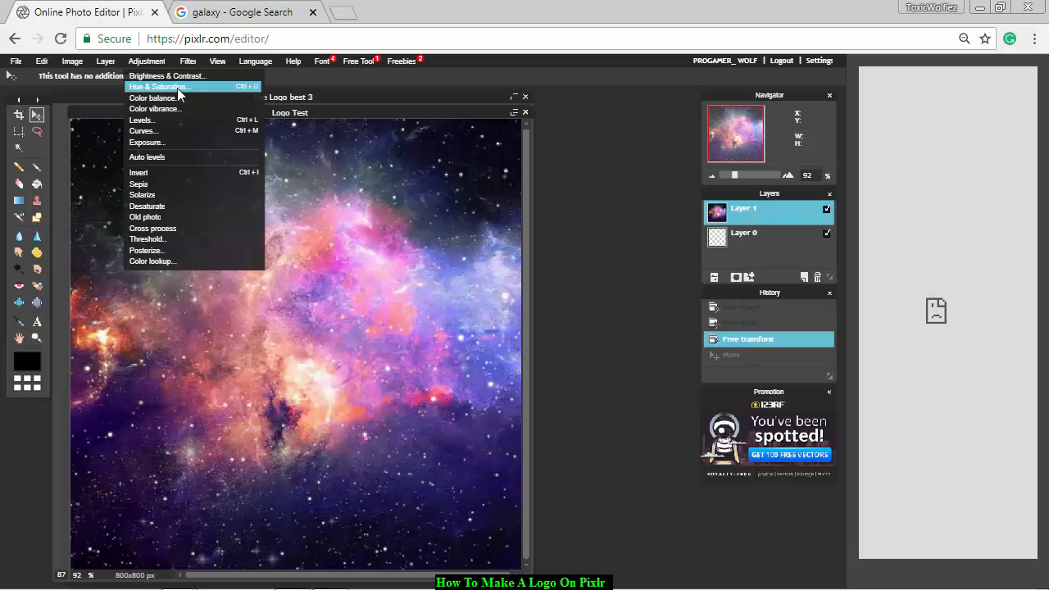
left_click(179, 87)
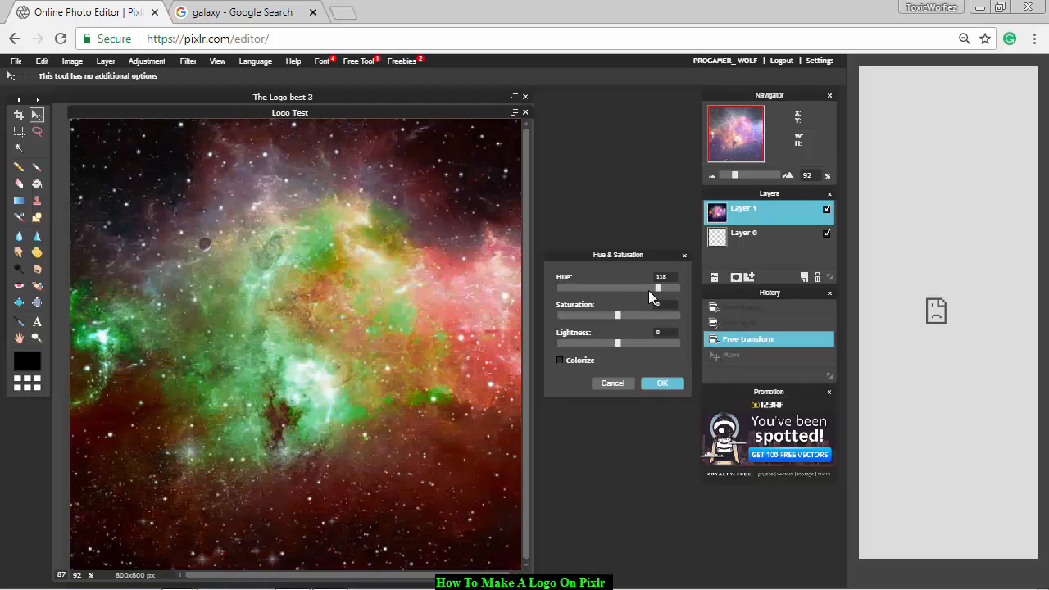
left_click(577, 288)
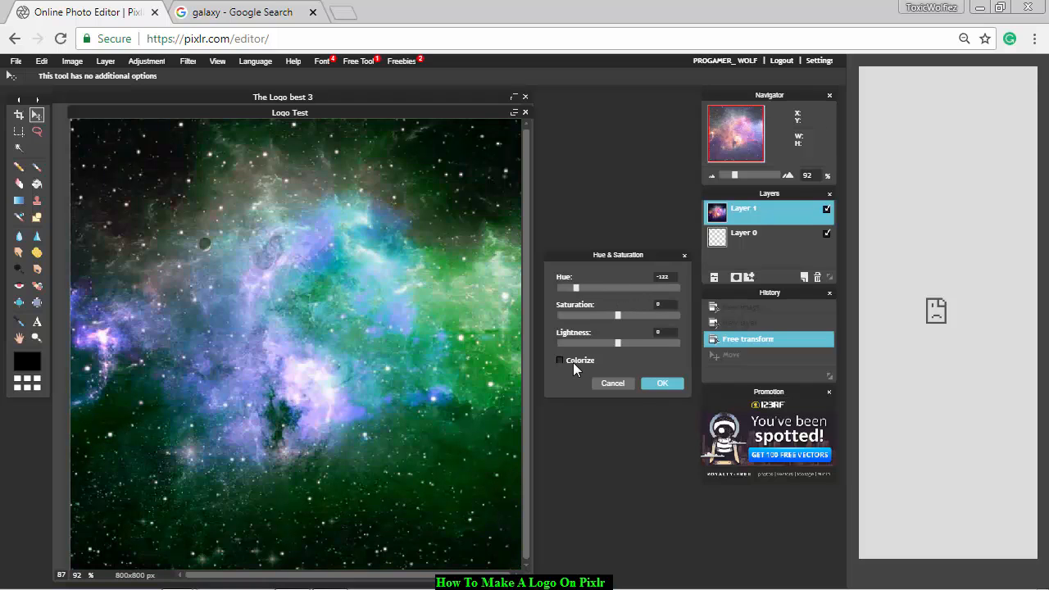
left_click(573, 361)
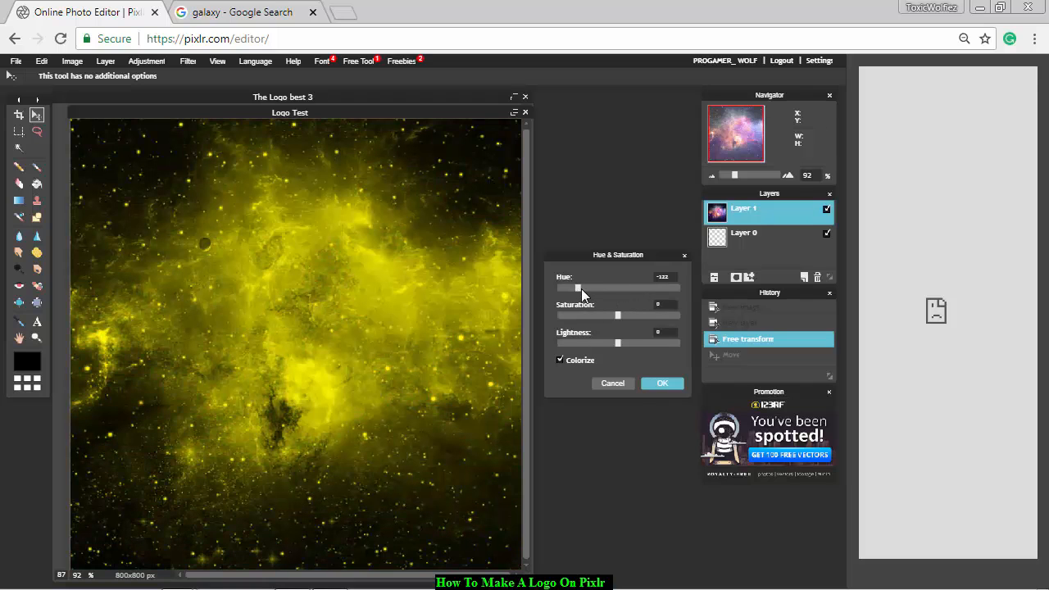
left_click_drag(581, 288, 618, 302)
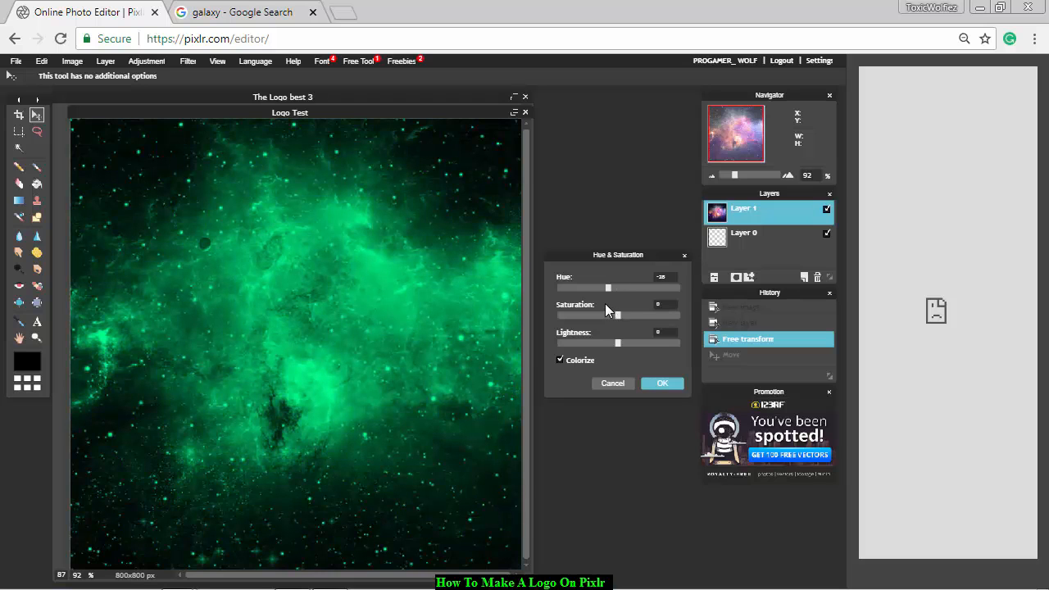
left_click_drag(594, 298, 668, 297)
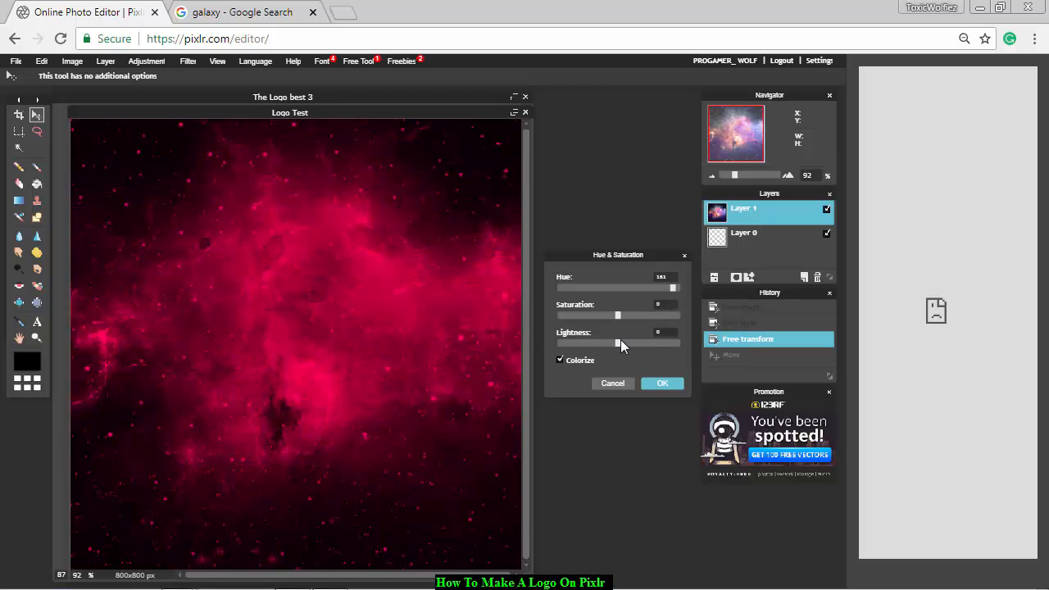
left_click_drag(620, 340, 624, 339)
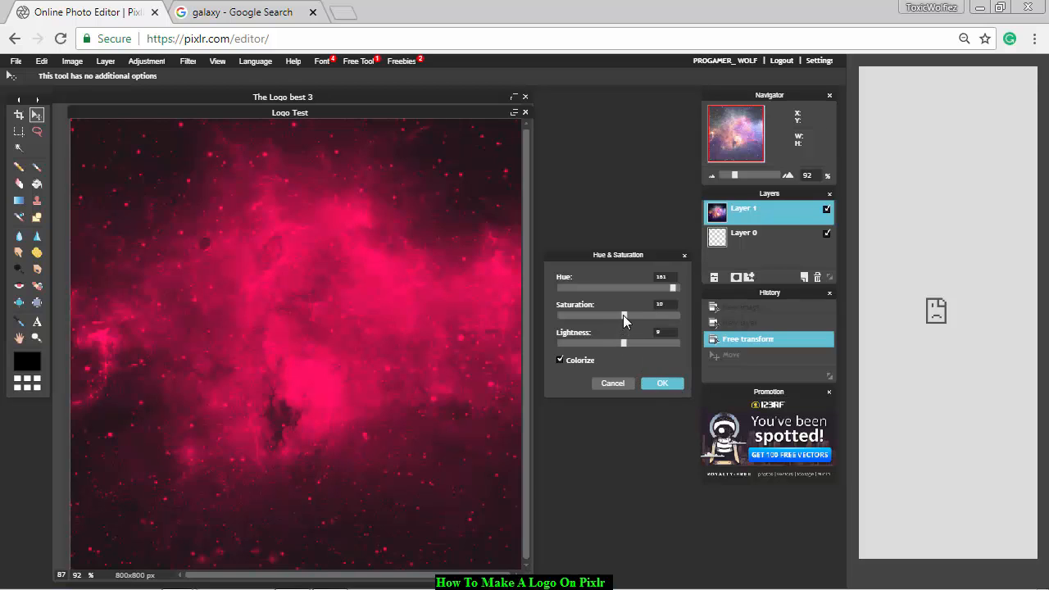
left_click(662, 384)
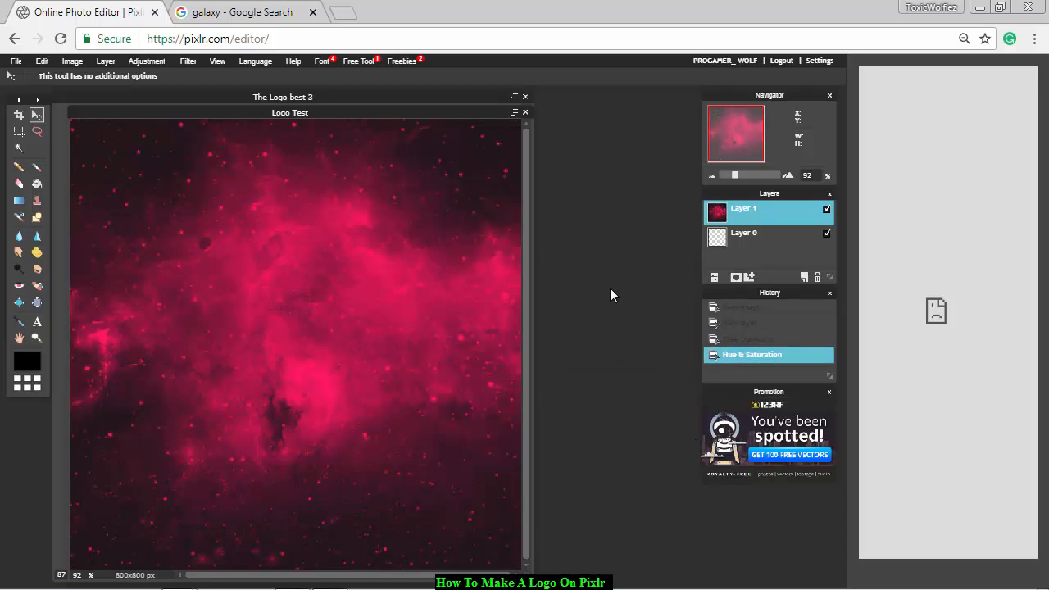
Add the text TW at size 684 on the canvas and move it up and left, closer to the center.
left_click(36, 322)
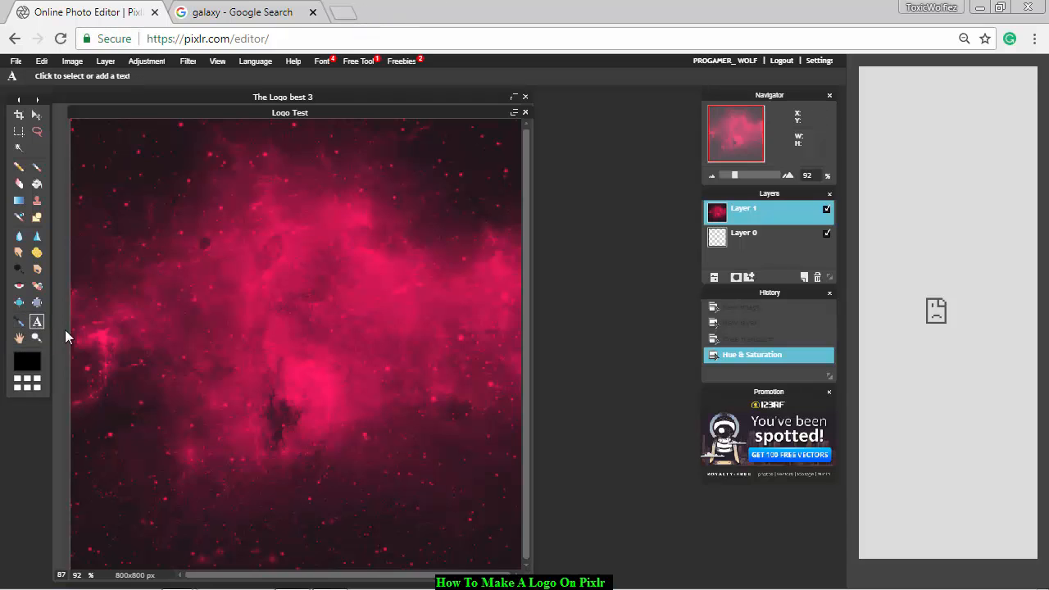
left_click(264, 318)
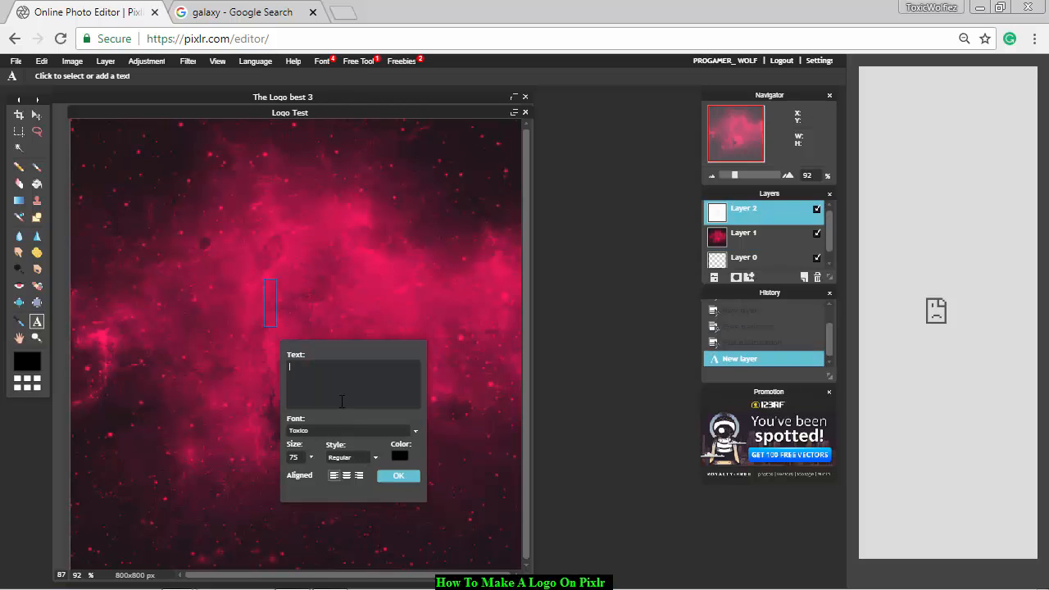
type("TW")
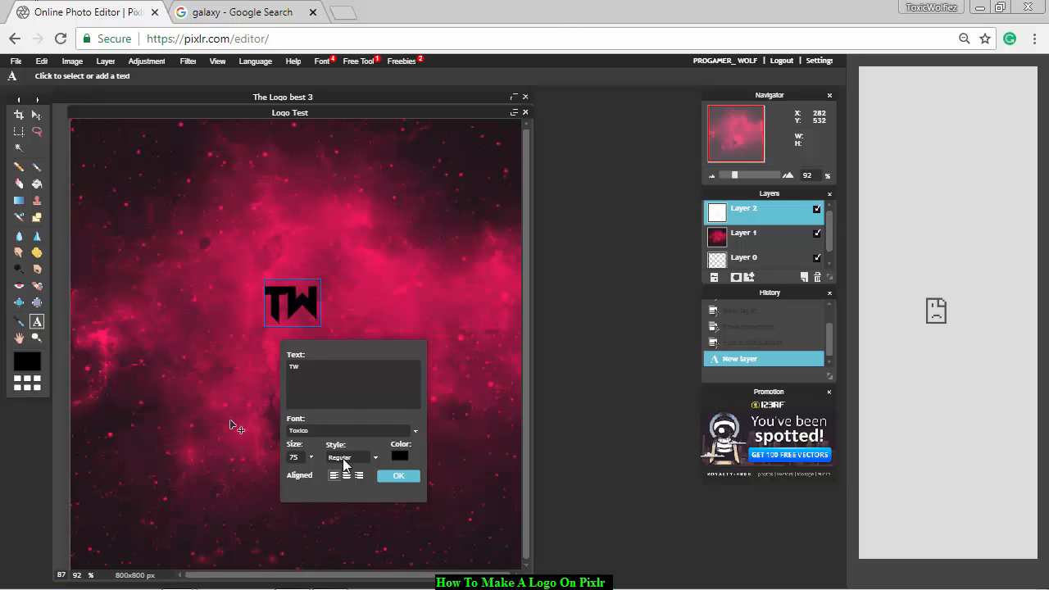
left_click(310, 456)
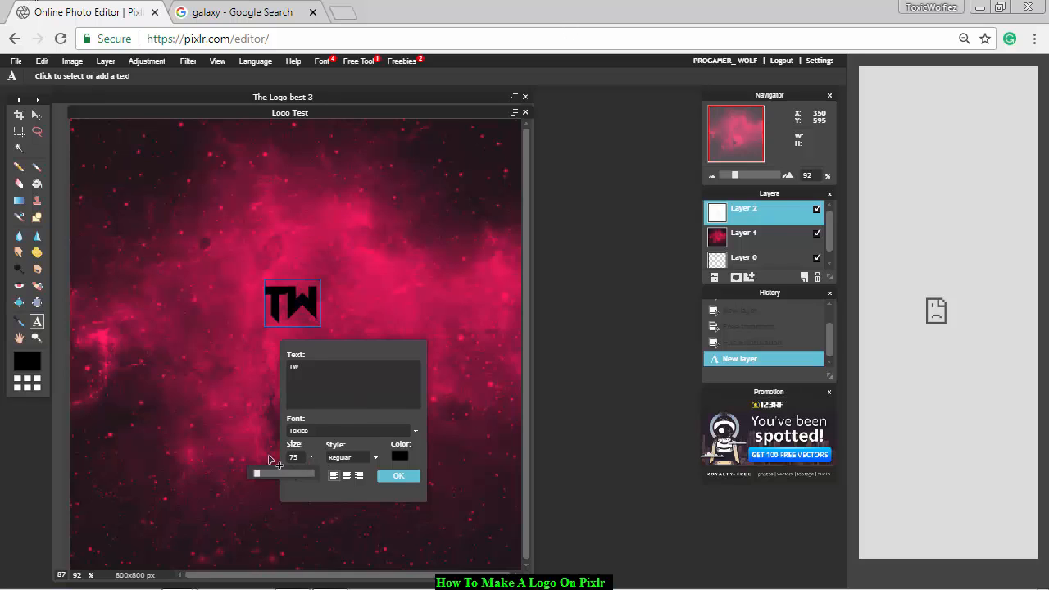
left_click_drag(253, 472, 296, 485)
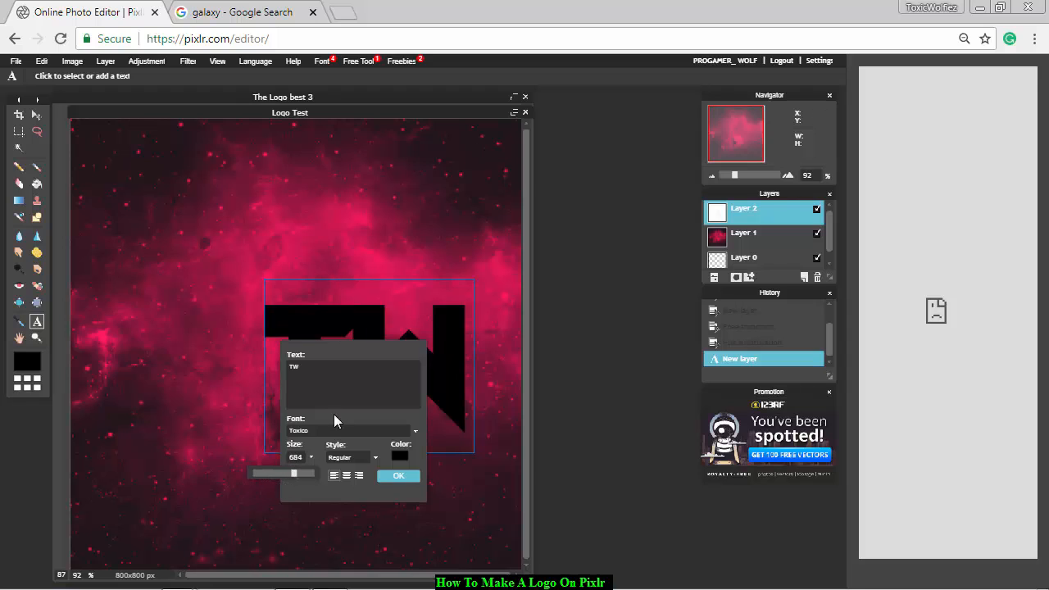
left_click_drag(374, 323, 305, 285)
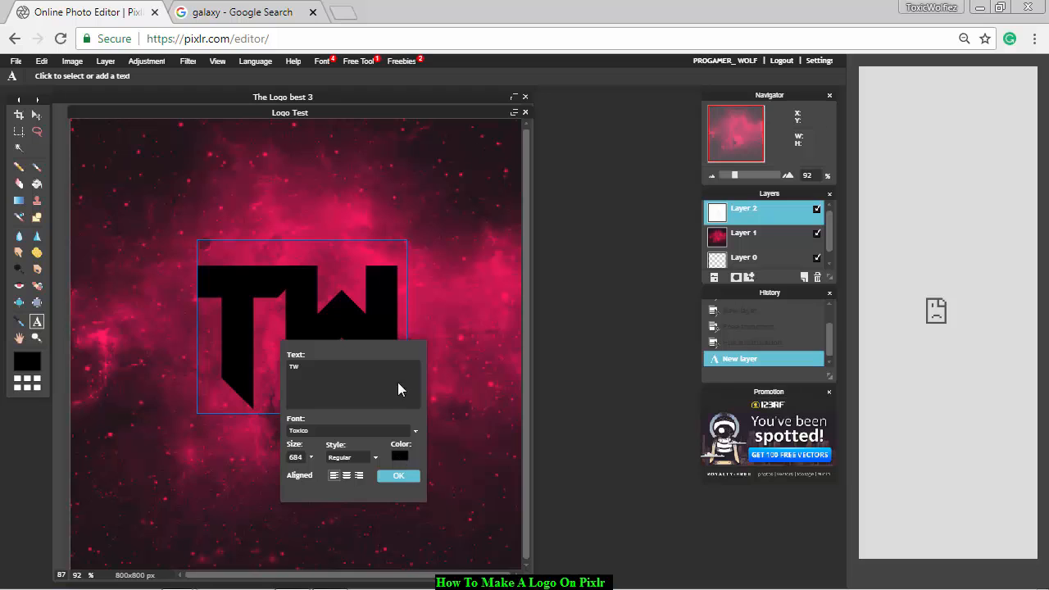
Color the TW text white (ffffff), confirm the text, and rasterize its layer.
left_click(400, 454)
left_click_drag(543, 230, 545, 205)
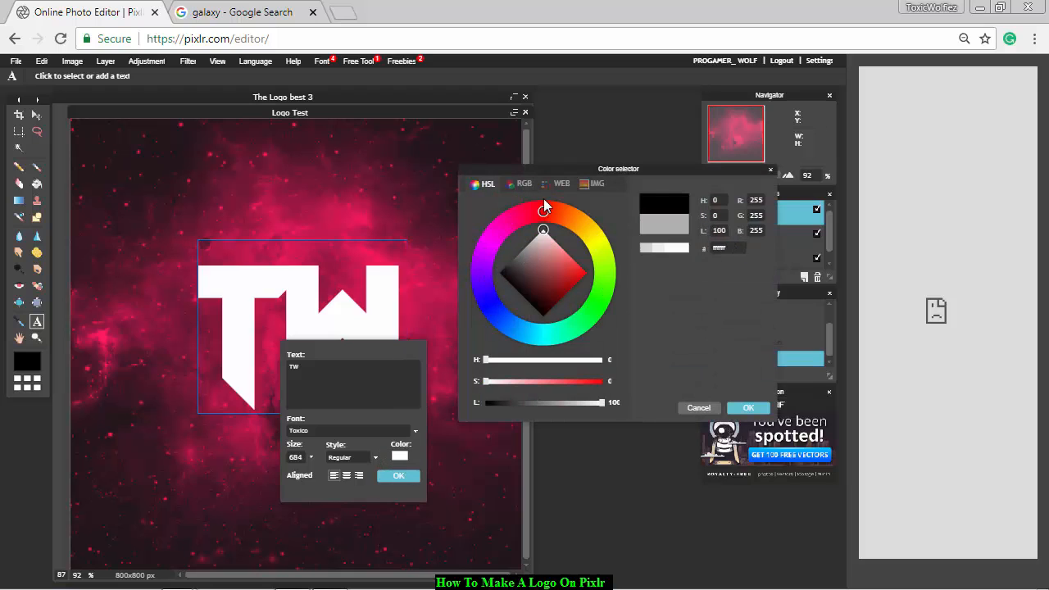
left_click(732, 407)
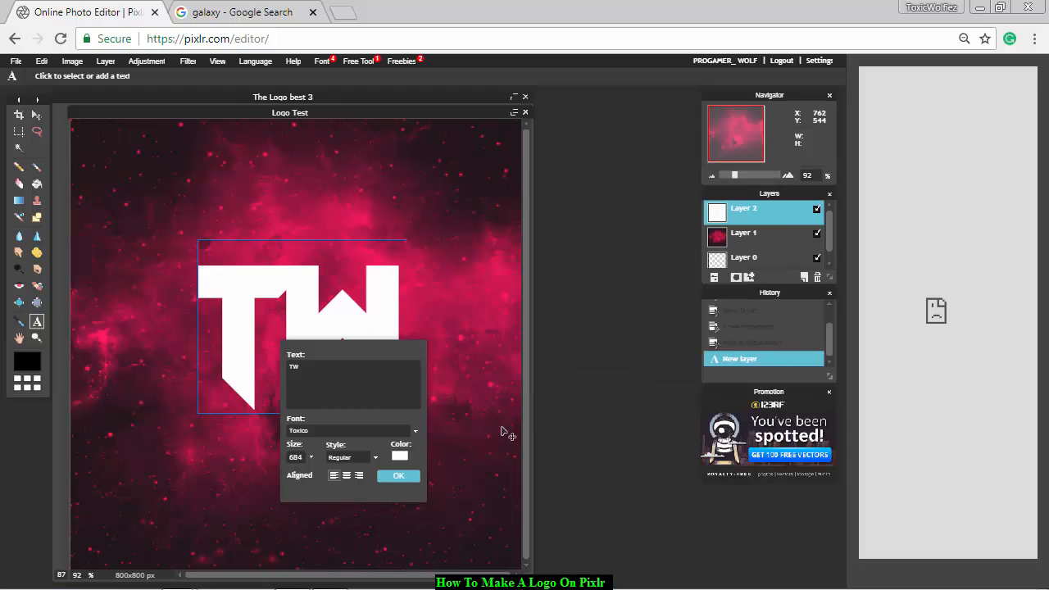
left_click(392, 476)
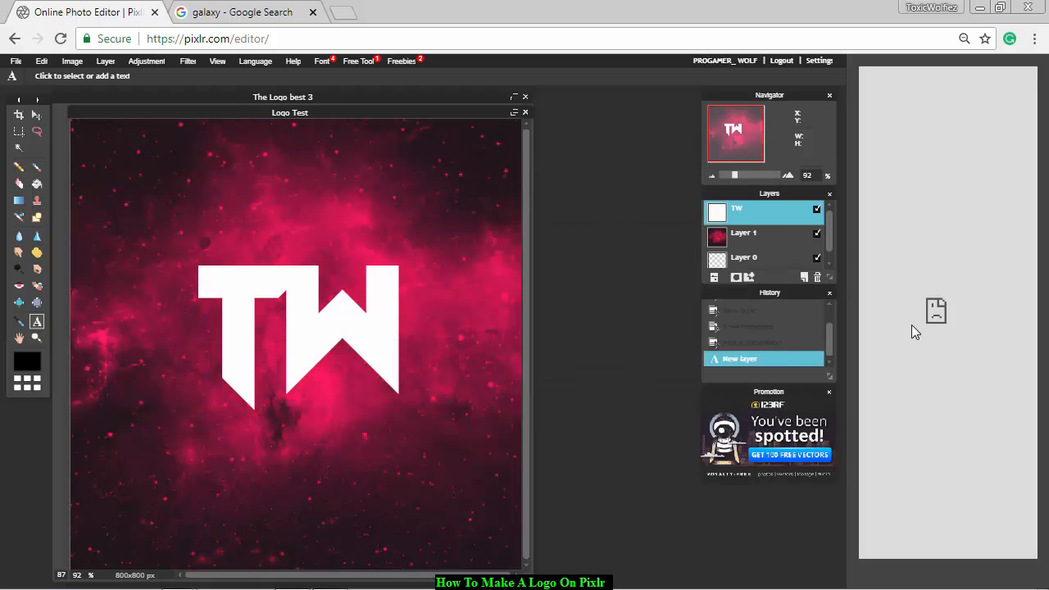
right_click(754, 204)
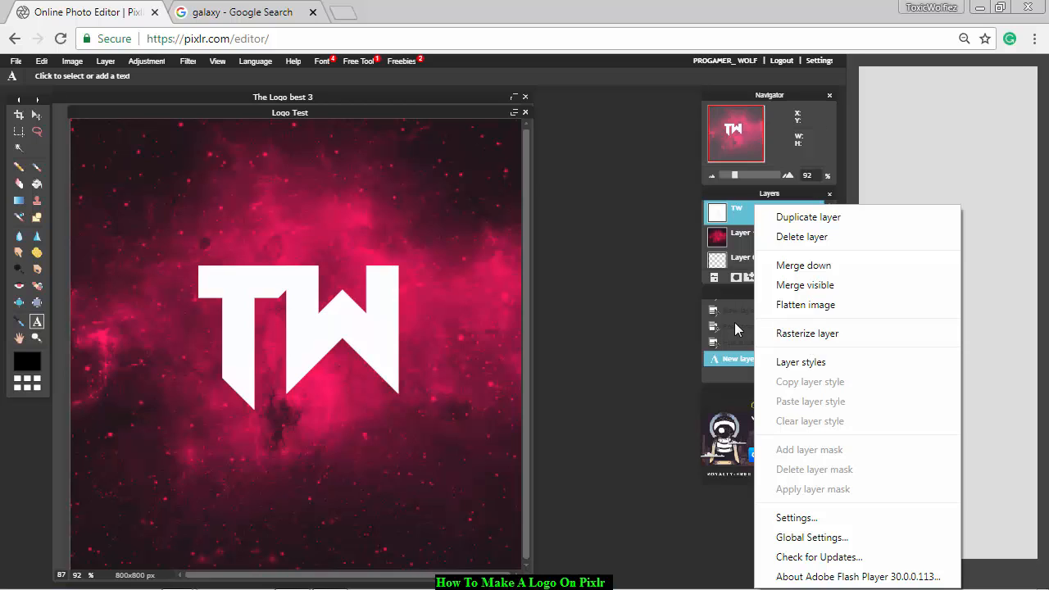
left_click(801, 335)
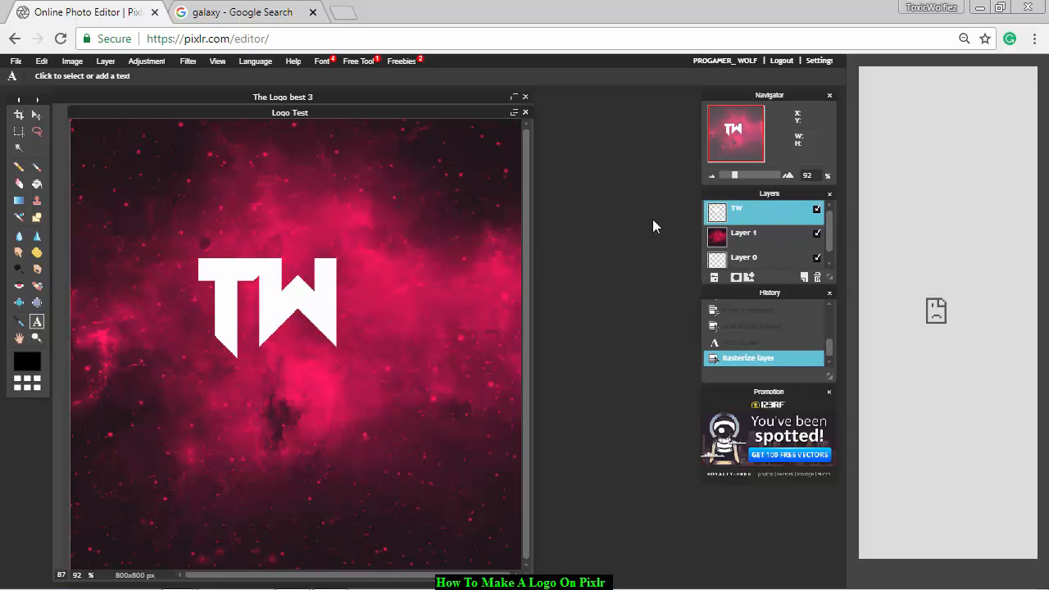
Search Google for fortnite background in a new browser tab and show the image results.
left_click(242, 11)
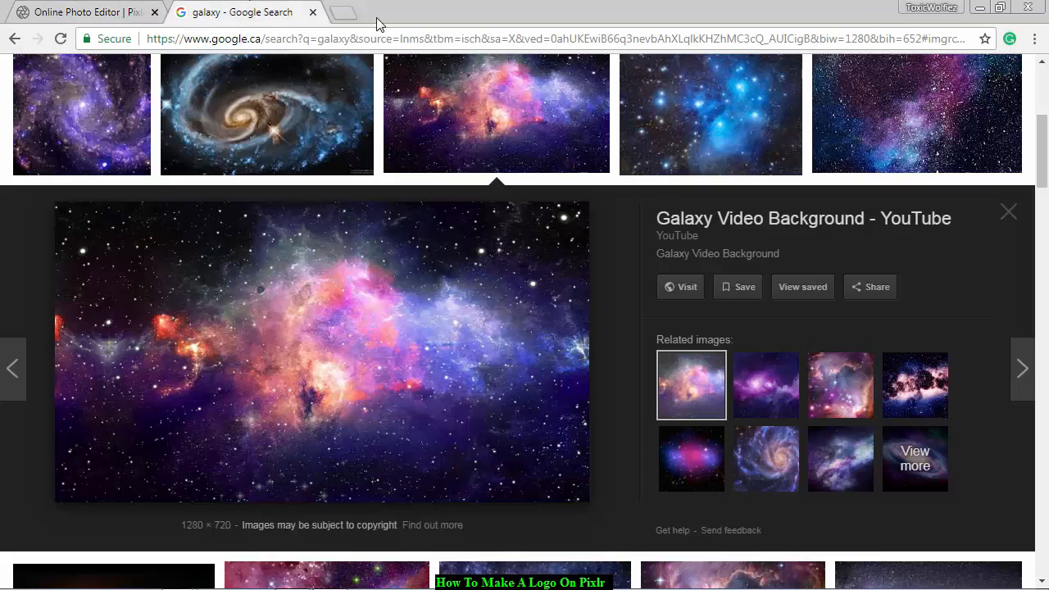
left_click(344, 12)
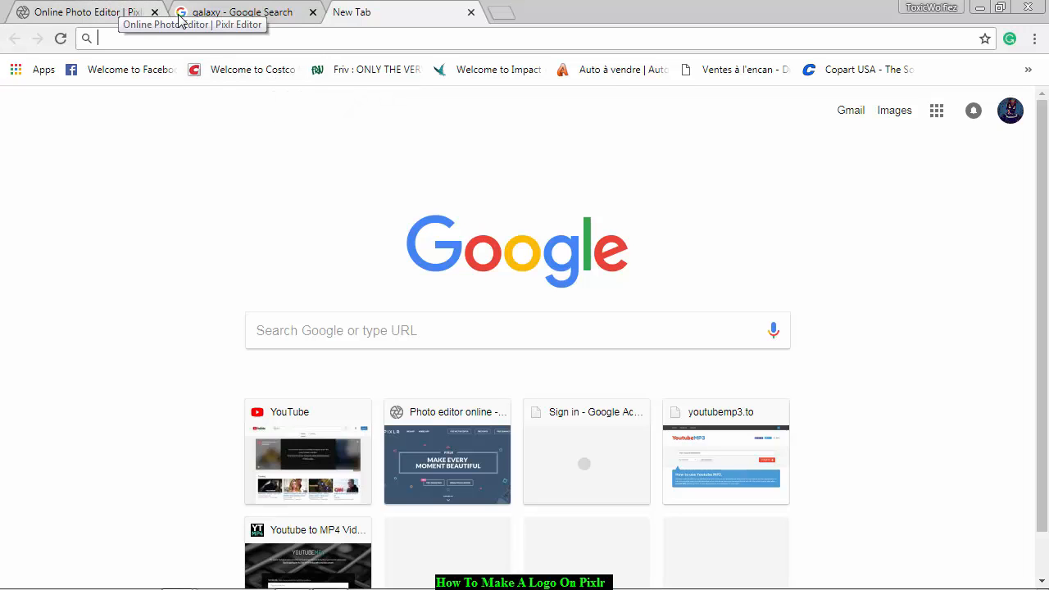
left_click(118, 10)
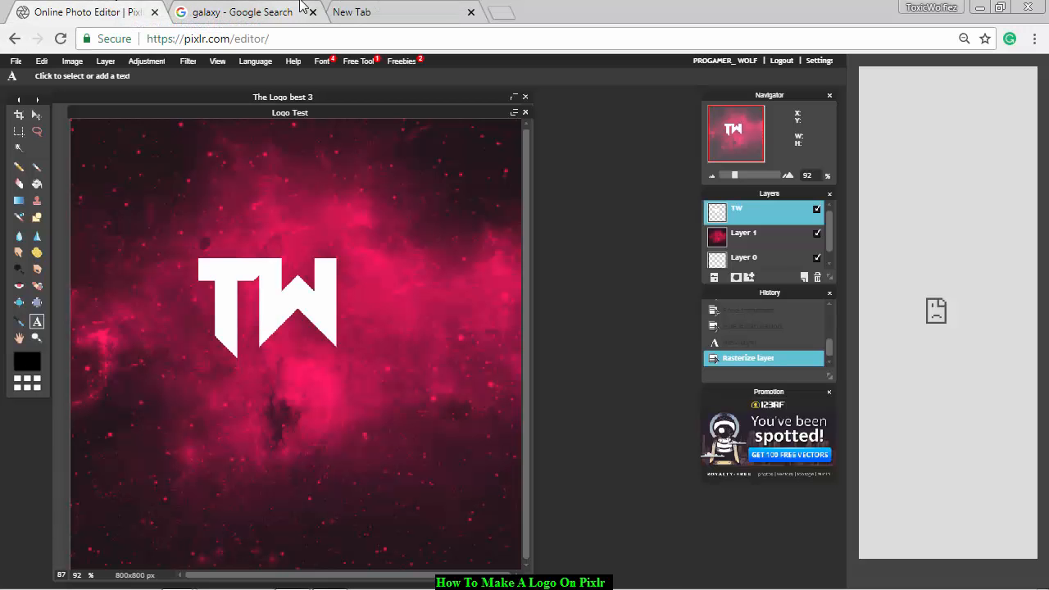
left_click(355, 11)
left_click(455, 329)
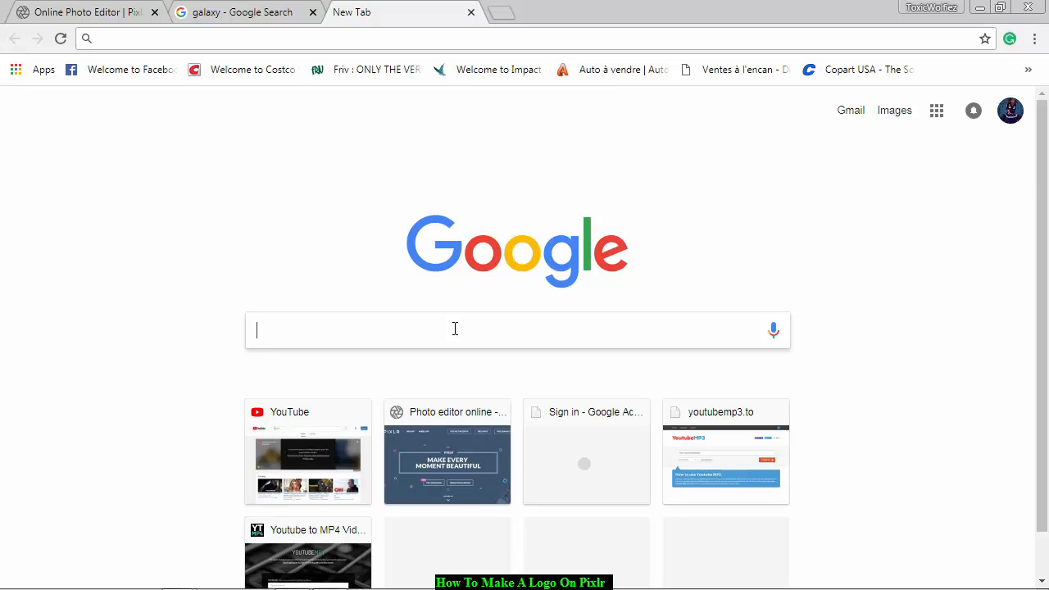
type("FO")
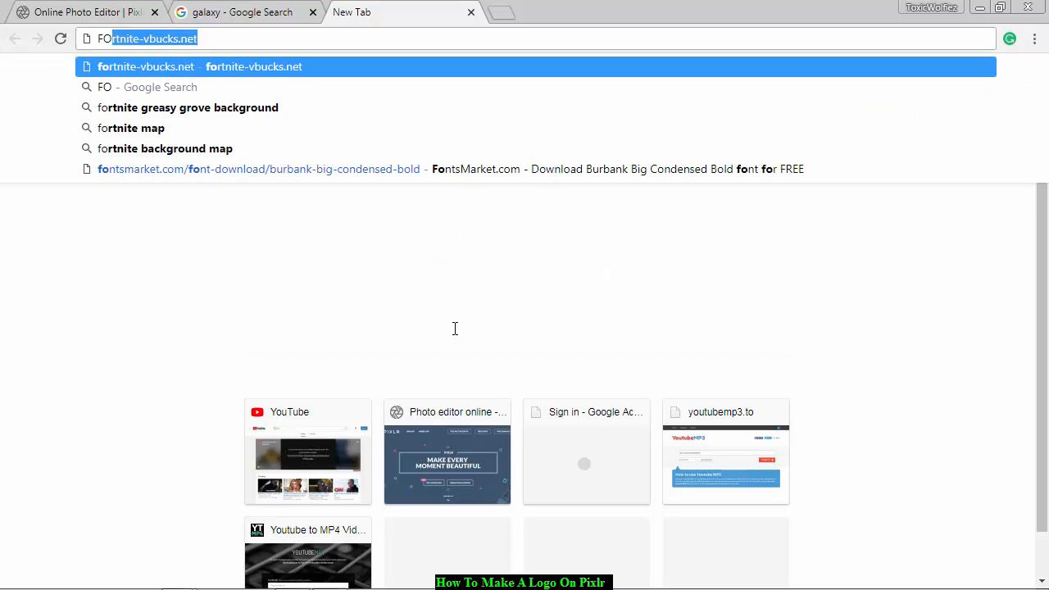
type("X")
key("BackSpace")
key("BackSpace")
key("BackSpace")
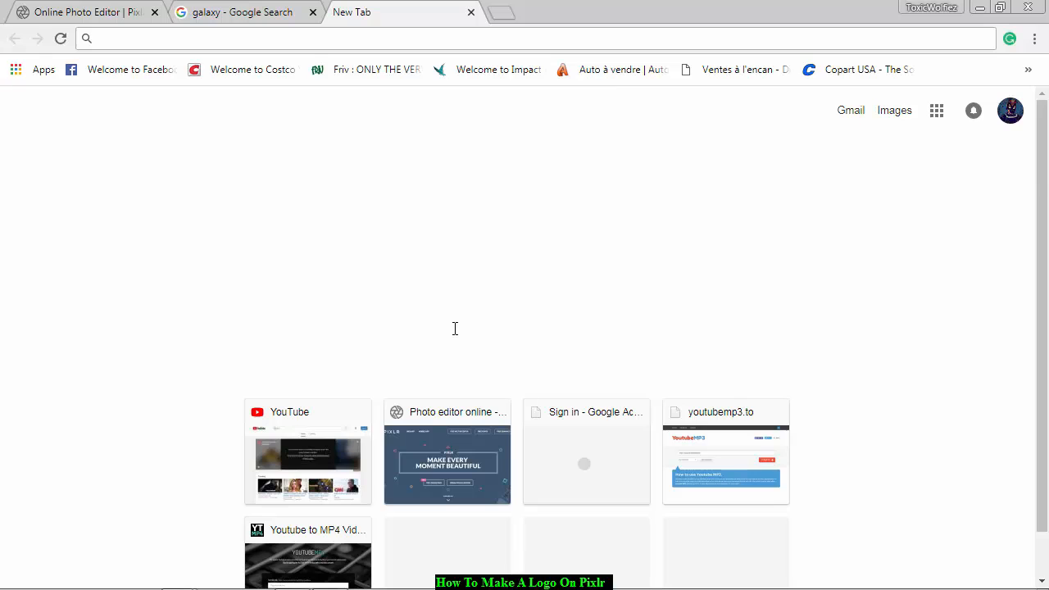
type("for")
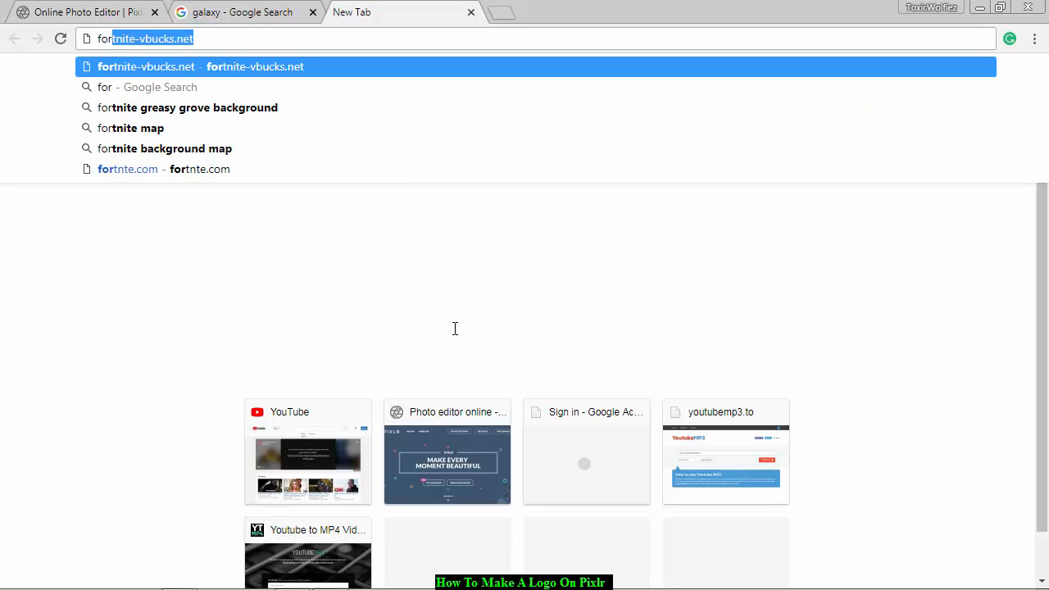
type("tnite")
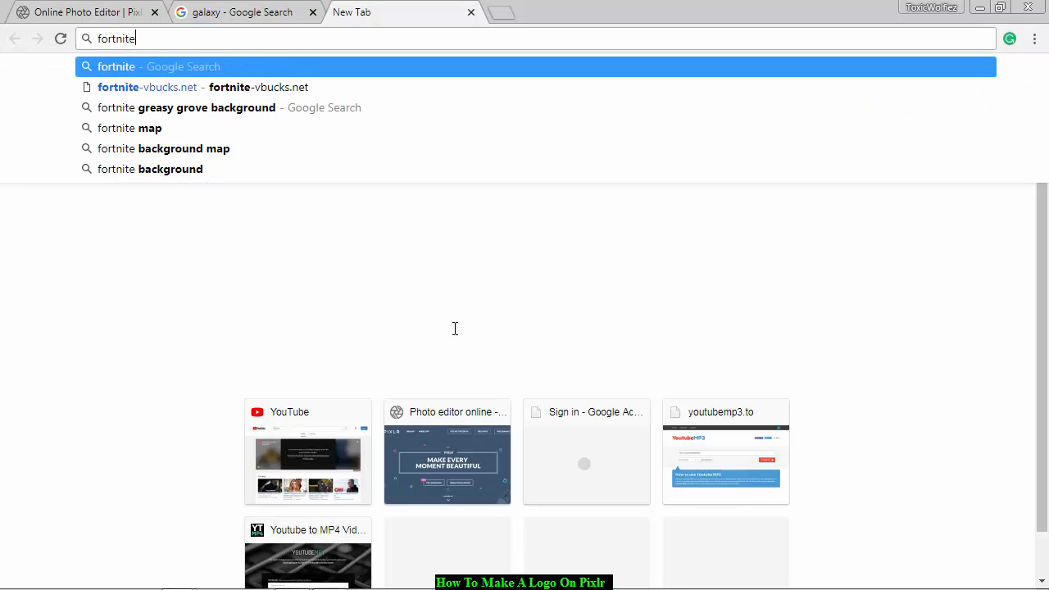
type(" back")
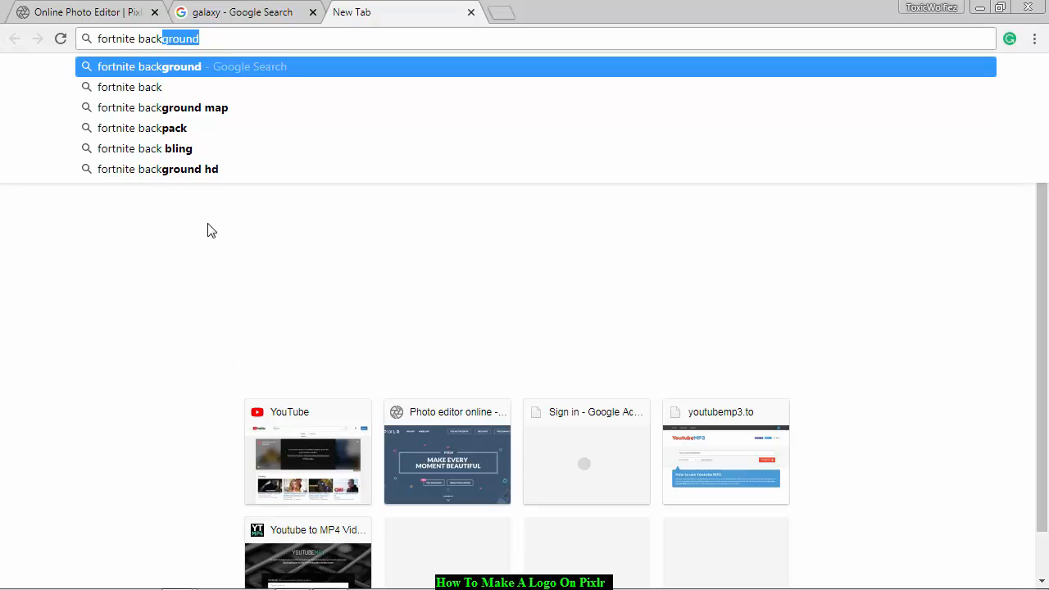
key("Return")
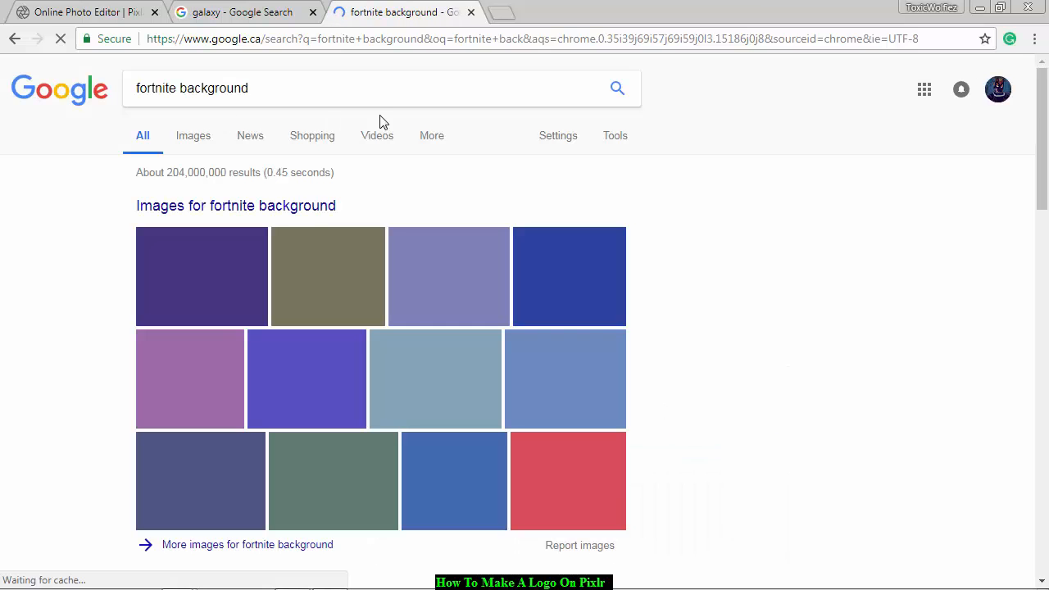
left_click(310, 210)
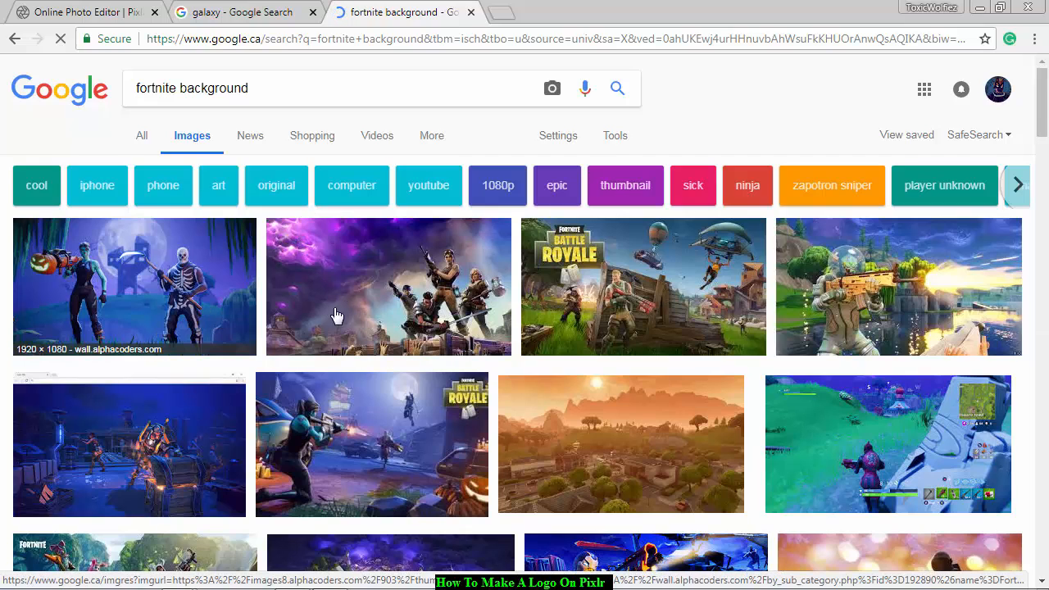
Open the Fortnite image of four characters under a purple sky and save it as L1SfmbQ in the youtube folder on Removable Disk (F:).
left_click(412, 306)
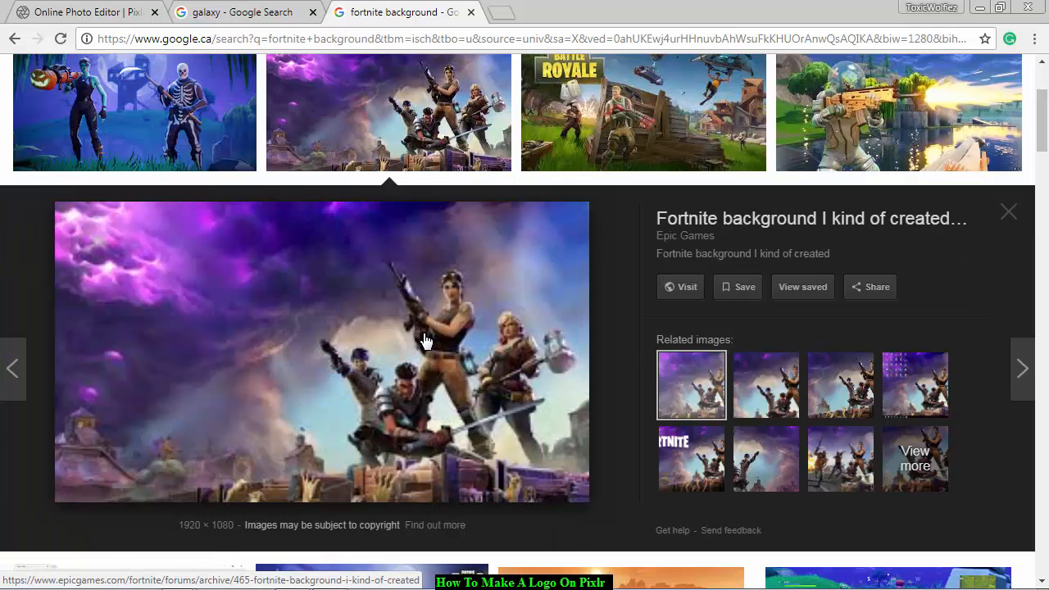
right_click(423, 332)
left_click(488, 483)
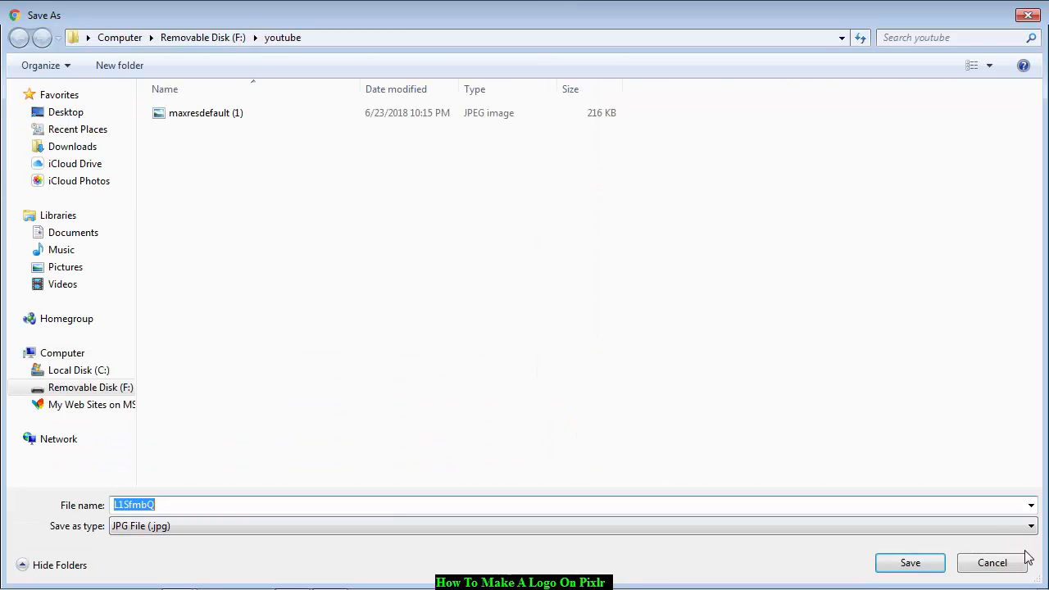
left_click(934, 562)
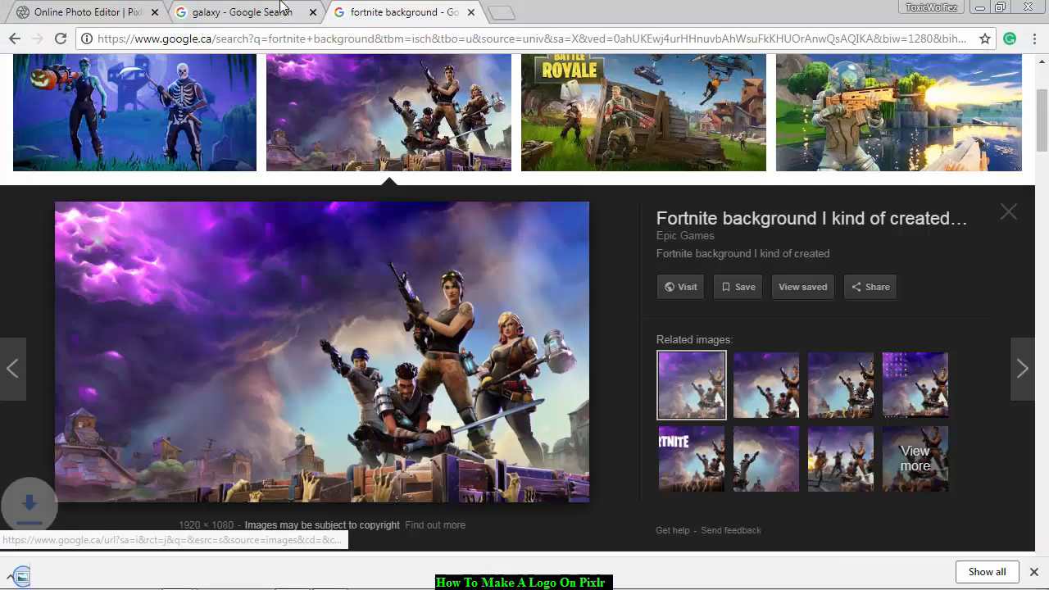
Switch back to the Pixlr Editor browser tab with the Logo Test image.
left_click(270, 9)
left_click(98, 11)
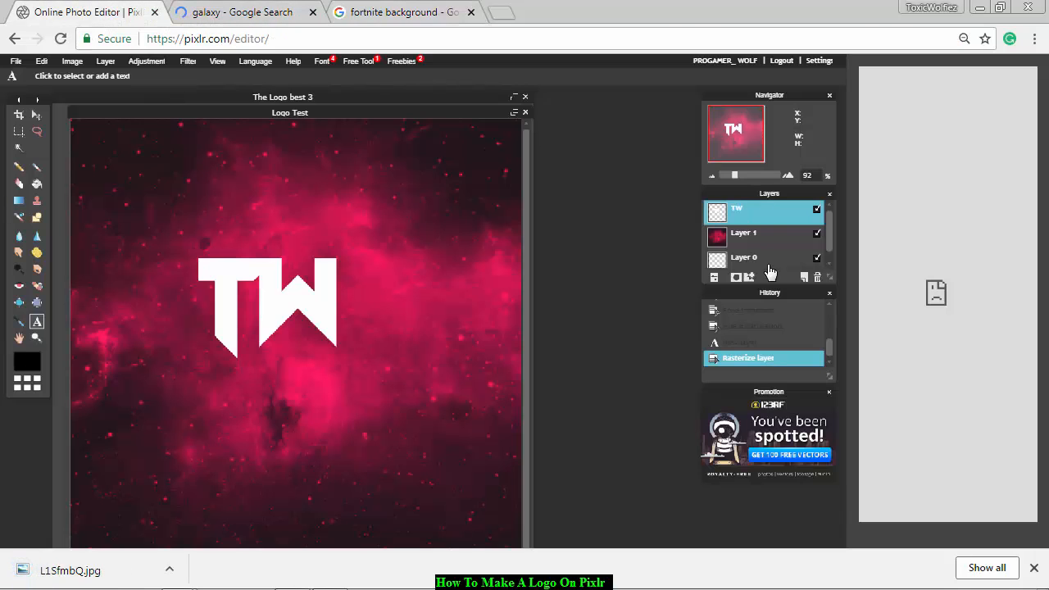
left_click(19, 147)
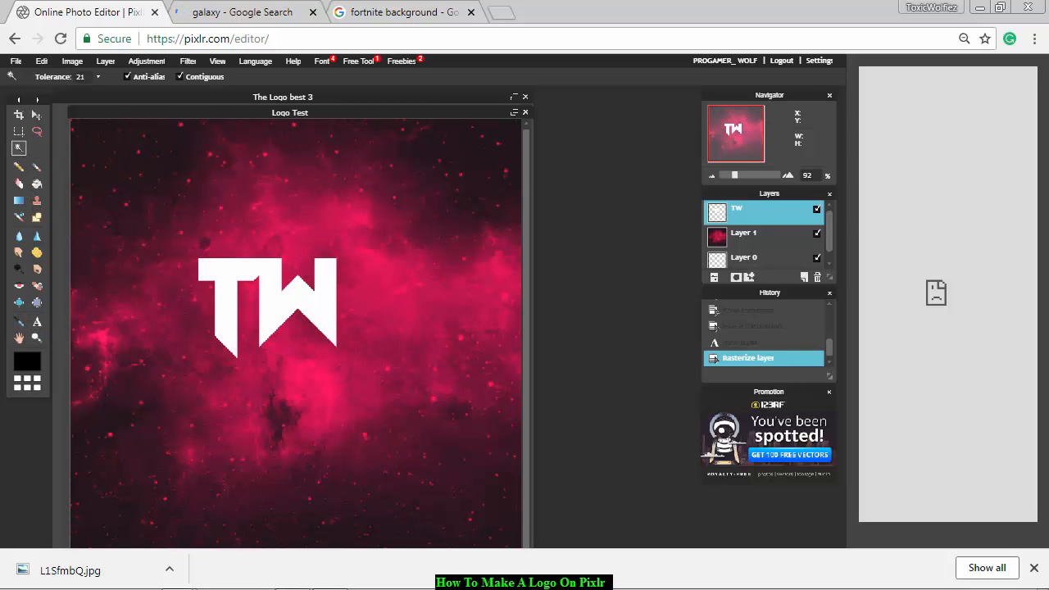
left_click(210, 279)
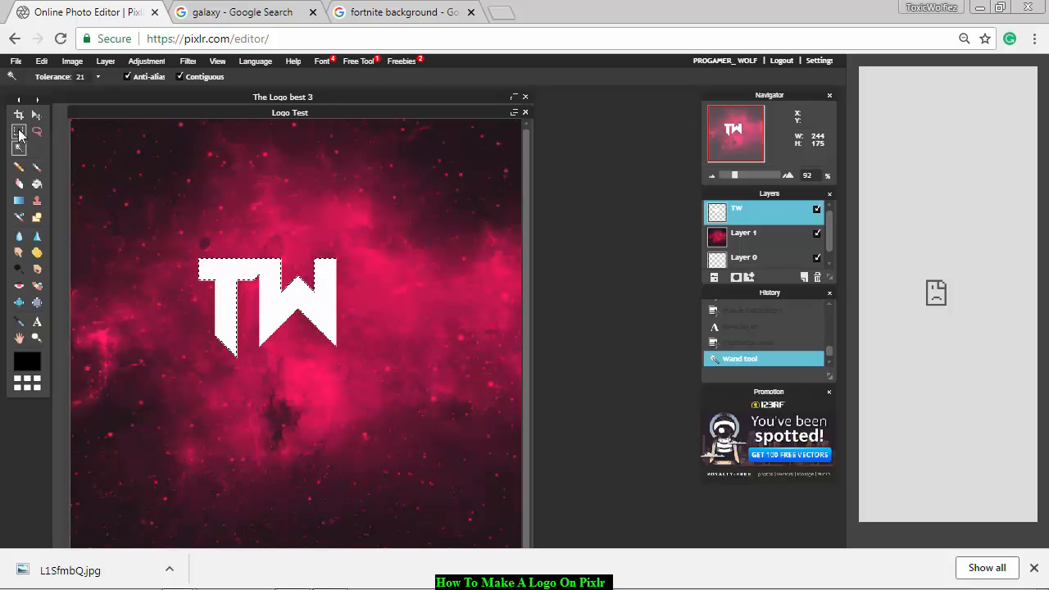
left_click(19, 131)
left_click(136, 149)
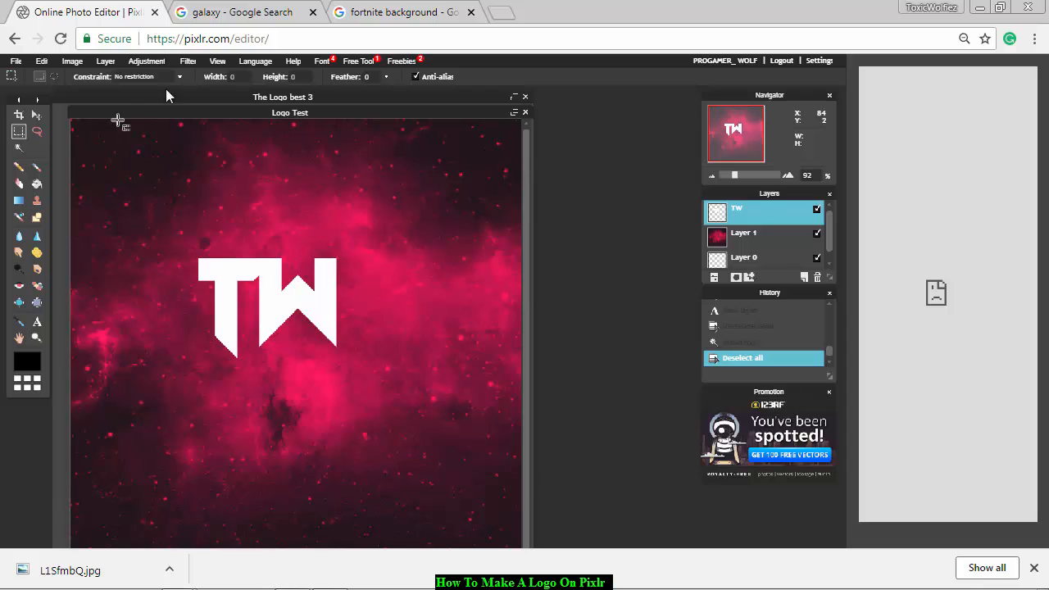
Enlarge the TW lettering to about twice its size with Free transform, center it on the background, and apply the change.
left_click(41, 60)
left_click(79, 150)
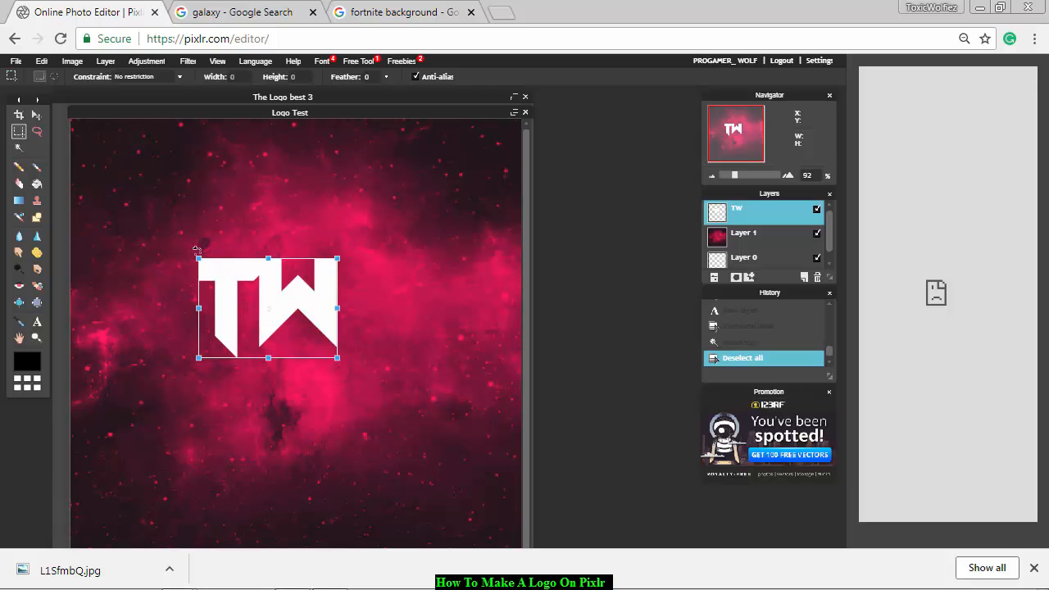
left_click_drag(195, 255, 125, 208)
left_click_drag(262, 308, 294, 342)
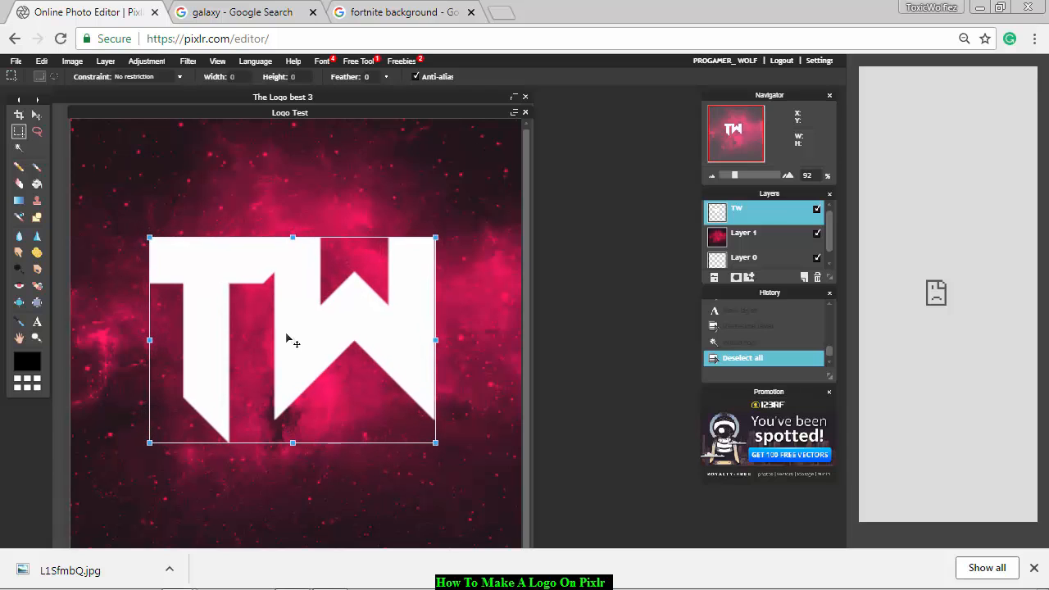
left_click(619, 289)
left_click(382, 326)
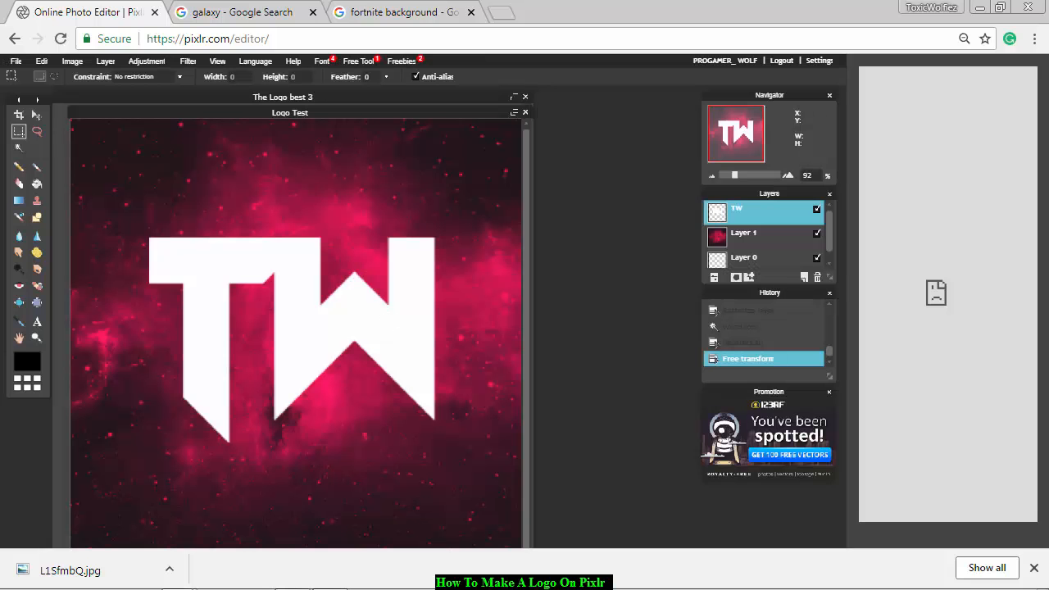
Open the L1SfmbQ image from the youtube folder as a new layer.
left_click(41, 62)
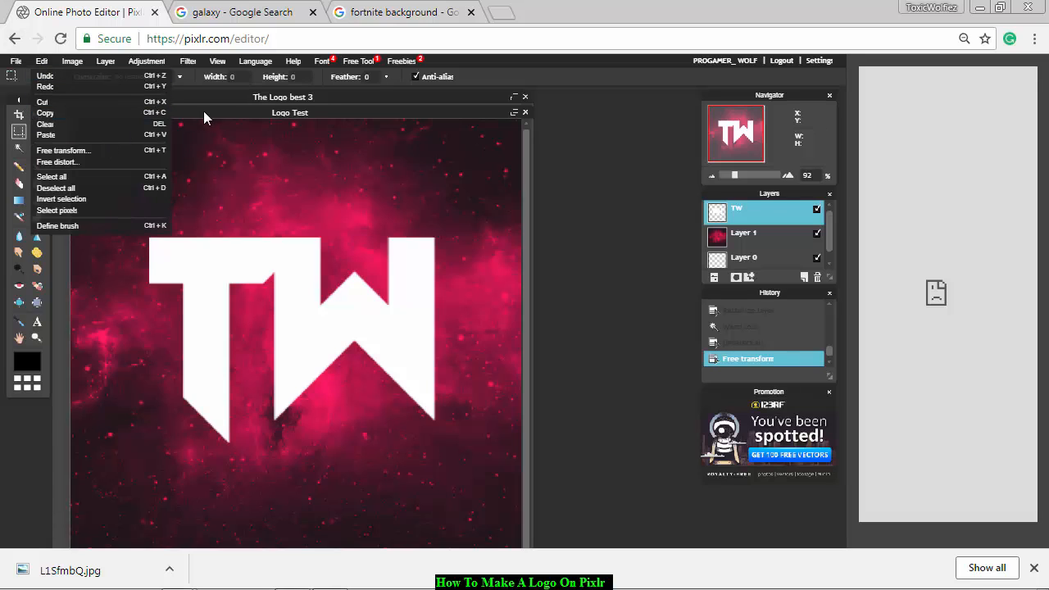
left_click(105, 61)
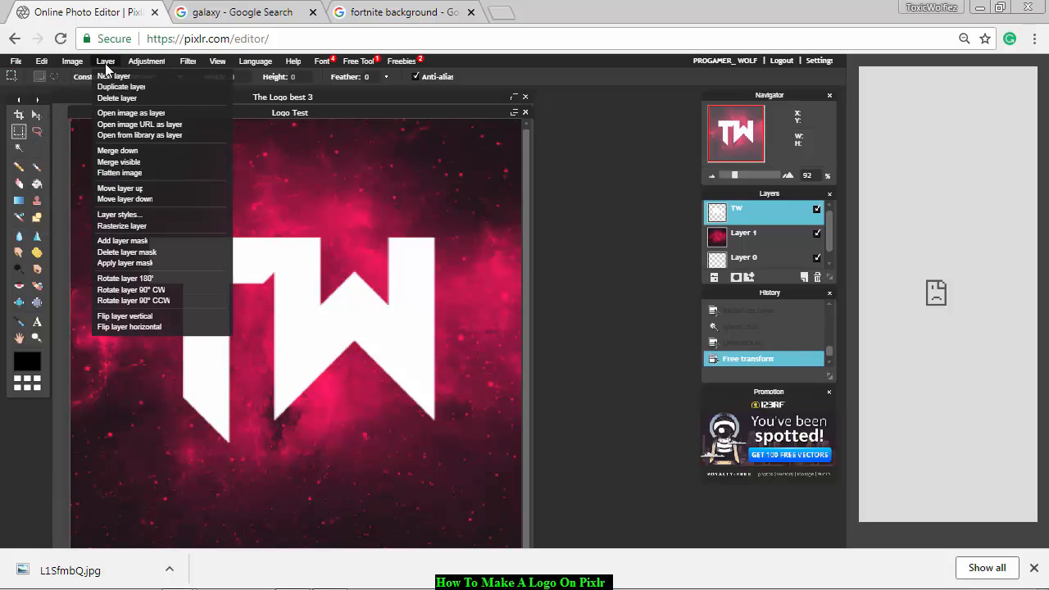
left_click(137, 114)
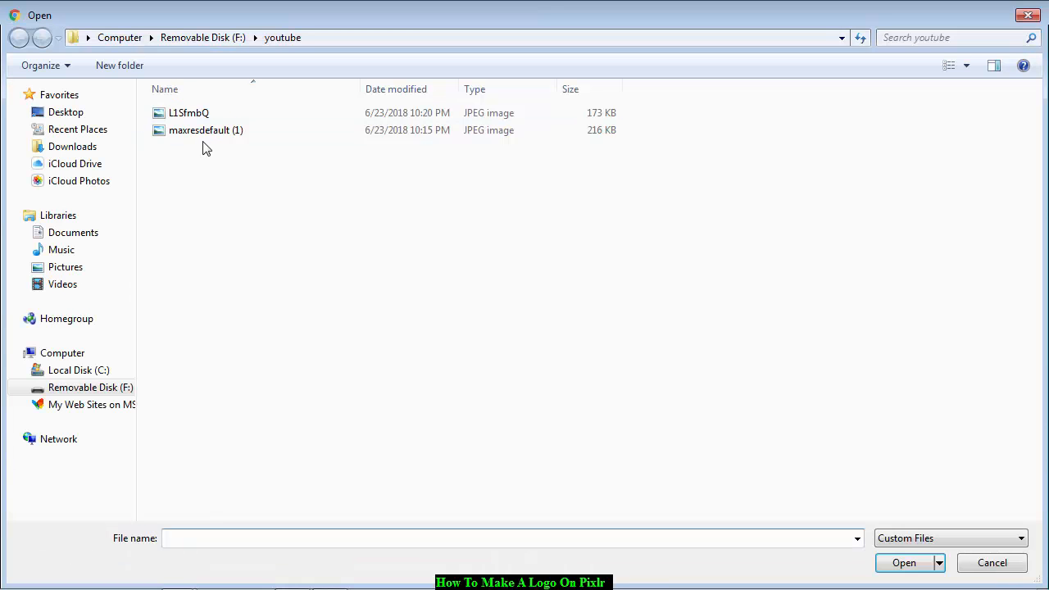
left_click(188, 113)
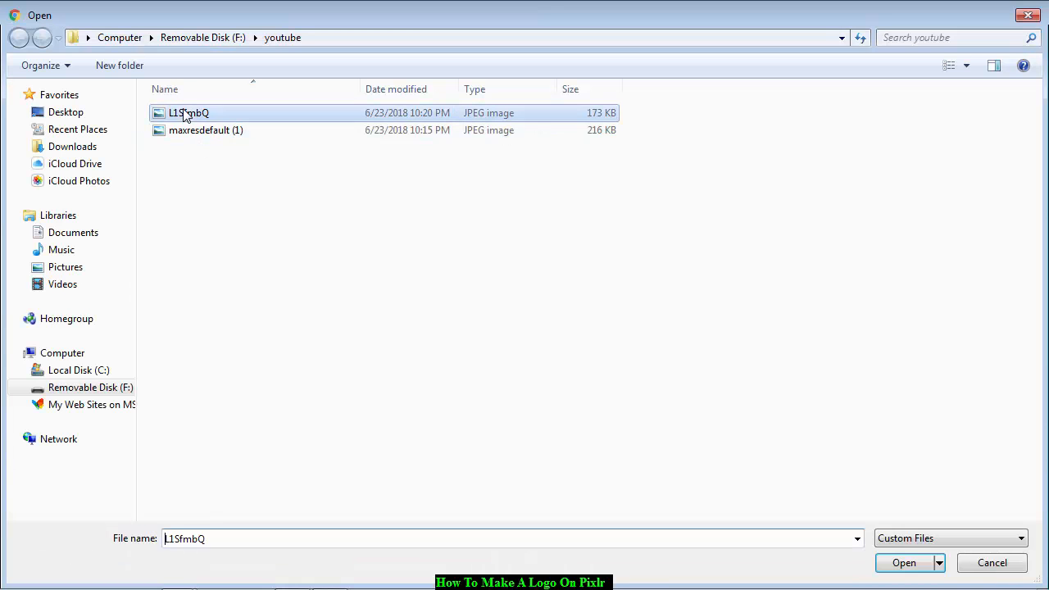
left_click(904, 563)
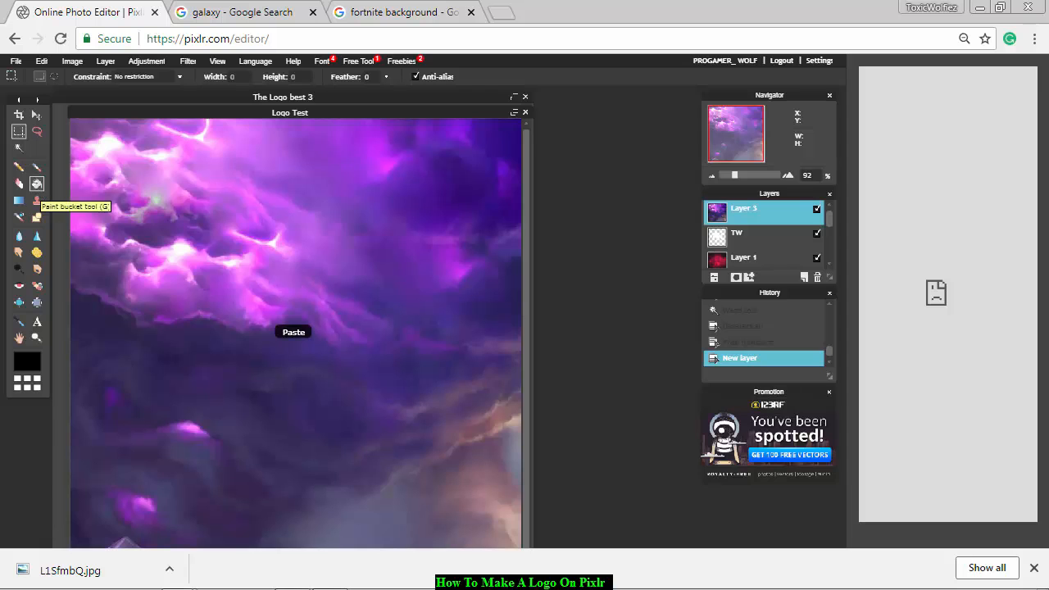
Move the Fortnite image layer up and left until the four characters lie within the canvas.
left_click(35, 116)
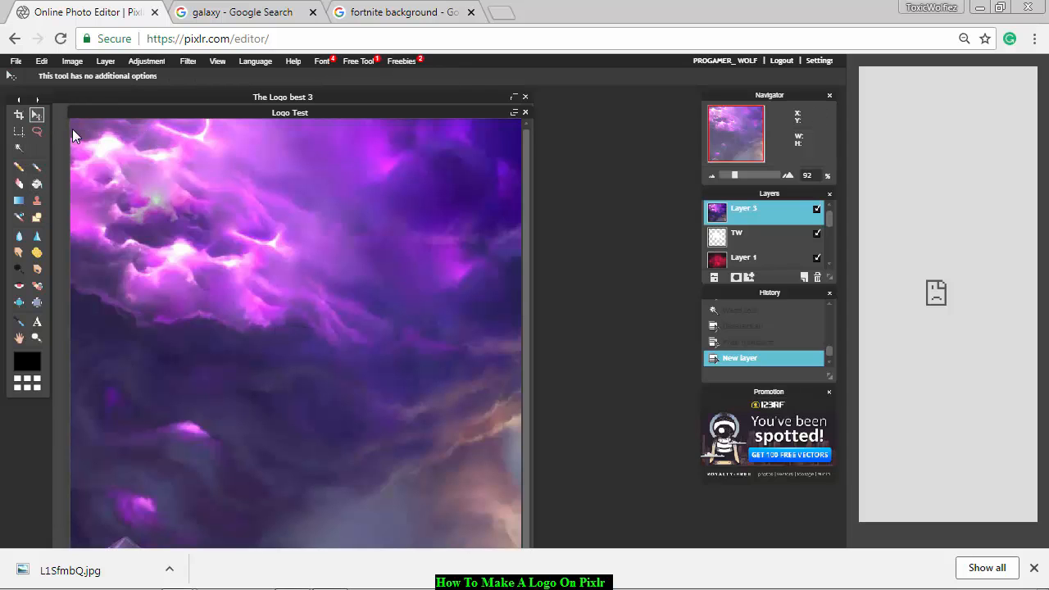
left_click_drag(386, 421, 187, 366)
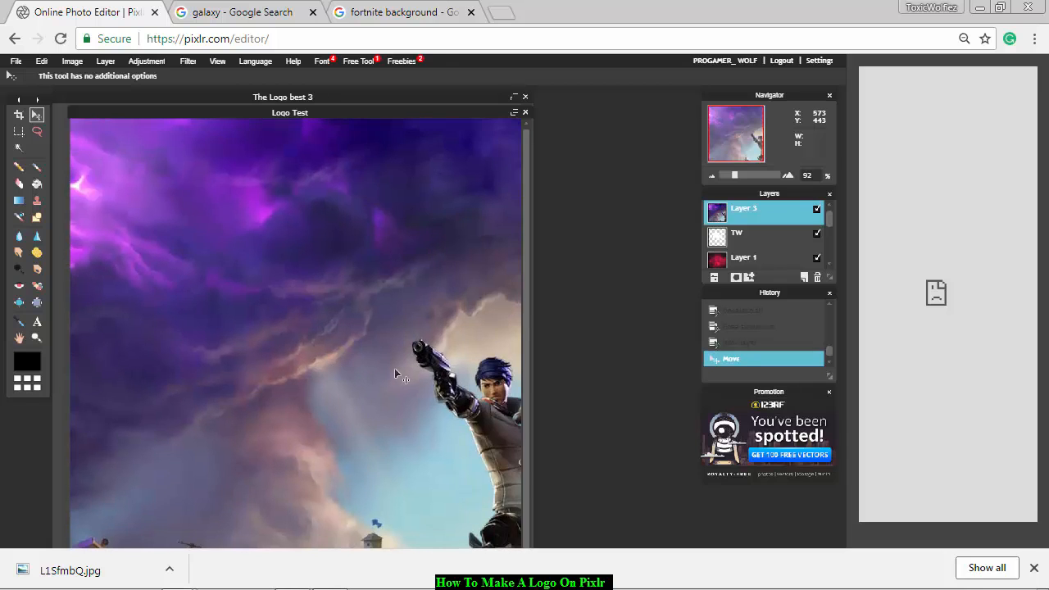
left_click_drag(394, 368, 162, 334)
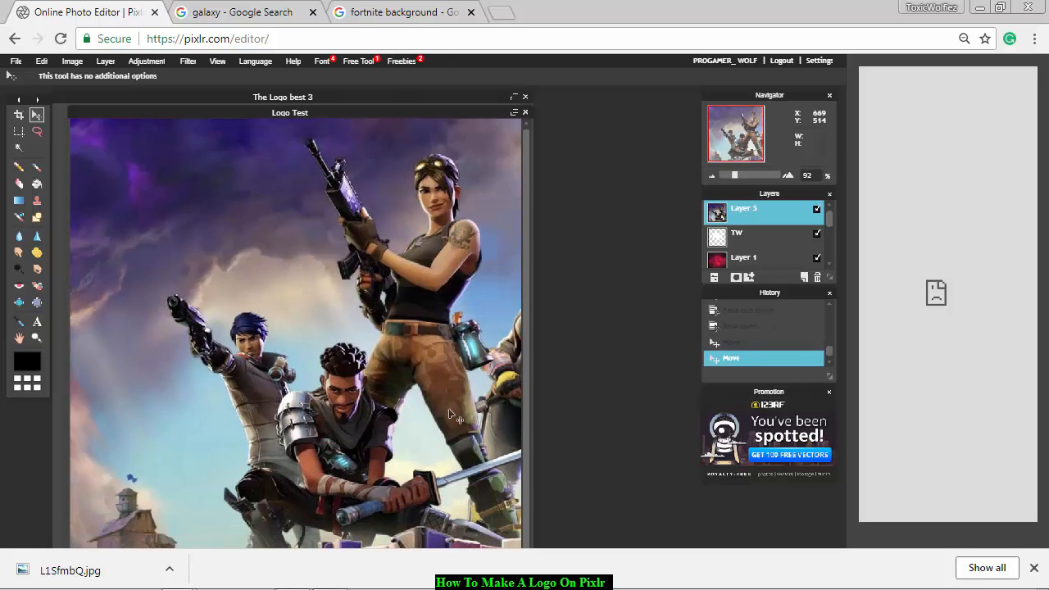
left_click_drag(430, 407, 362, 440)
left_click_drag(339, 453, 318, 460)
Shift the Fortnite image layer slightly down and right with Free transform and apply the change.
left_click(41, 62)
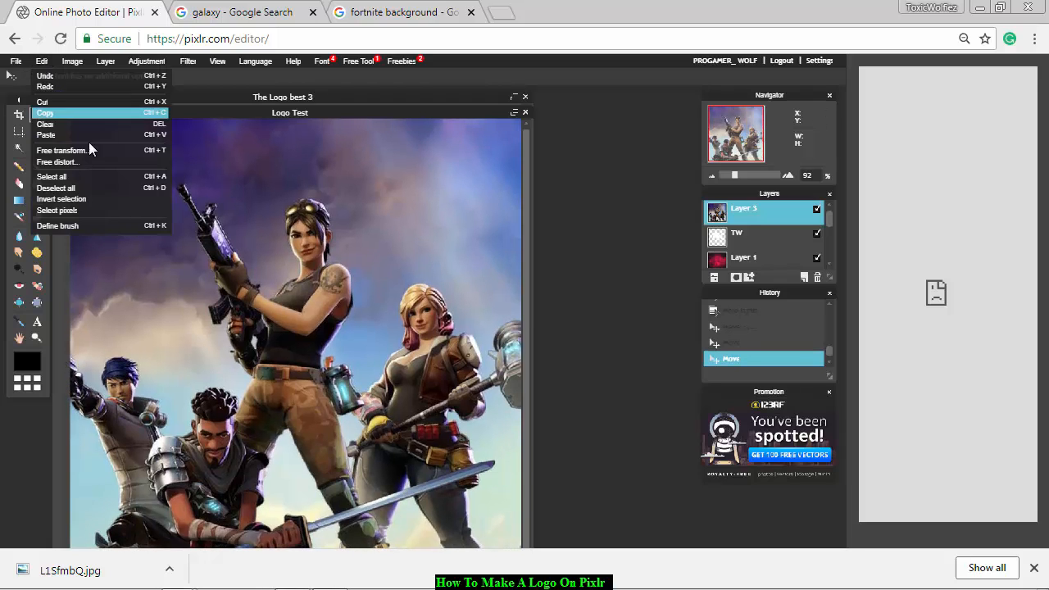
left_click(91, 152)
left_click_drag(281, 277, 312, 315)
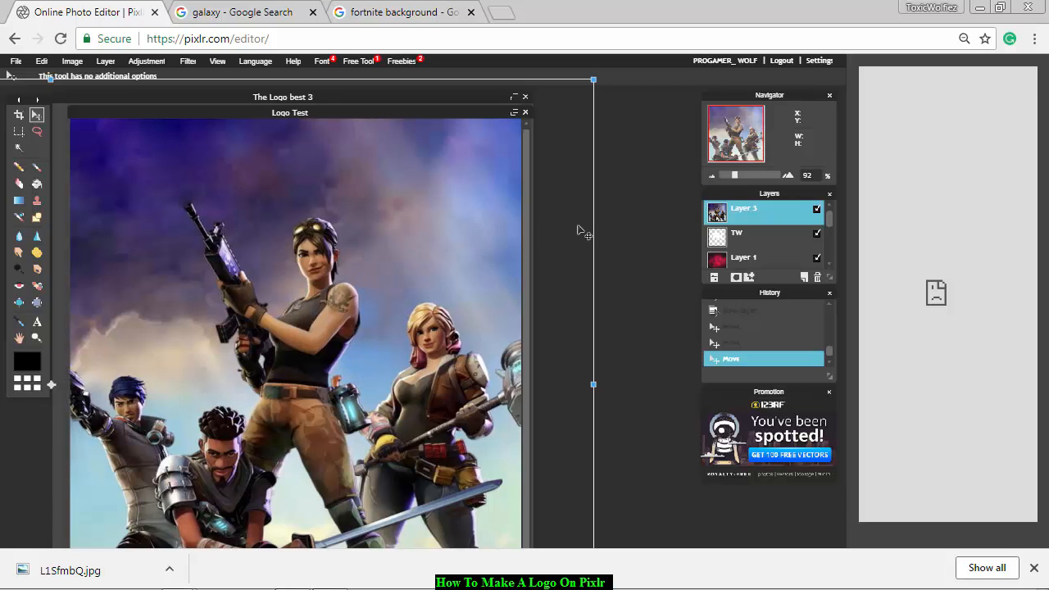
left_click(559, 249)
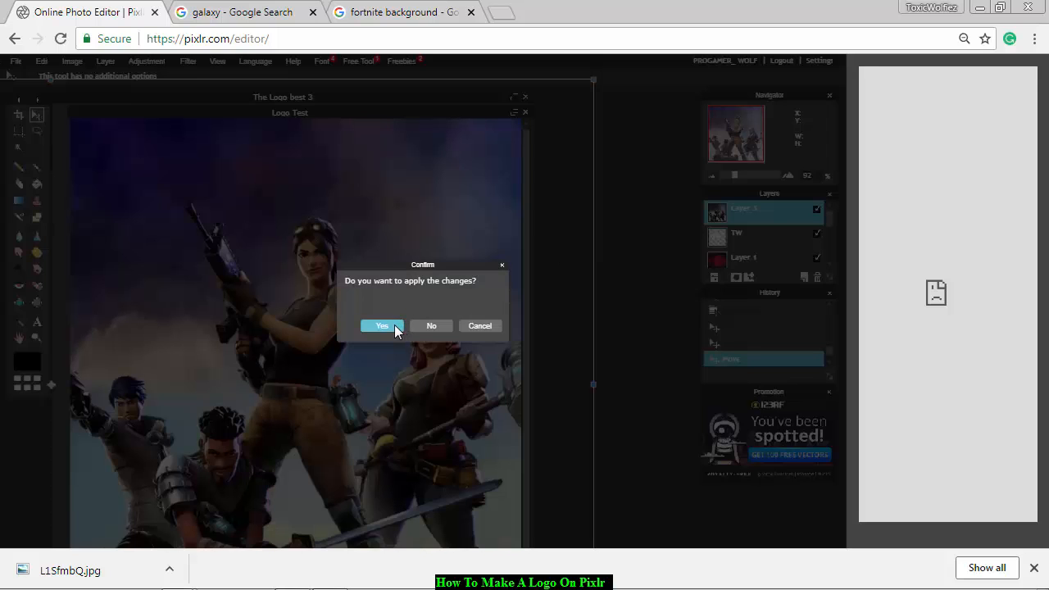
left_click(394, 324)
Select the lettering on the TW layer with the Wand tool, invert the selection, and clear that area from the Fortnite image layer.
left_click(728, 238)
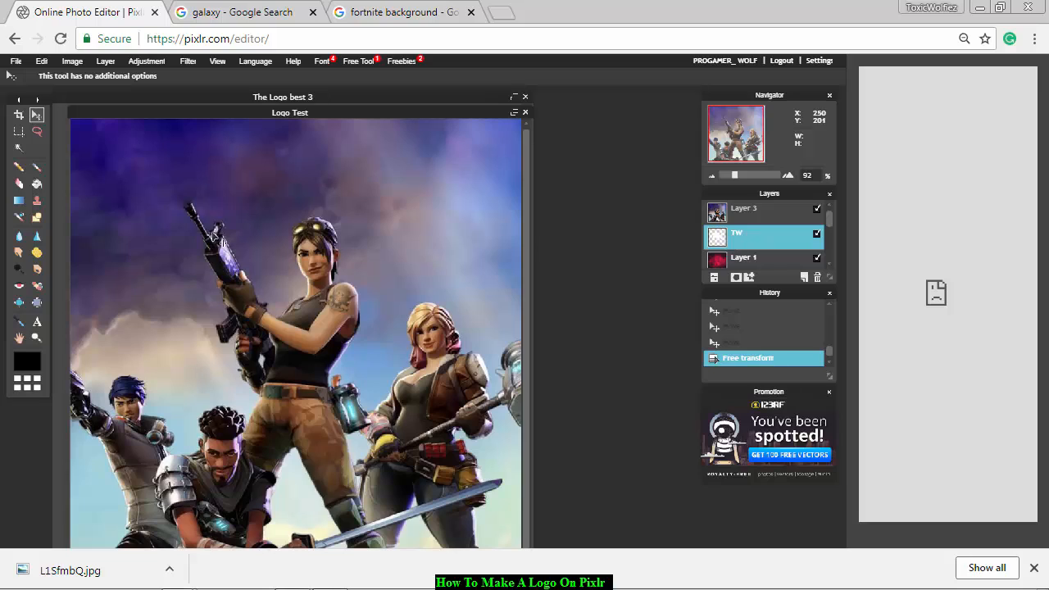
left_click(735, 210)
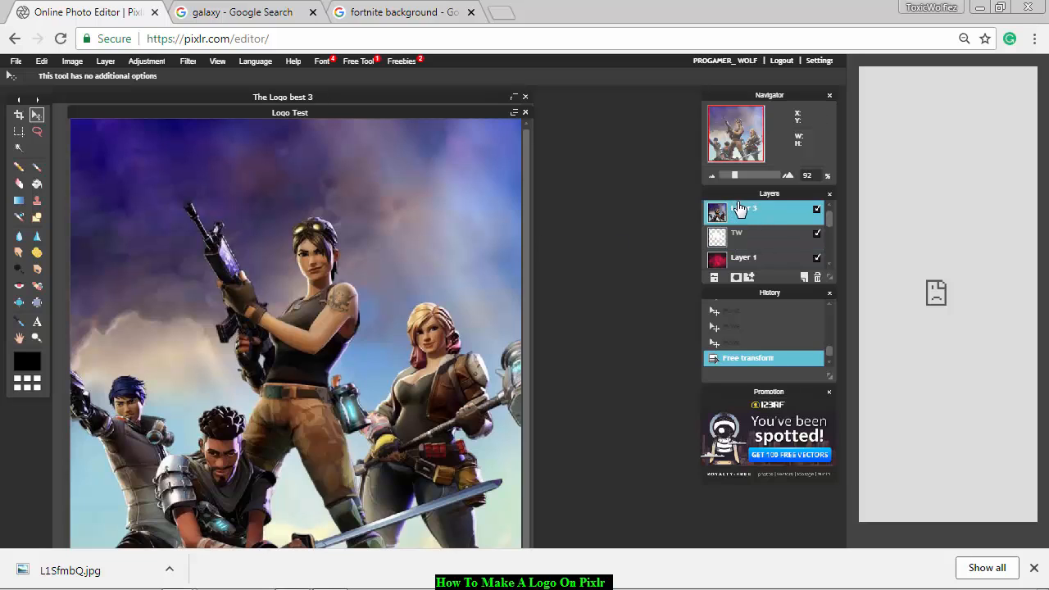
left_click(762, 245)
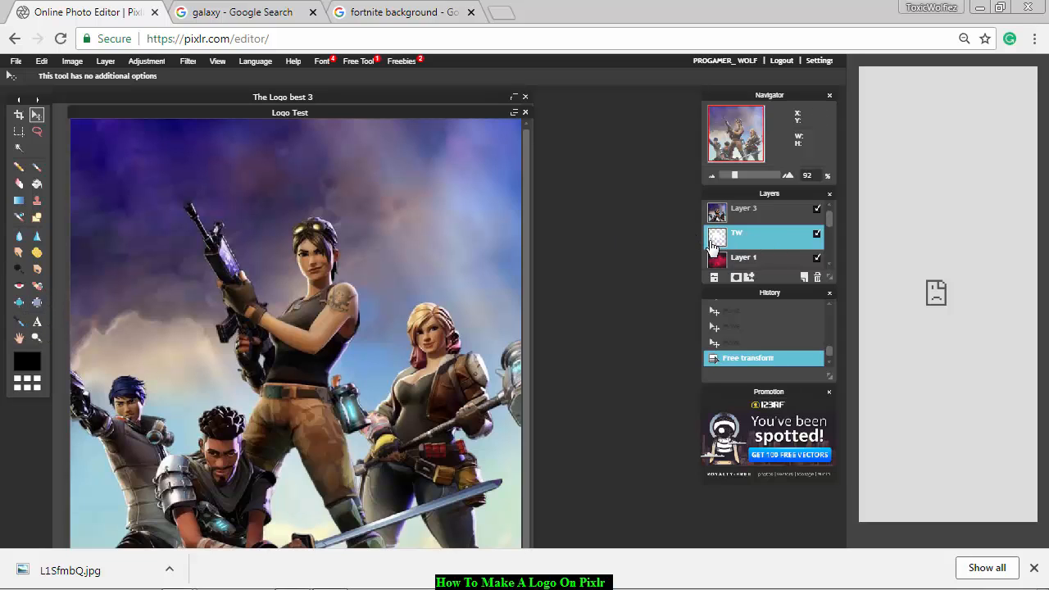
left_click(18, 150)
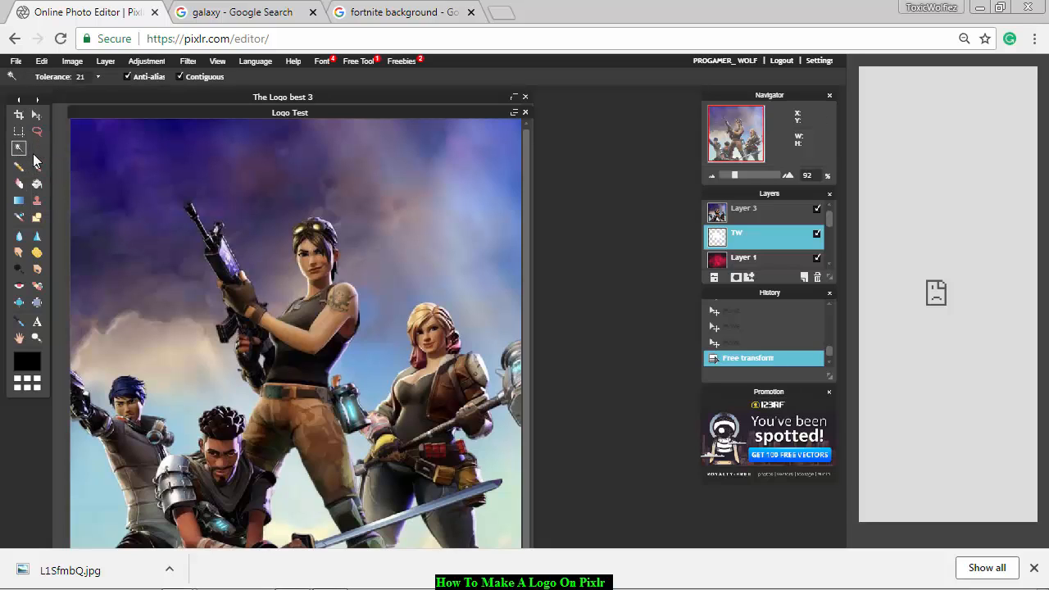
left_click(296, 295)
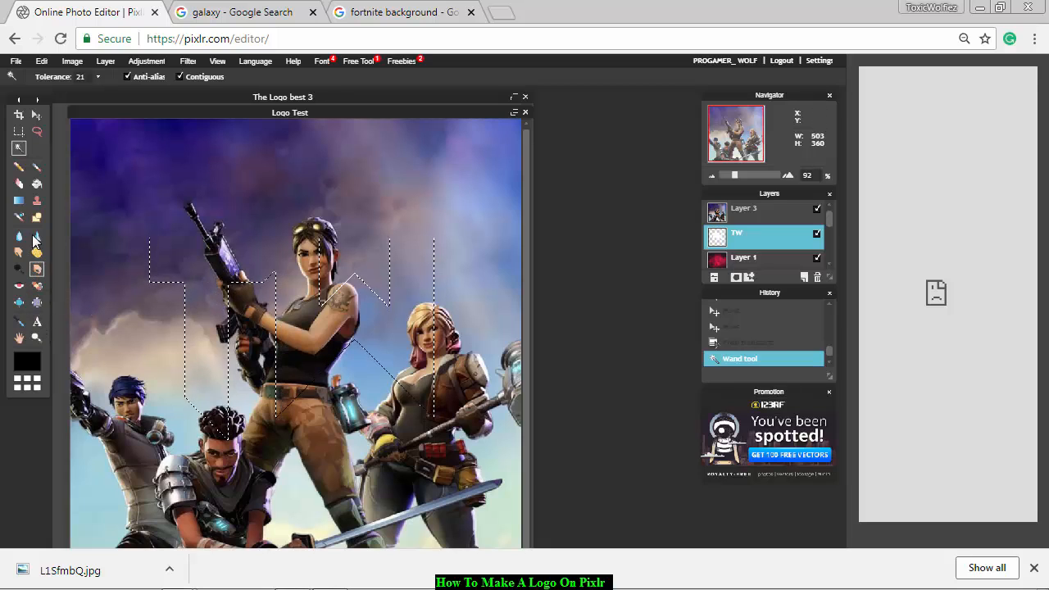
right_click(380, 319)
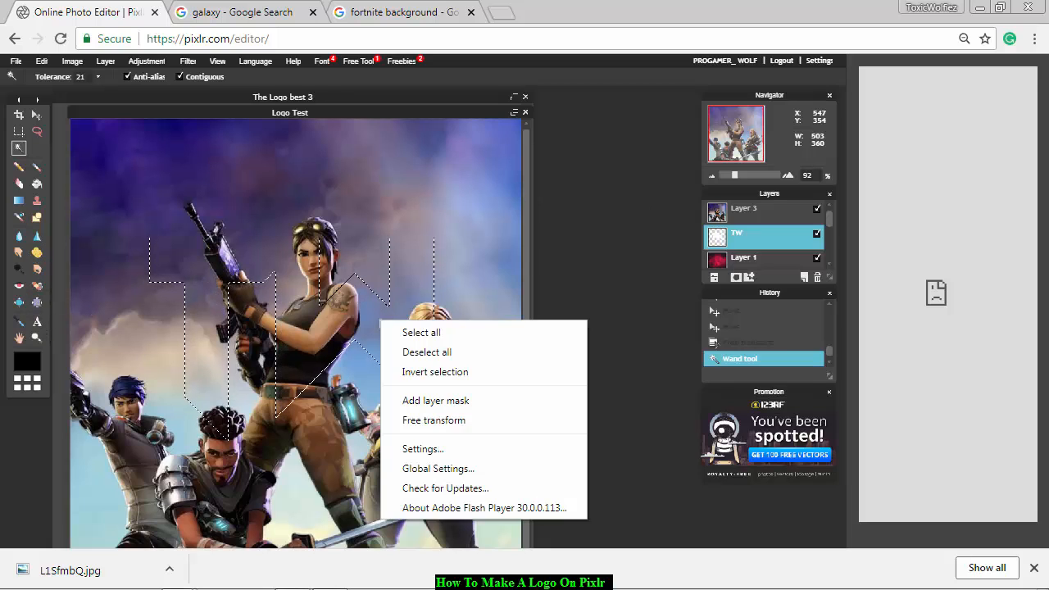
left_click(429, 371)
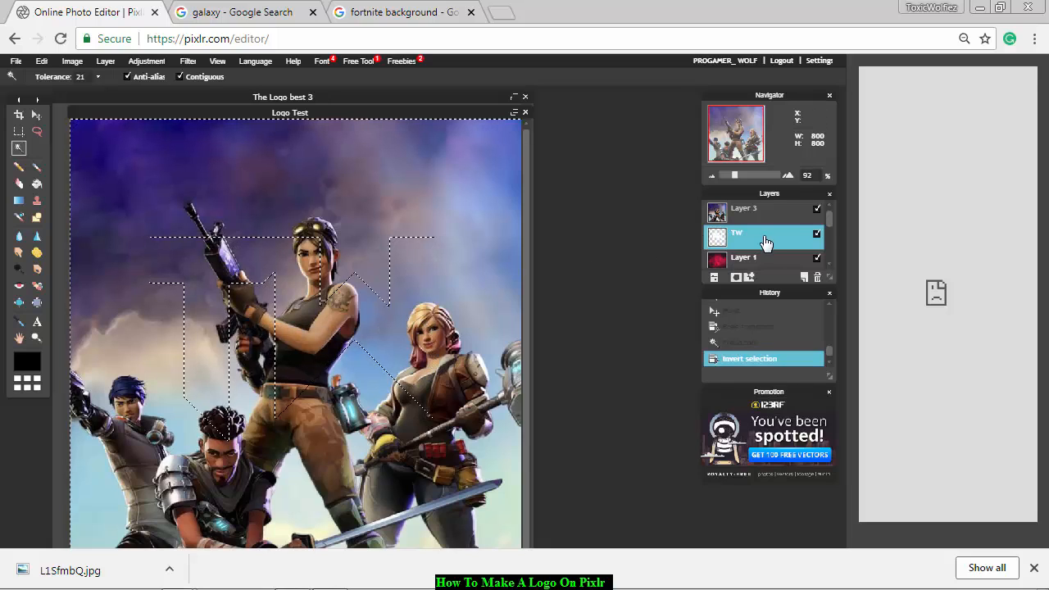
left_click(773, 214)
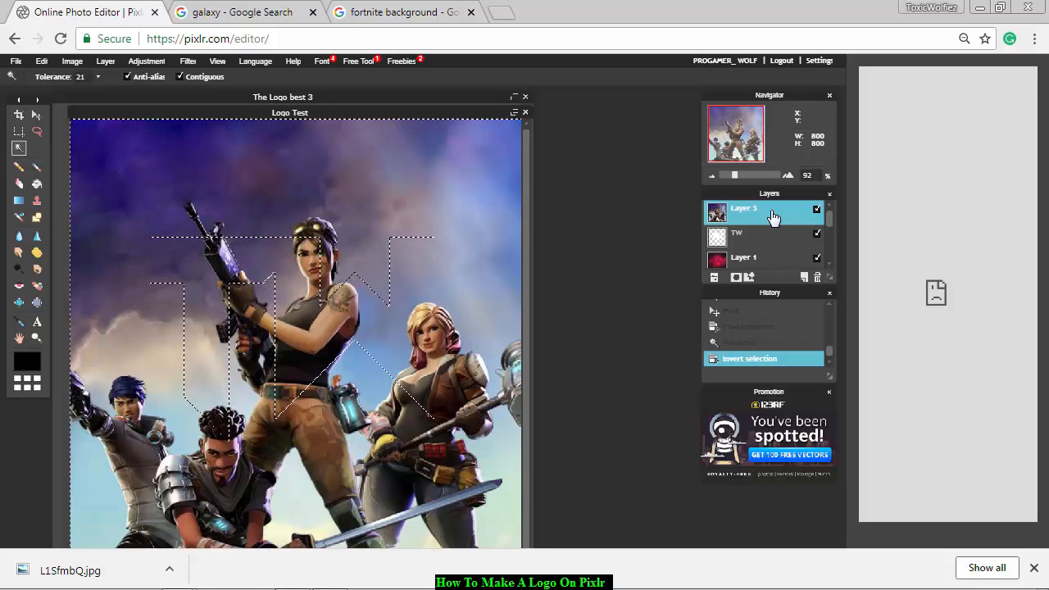
key("Delete")
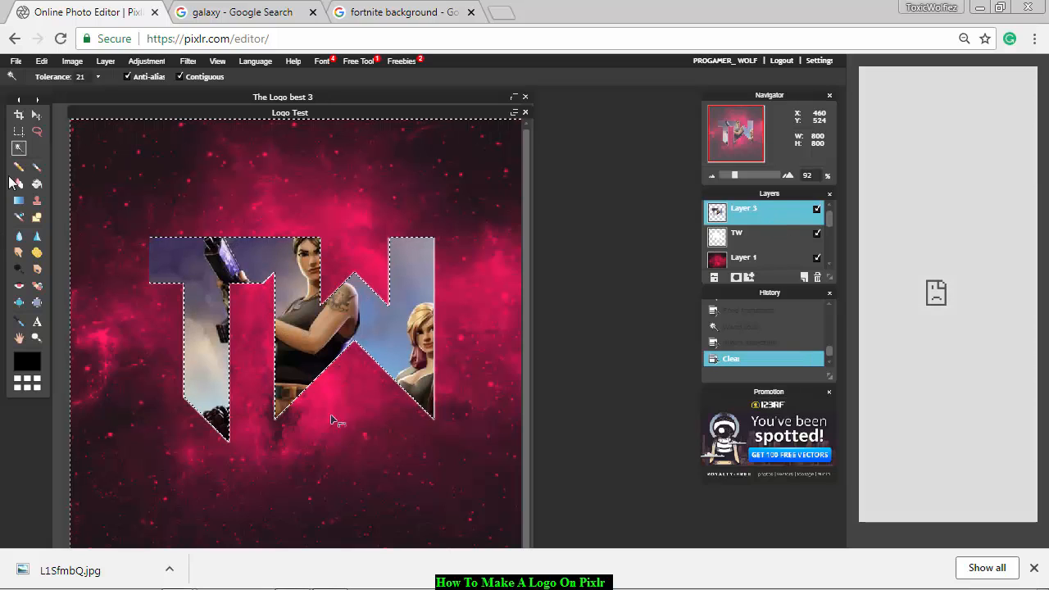
Delete the white TW text layer and deselect everything.
left_click(18, 131)
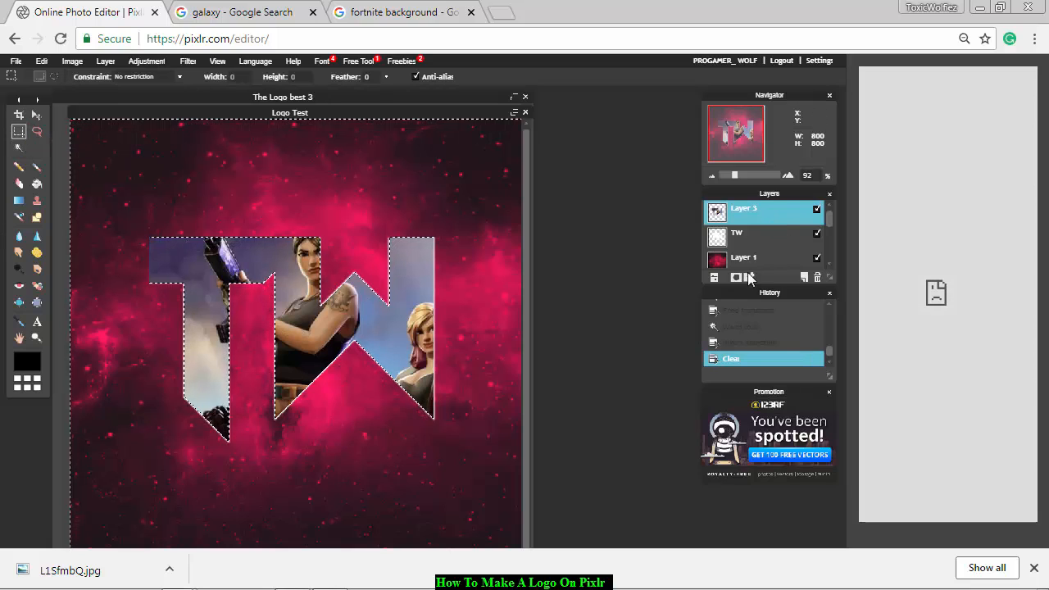
left_click(740, 235)
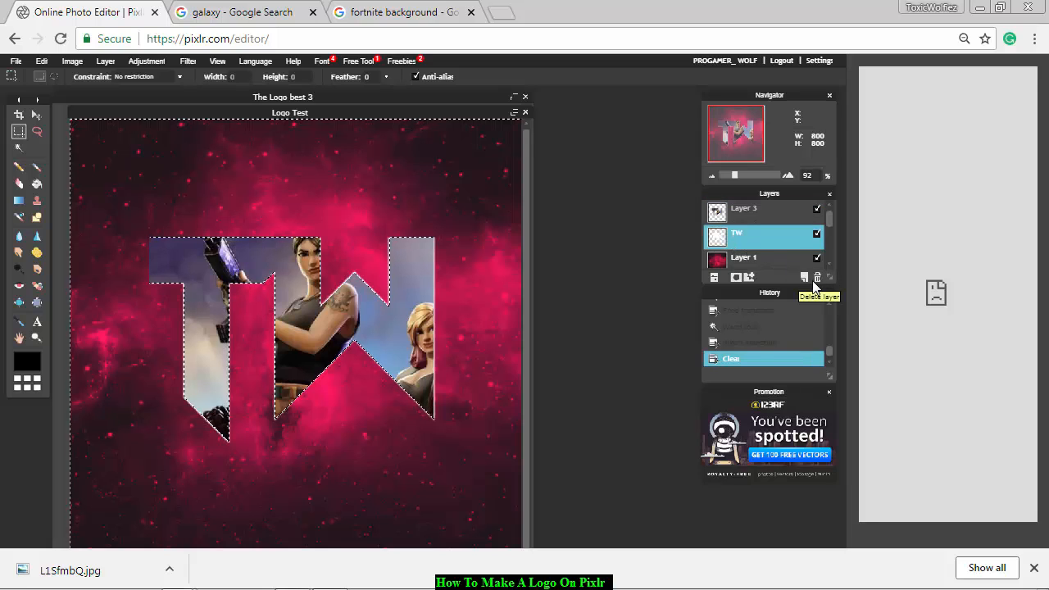
left_click(815, 280)
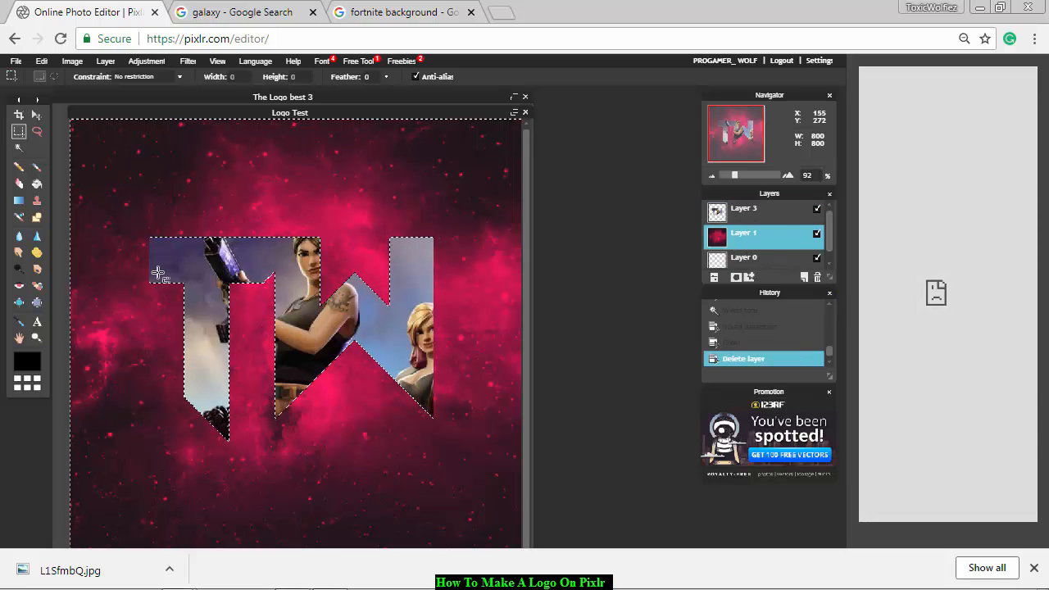
key("ctrl+d")
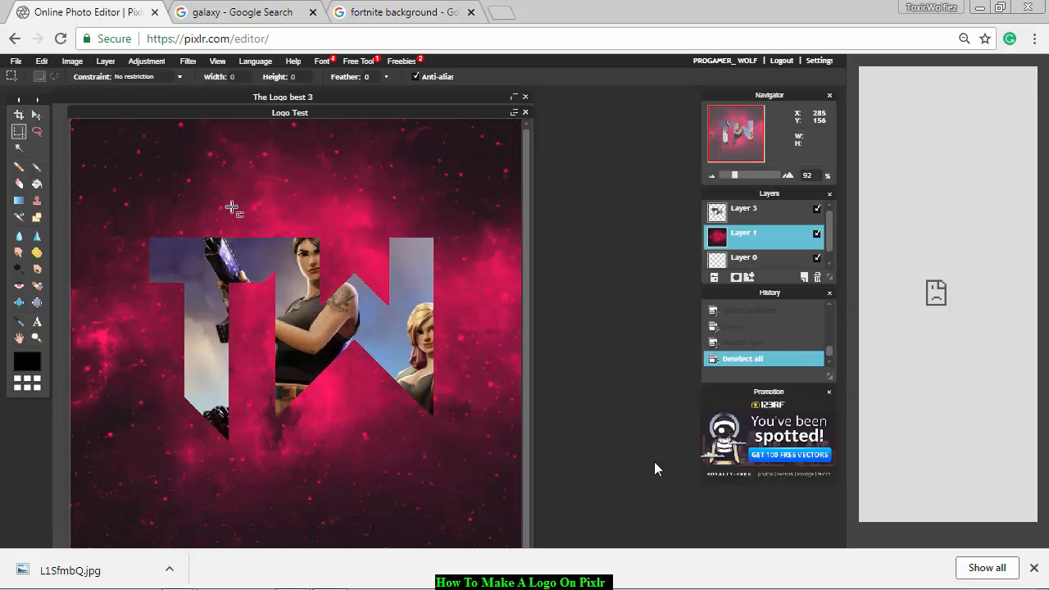
Add a drop shadow to the Fortnite-filled TW lettering layer with opacity 100 and distance 24.
left_click(767, 213)
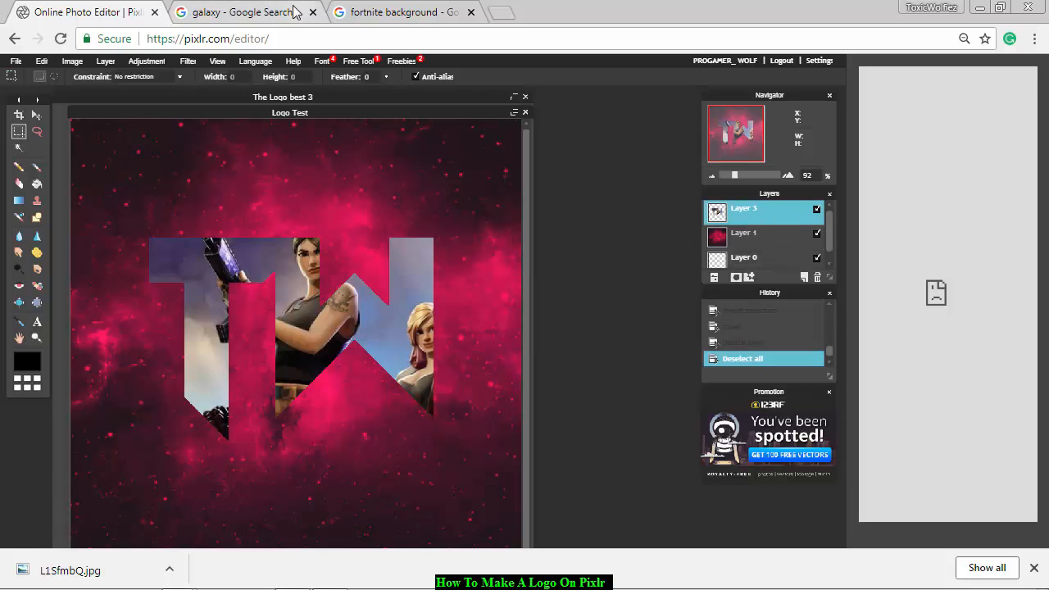
left_click(186, 62)
mouse_move(156, 61)
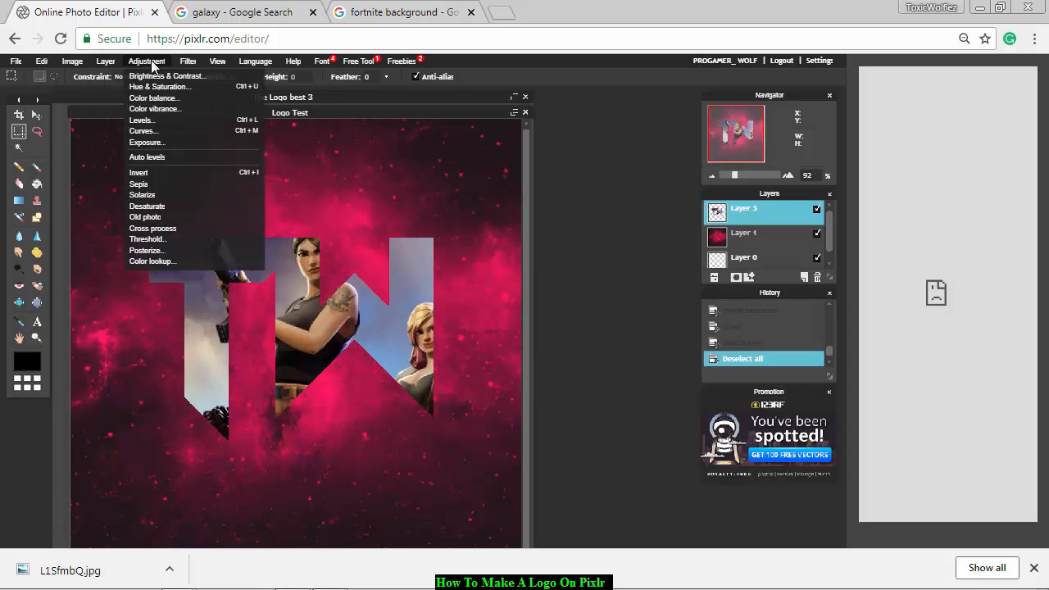
left_click(726, 212)
right_click(727, 211)
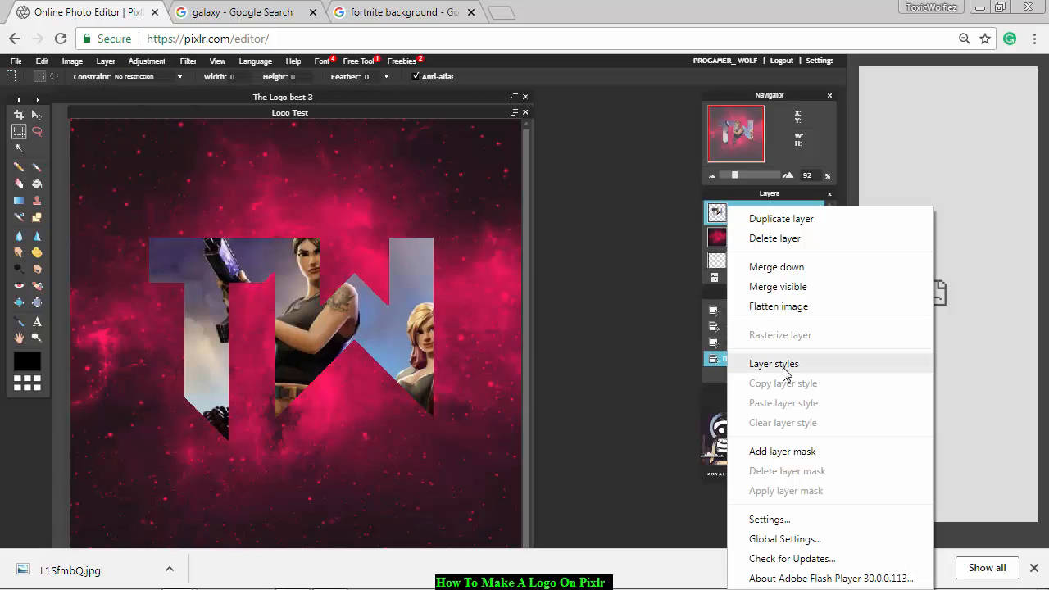
left_click(783, 364)
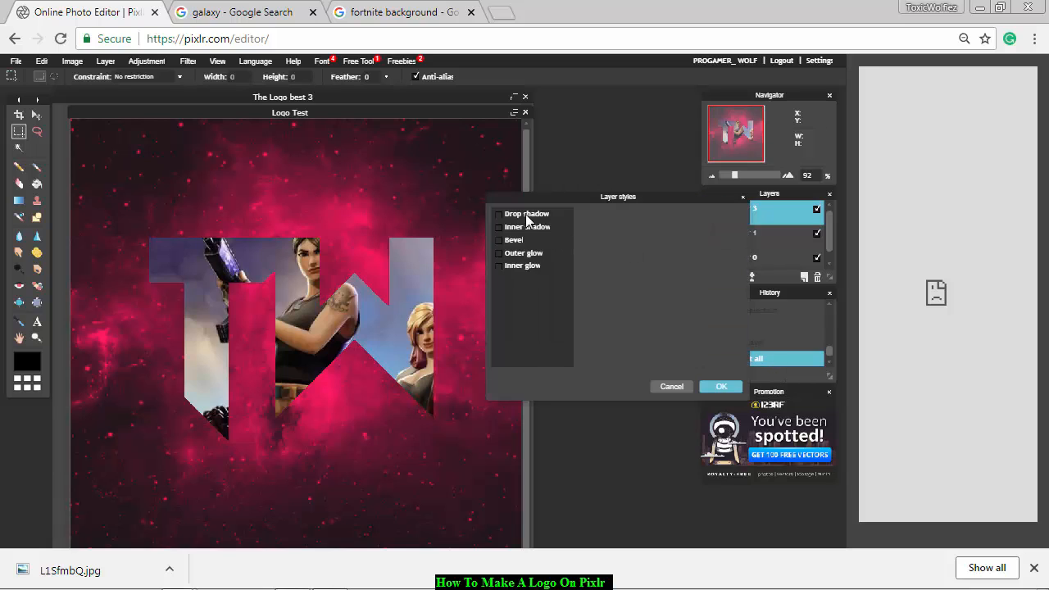
left_click(527, 215)
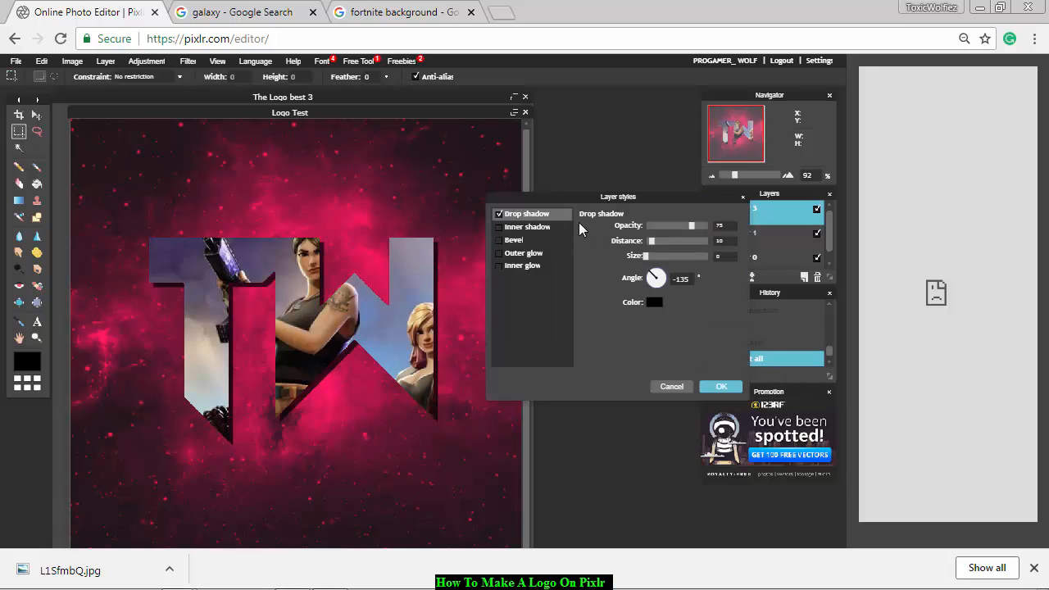
left_click_drag(650, 243, 729, 229)
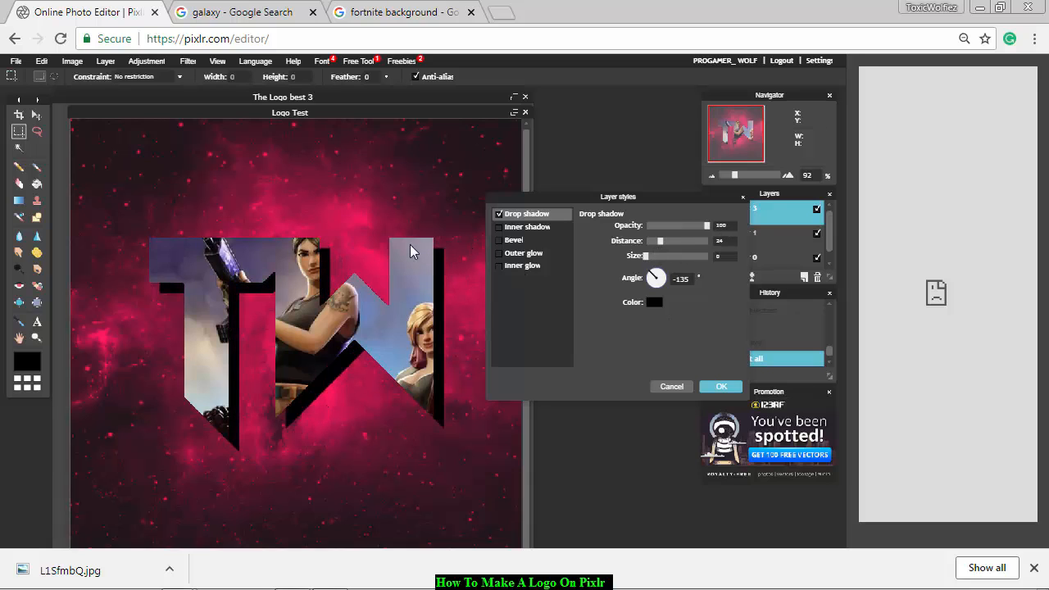
Add a white outer glow of size 32 to the lettering in the layer styles.
left_click(498, 255)
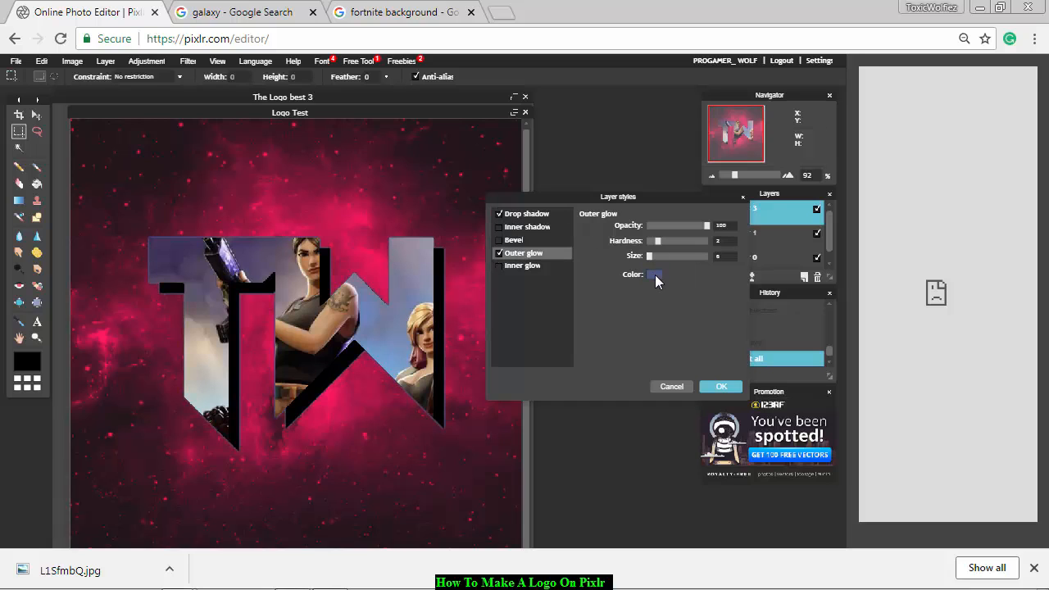
left_click(652, 274)
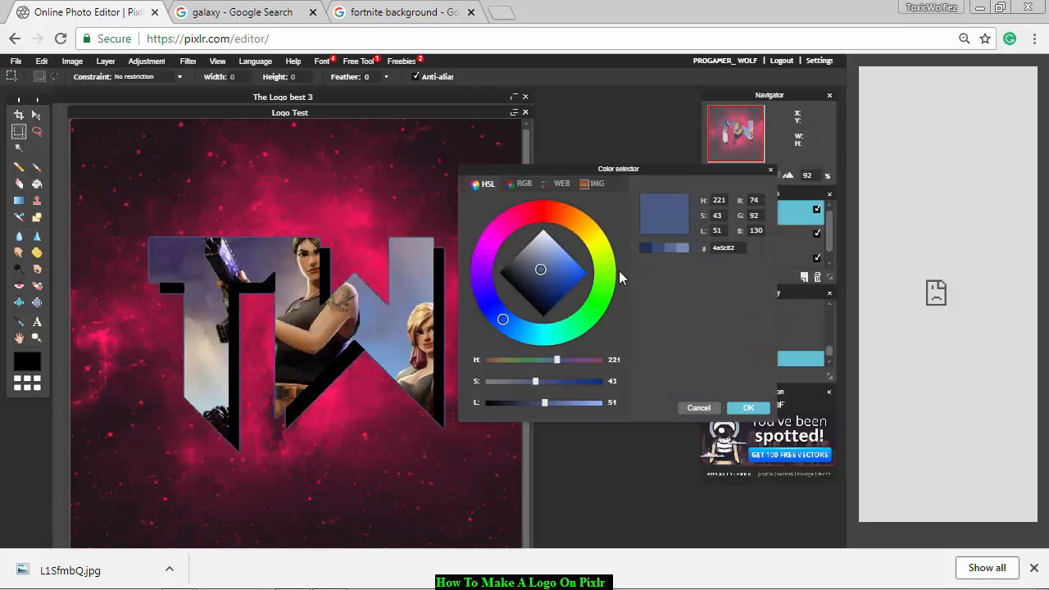
mouse_move(549, 271)
left_mouse_down()
mouse_move(537, 230)
mouse_move(547, 236)
left_mouse_up()
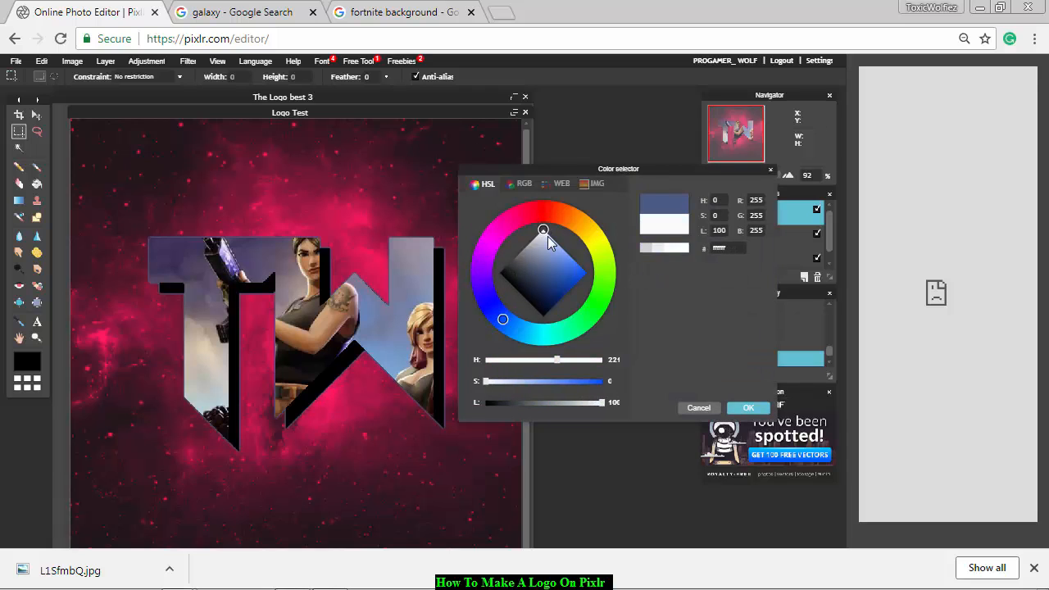
left_click(745, 409)
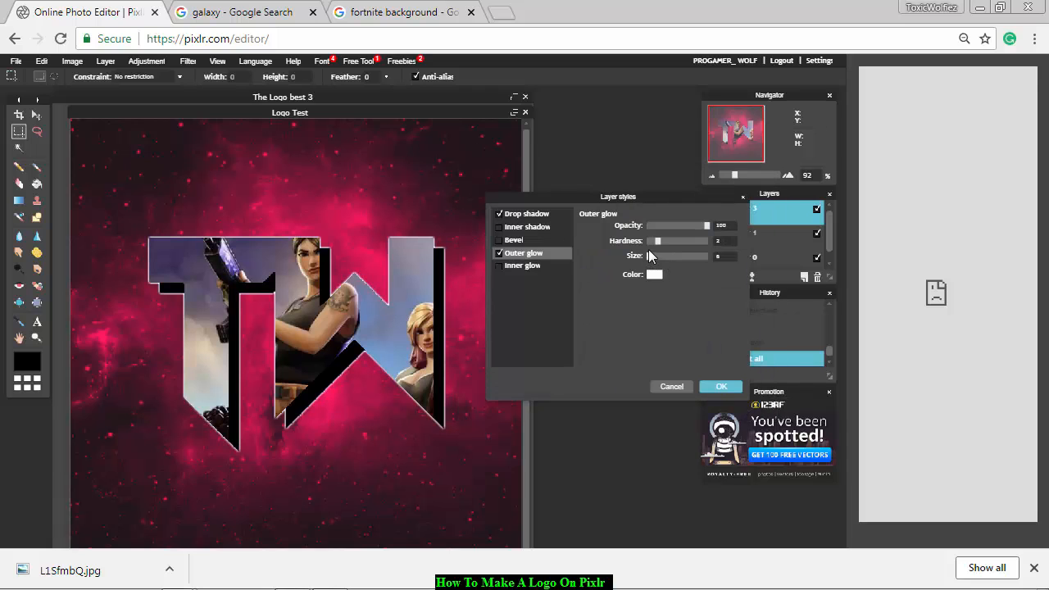
left_click_drag(649, 256, 665, 260)
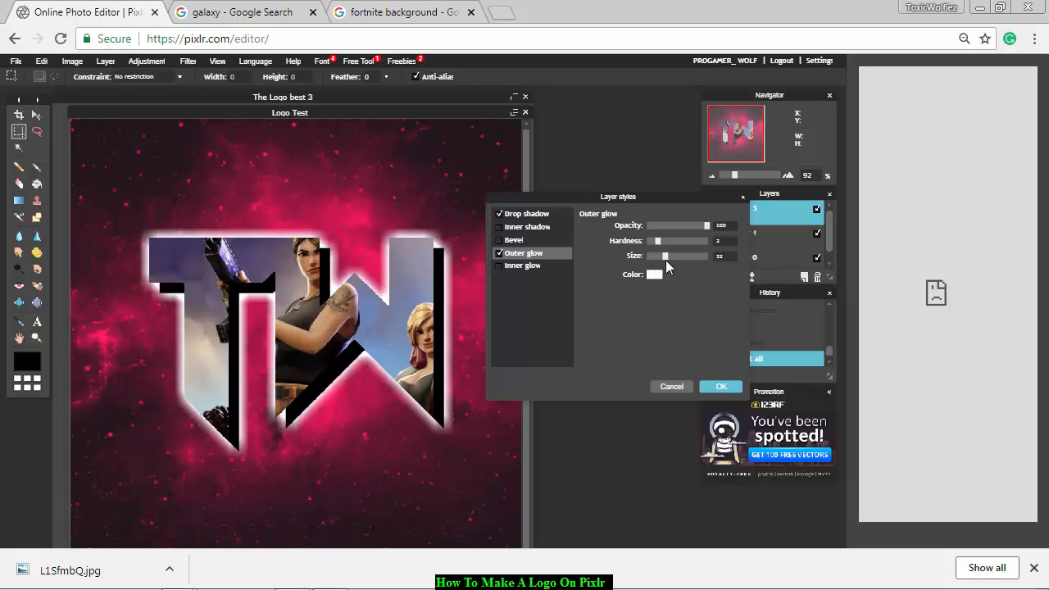
Add an inner glow to the lettering, trying red (ff0019) and switching its color to black.
left_click(526, 267)
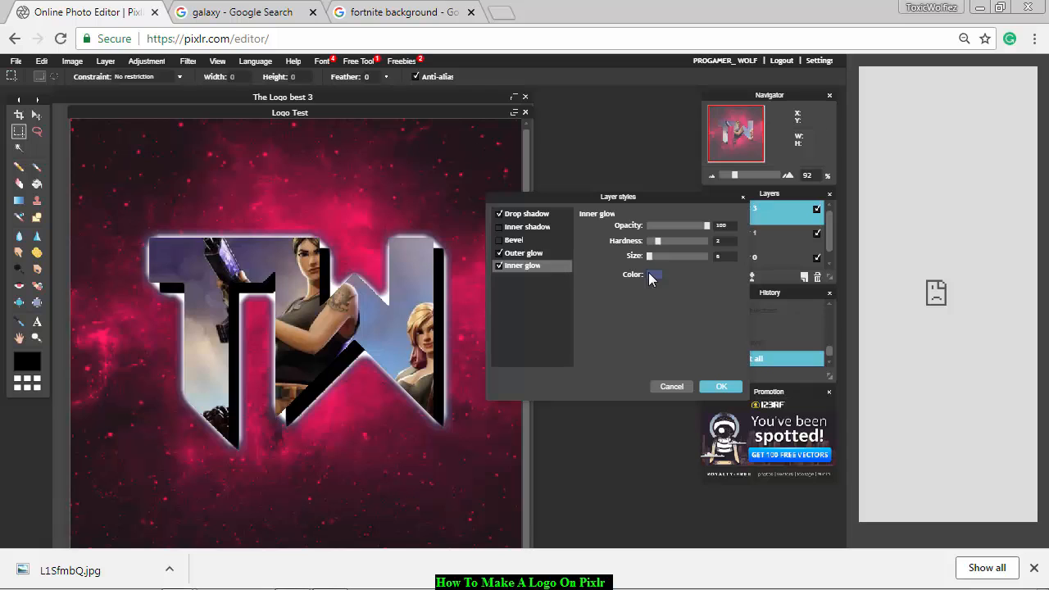
left_click(654, 274)
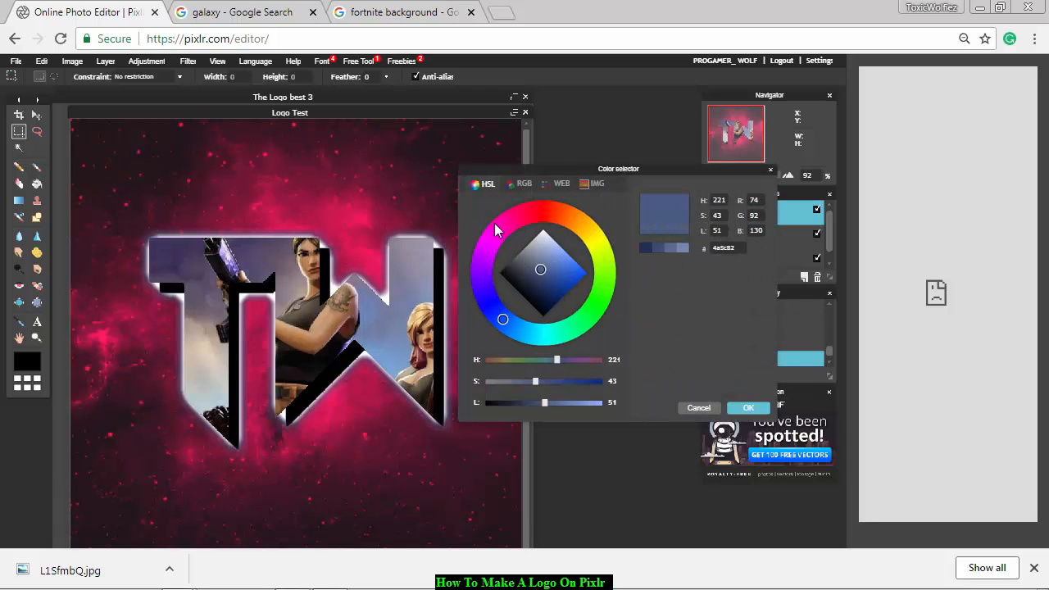
left_click_drag(500, 231, 525, 216)
left_click_drag(593, 288, 660, 355)
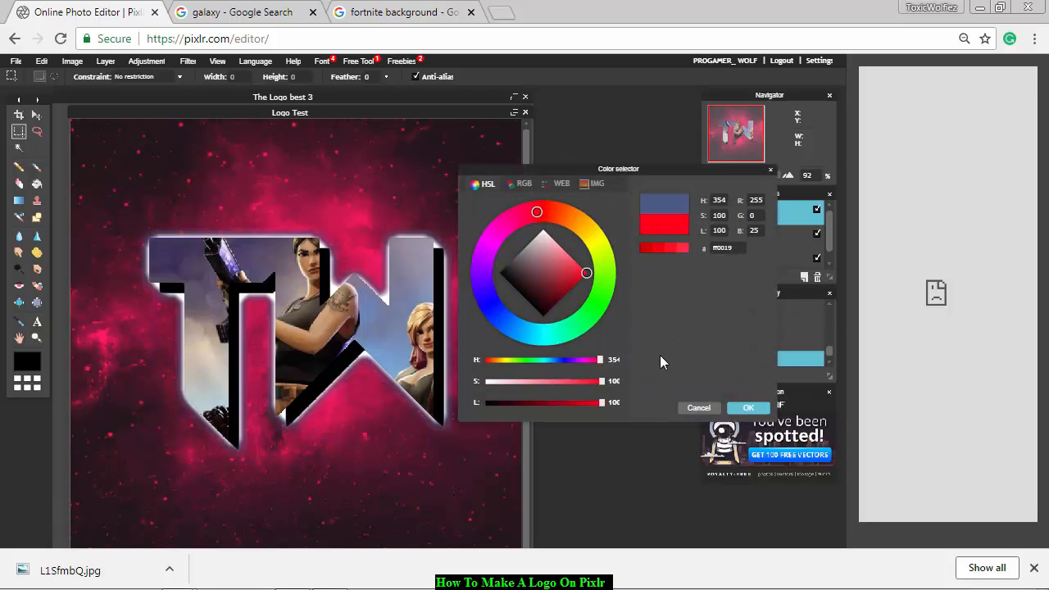
left_click(740, 406)
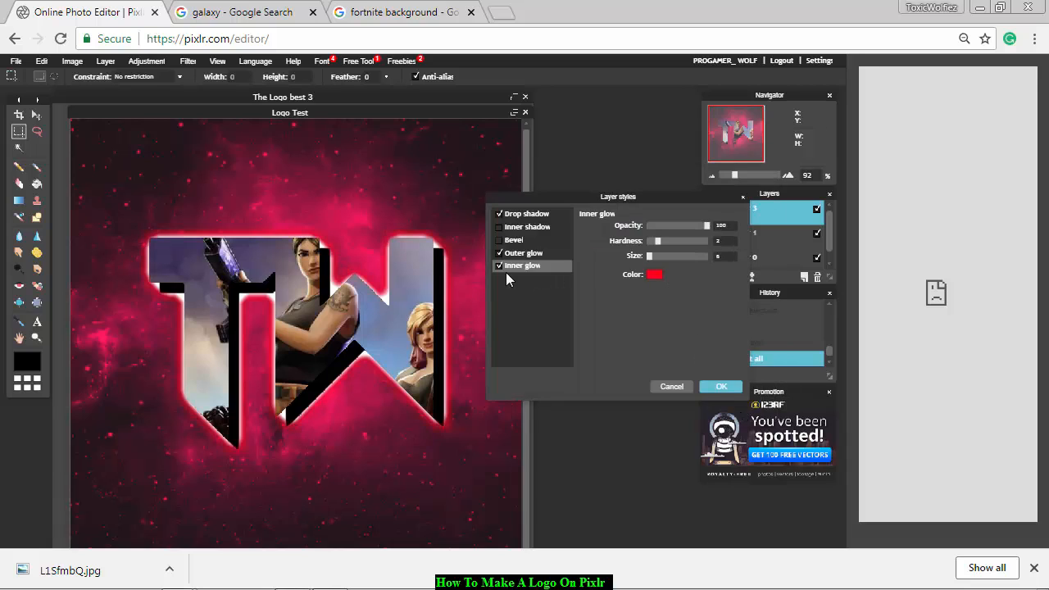
left_click(653, 276)
left_click_drag(580, 281, 543, 361)
left_click(753, 409)
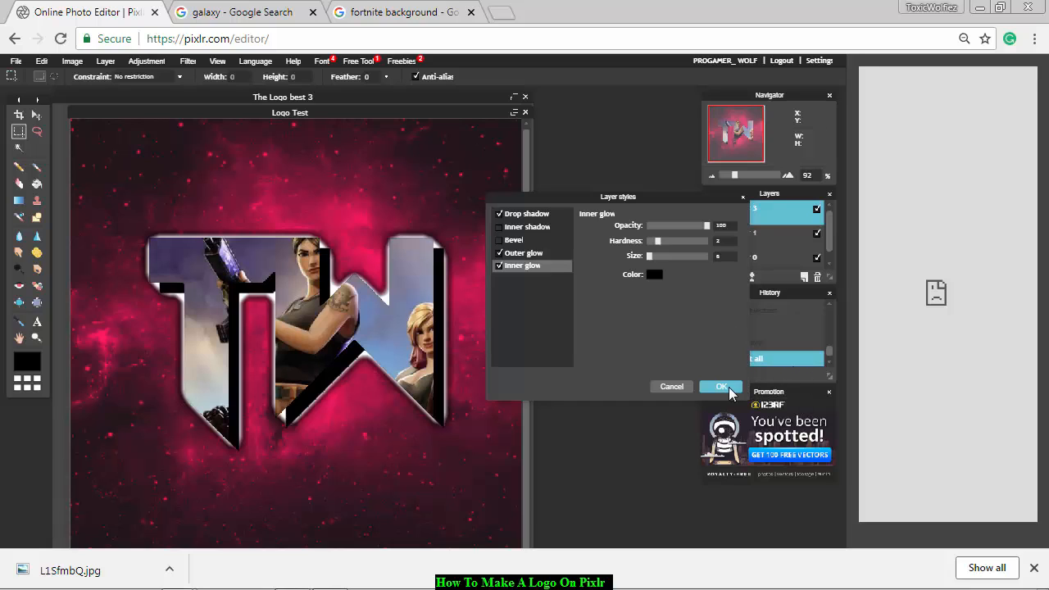
Turn off both glows on the lettering after trying the inner glow at size 10.
left_click(499, 253)
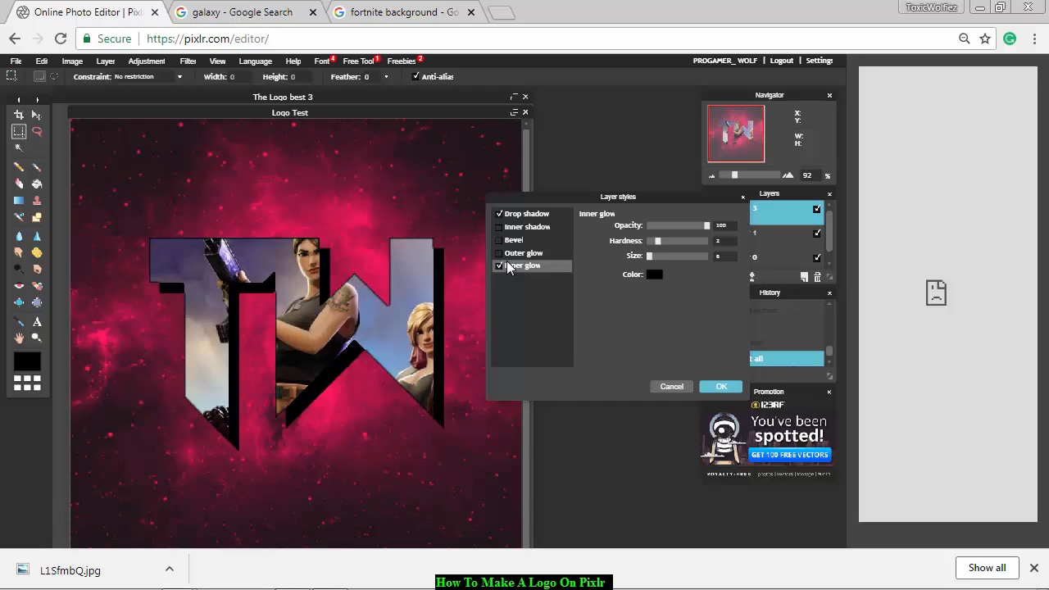
mouse_move(649, 257)
left_mouse_down()
mouse_move(706, 260)
mouse_move(652, 258)
left_mouse_up()
left_click(498, 266)
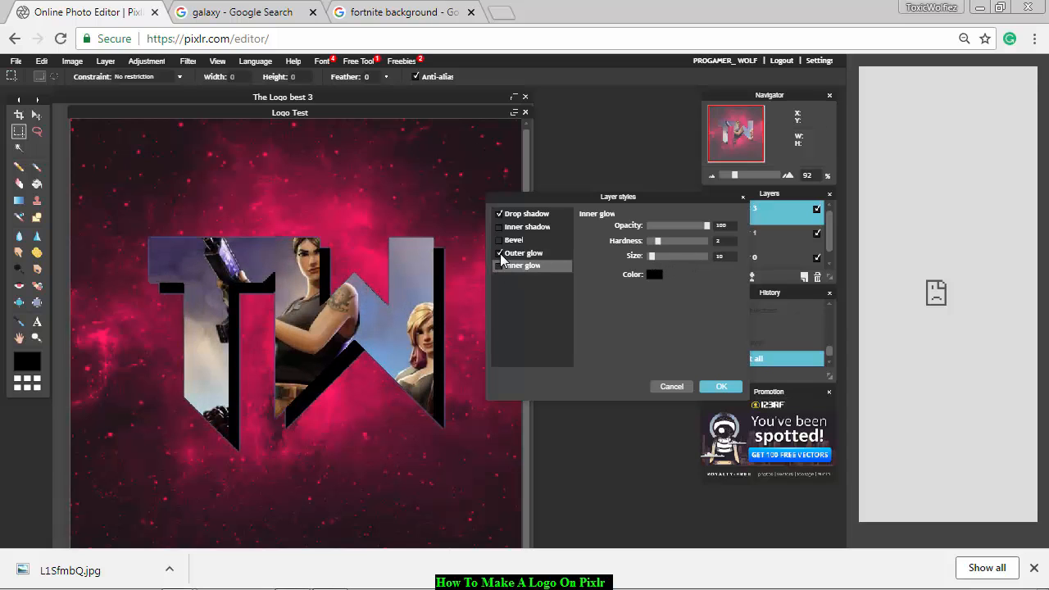
Give the lettering a black outer glow of size 67 and apply the layer styles.
left_click(562, 255)
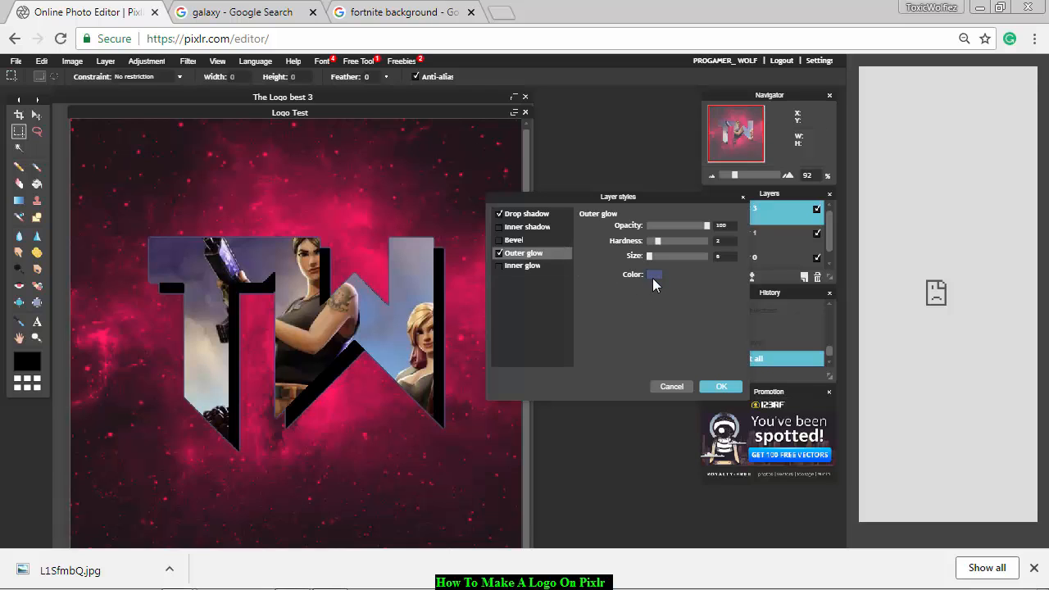
left_click(648, 275)
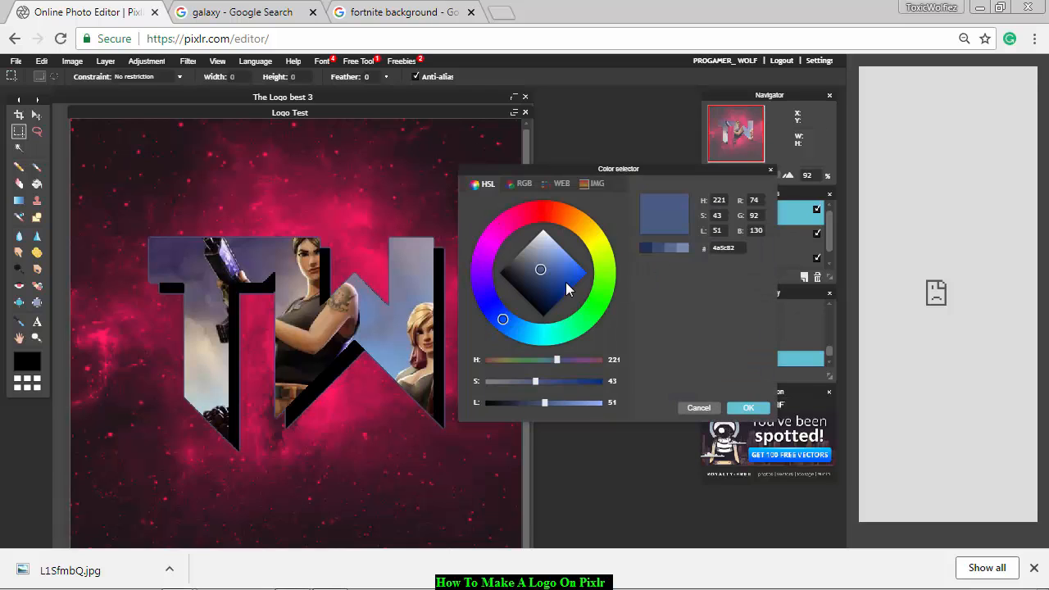
left_click(742, 410)
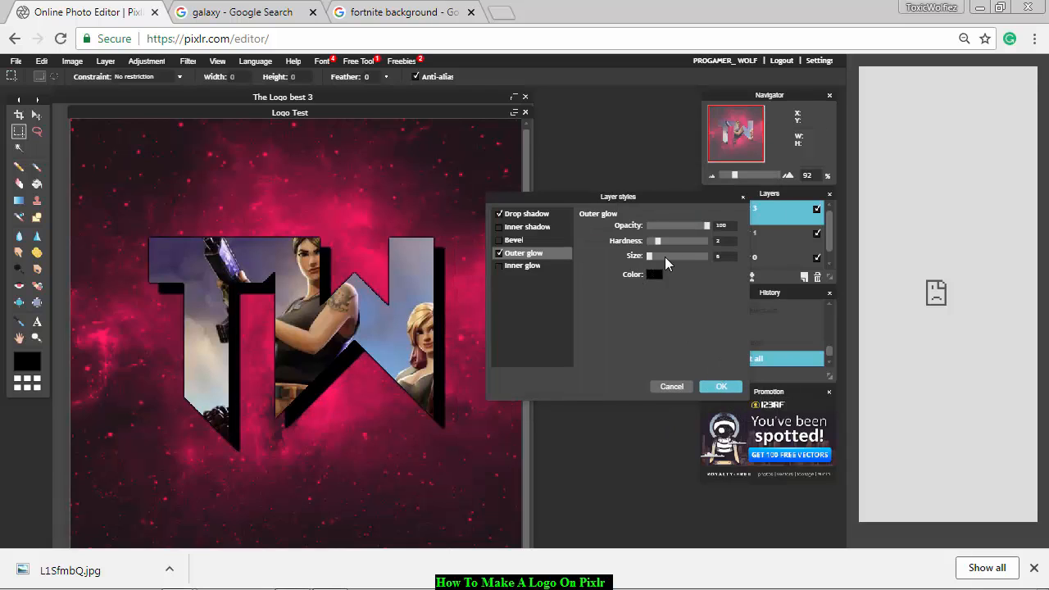
left_click_drag(652, 256, 687, 263)
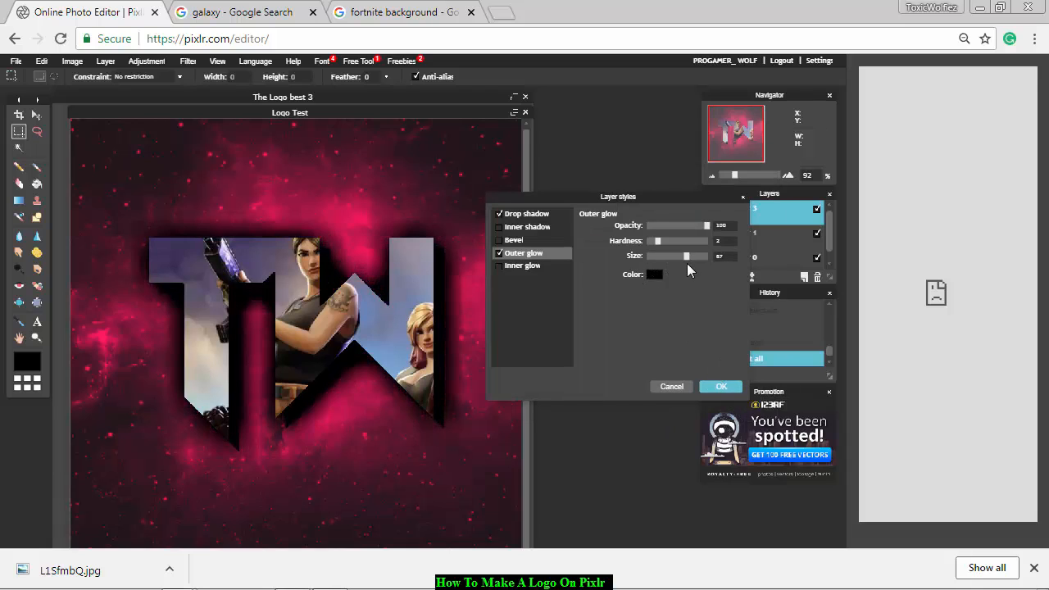
left_click(719, 387)
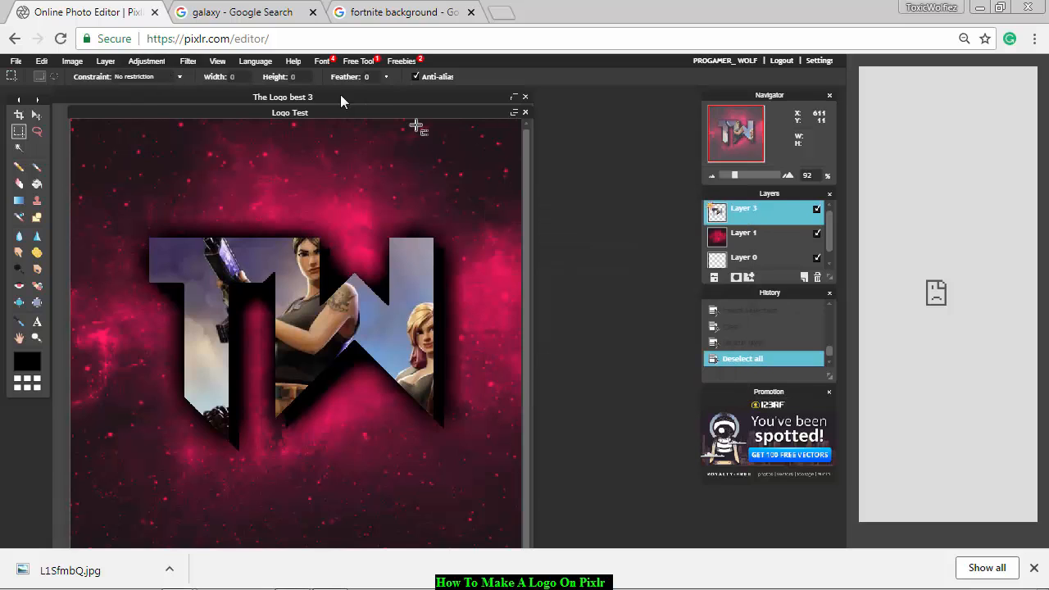
Colorize the TW lettering layer green with Hue & Saturation, using a hue of -19.
left_click(147, 62)
left_click(163, 87)
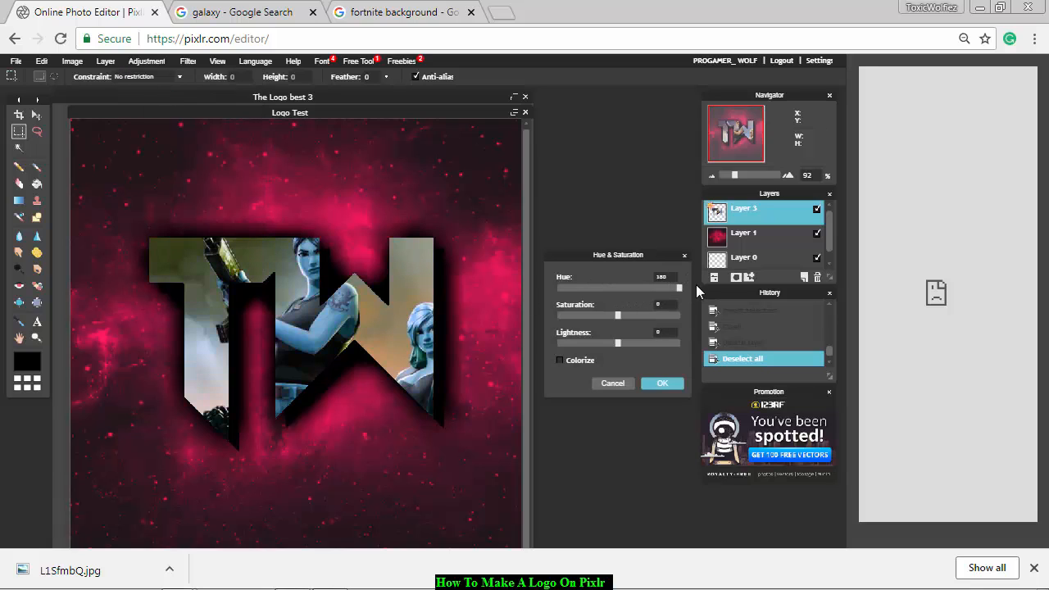
left_click_drag(661, 288, 633, 288)
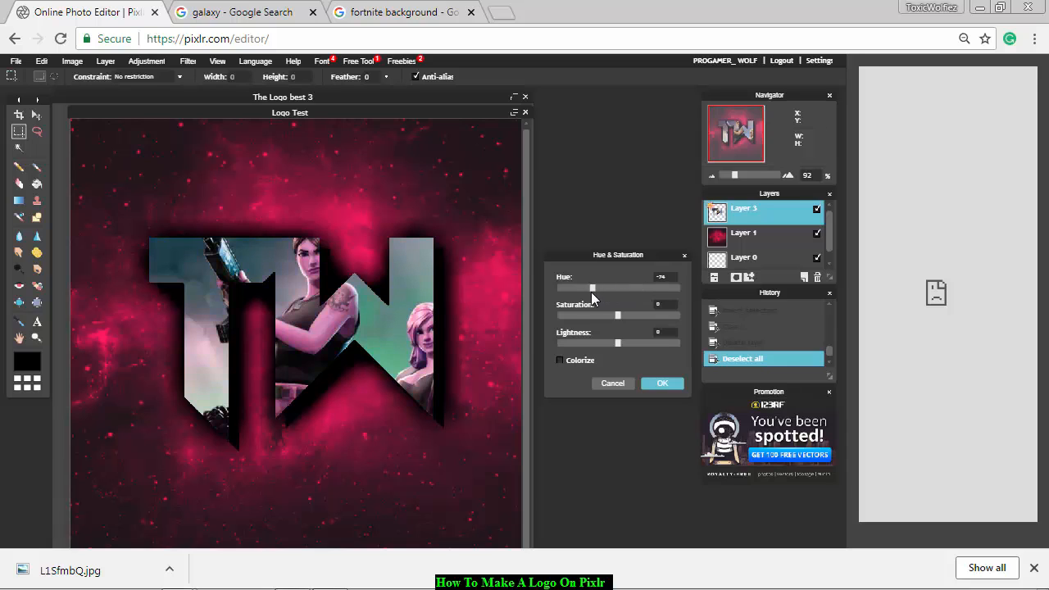
left_click(562, 360)
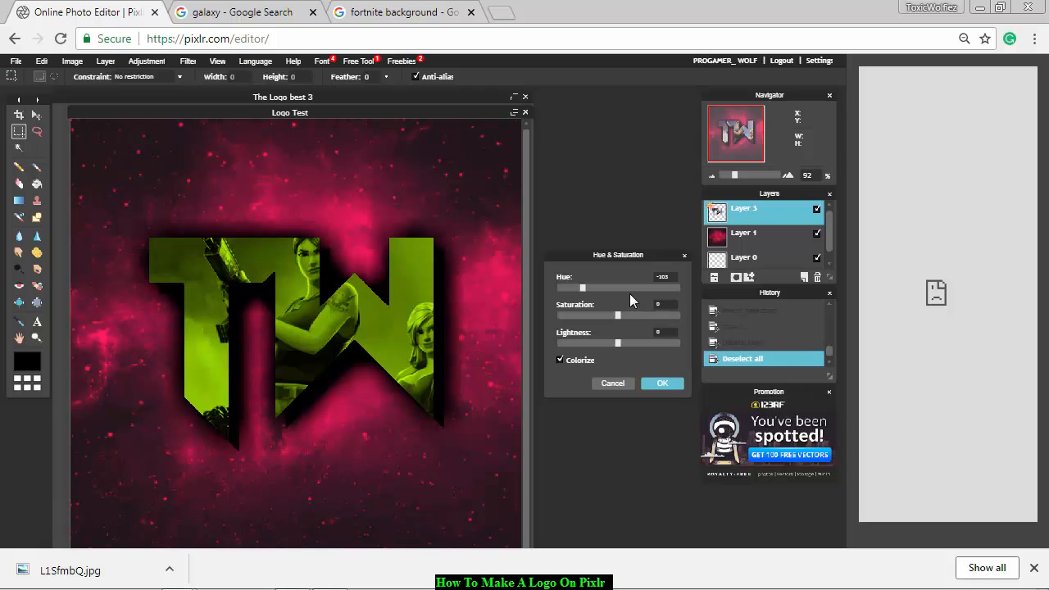
left_click_drag(581, 288, 613, 298)
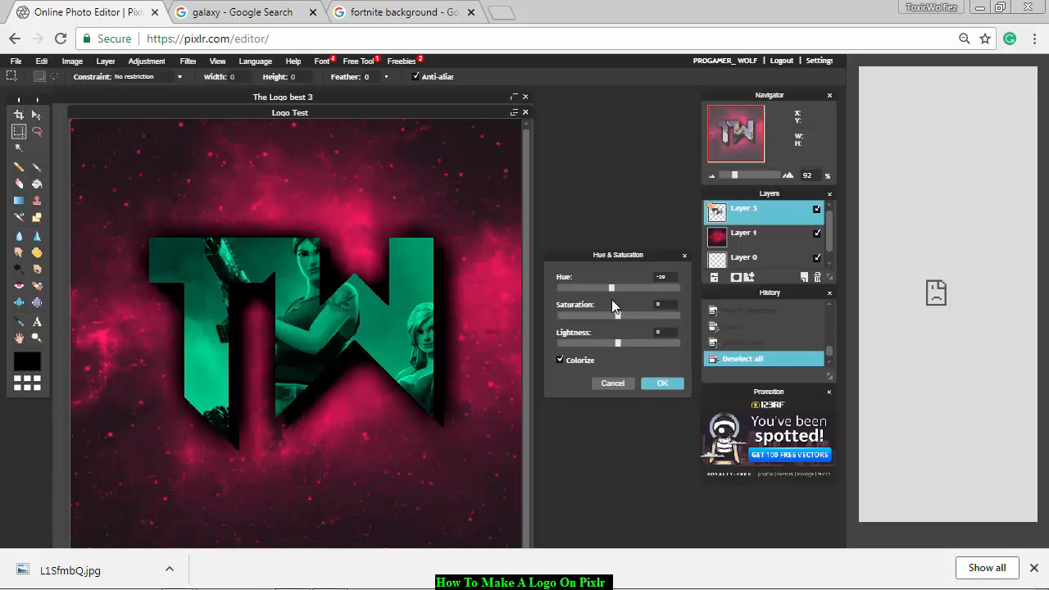
left_click(662, 384)
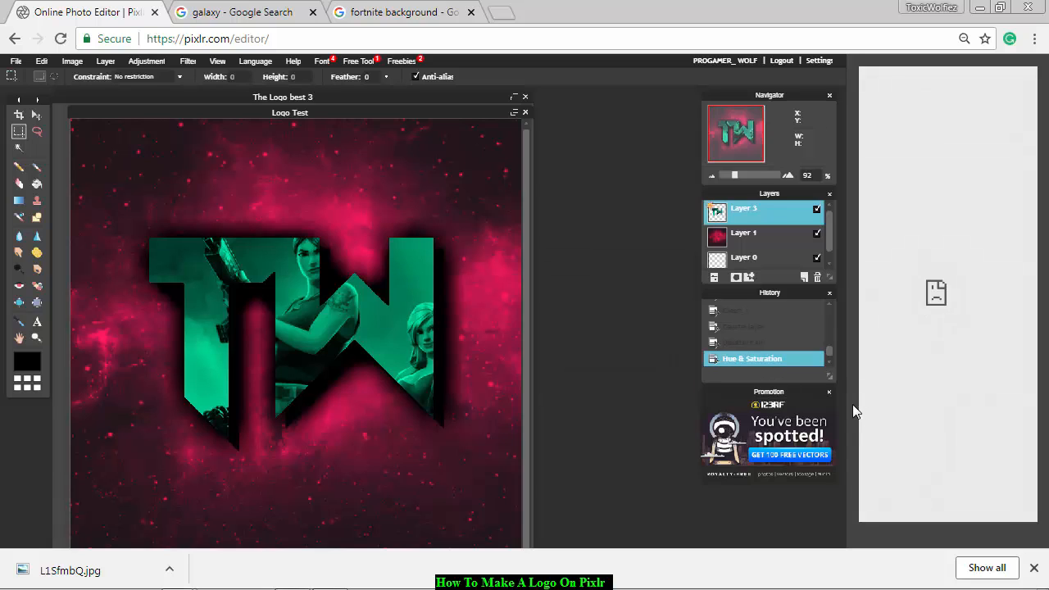
Add galaxy-sky-meteor-planet-png-1 from the Youtube png folder on Removable Disk (F:) as a layer and place it directly beneath the TW lettering.
left_click(1033, 567)
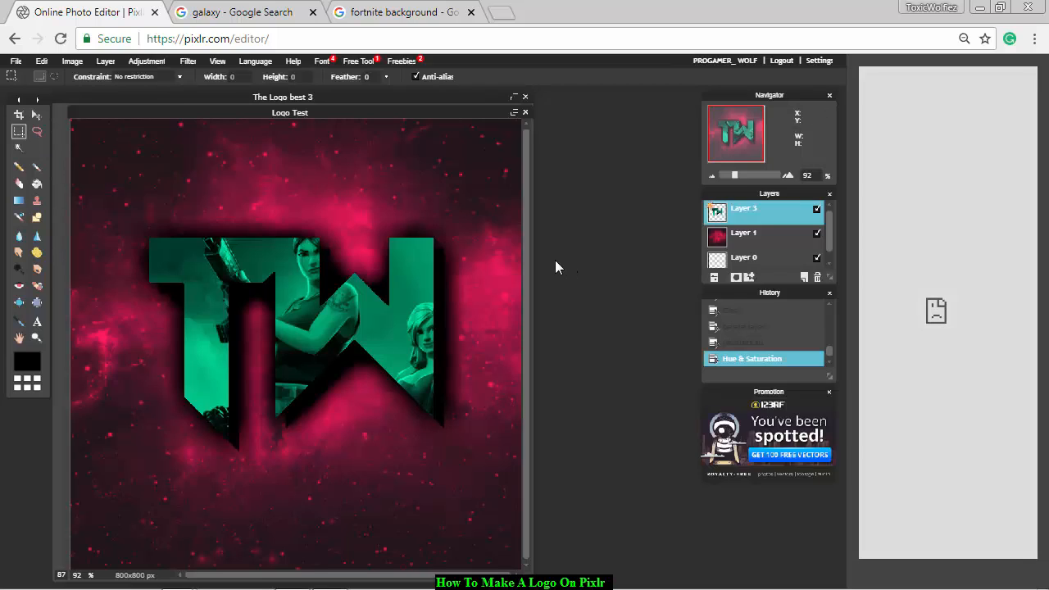
left_click(100, 61)
left_click(125, 121)
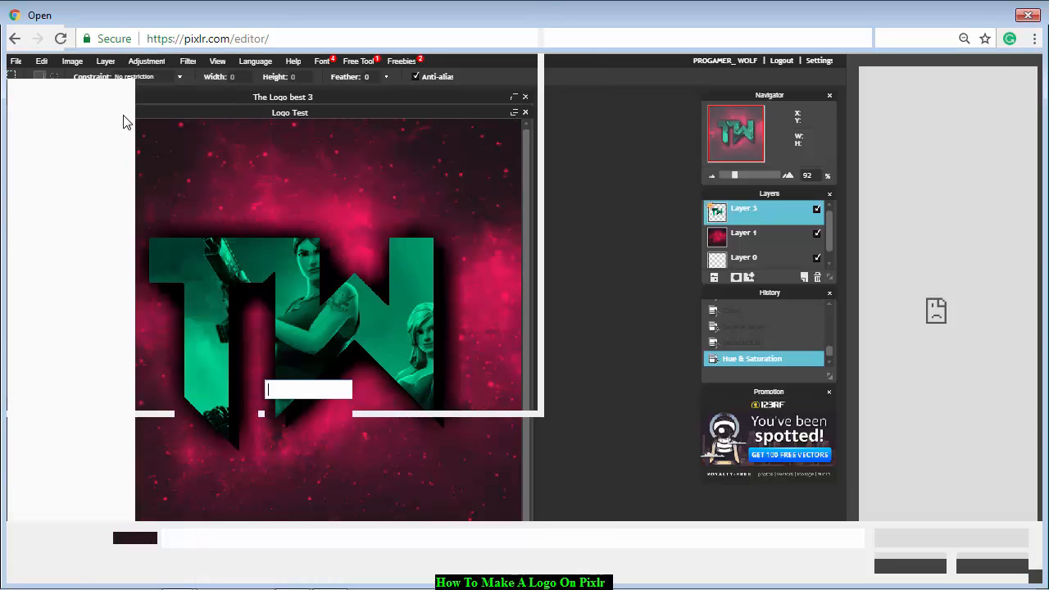
left_click(123, 391)
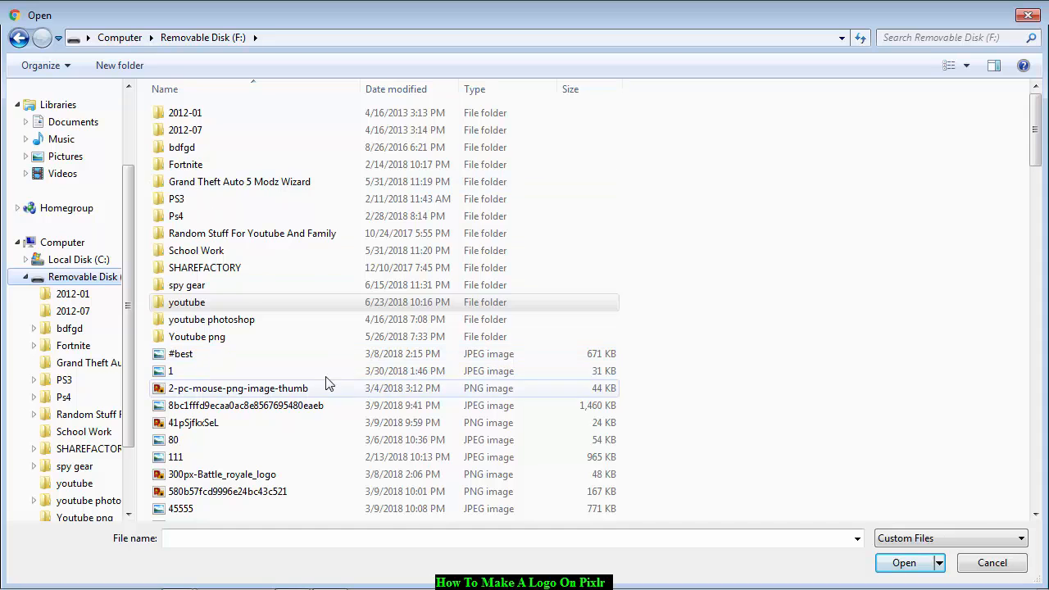
double_click(194, 337)
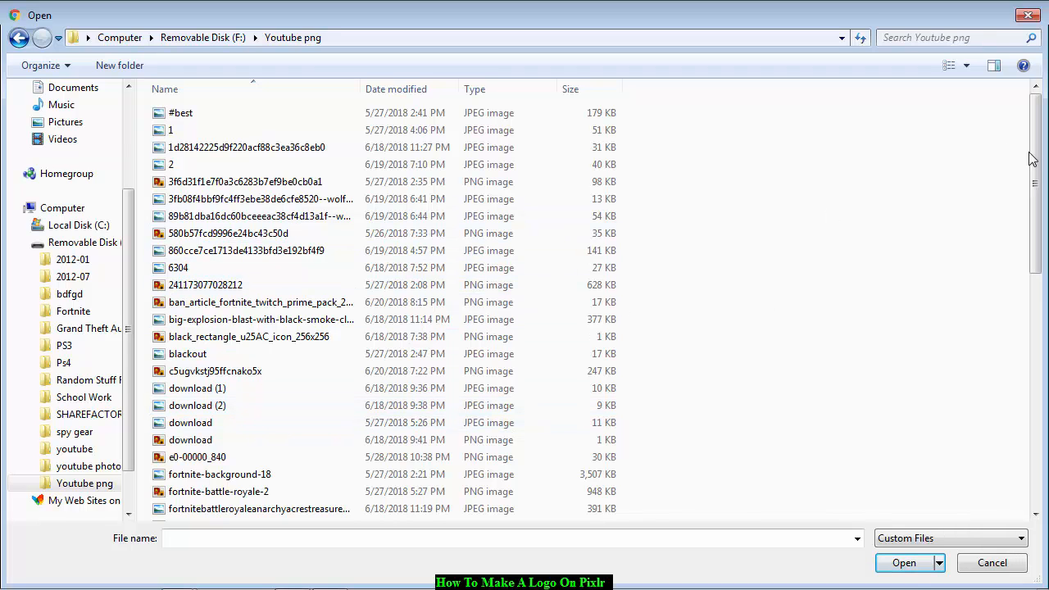
left_click_drag(1037, 174, 1038, 213)
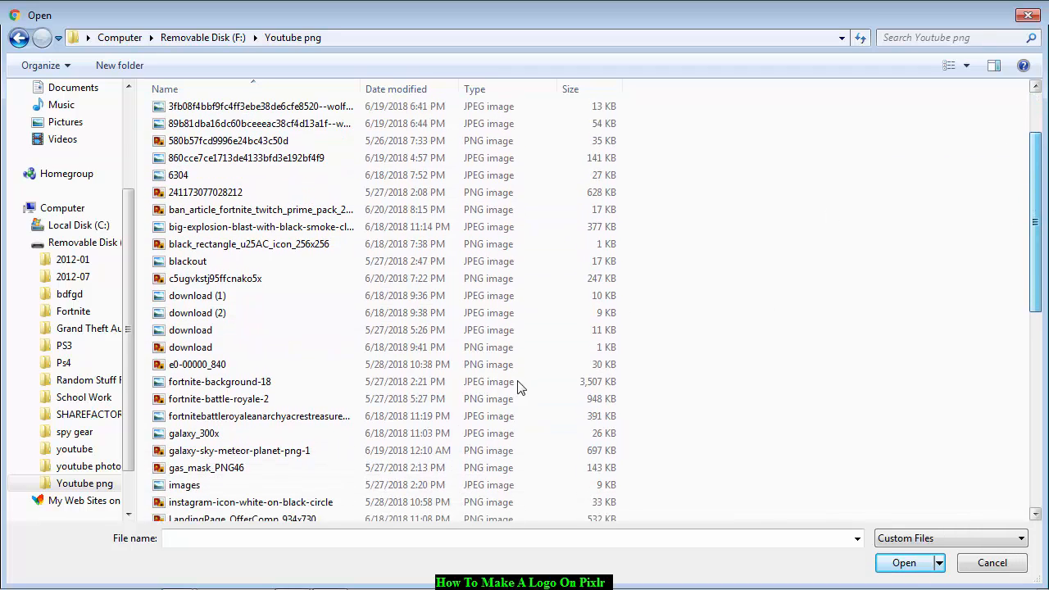
left_click(252, 456)
left_click(904, 563)
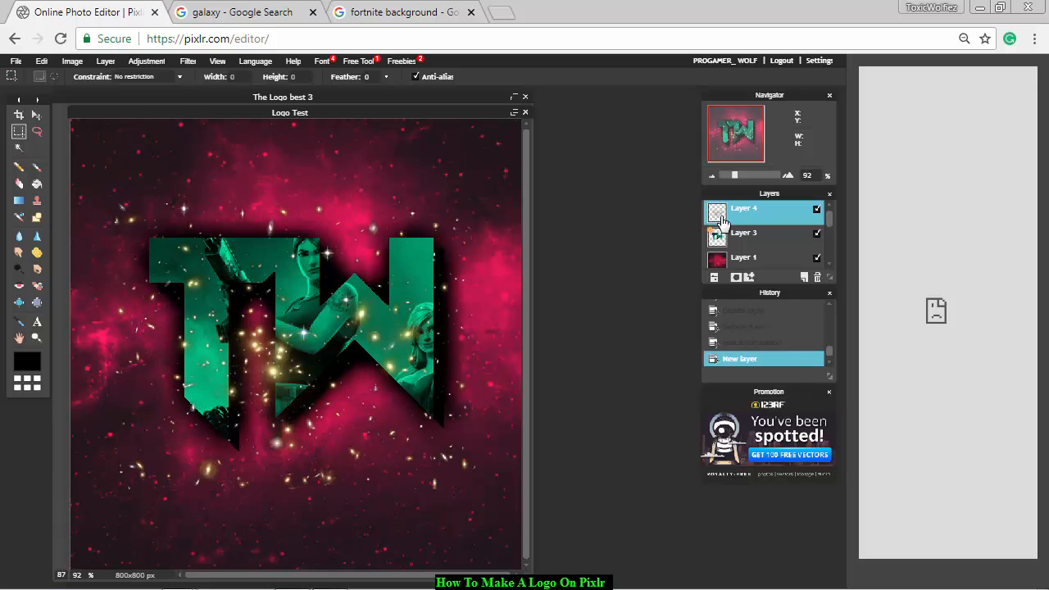
mouse_move(721, 221)
left_mouse_down()
mouse_move(736, 270)
mouse_move(729, 229)
left_mouse_up()
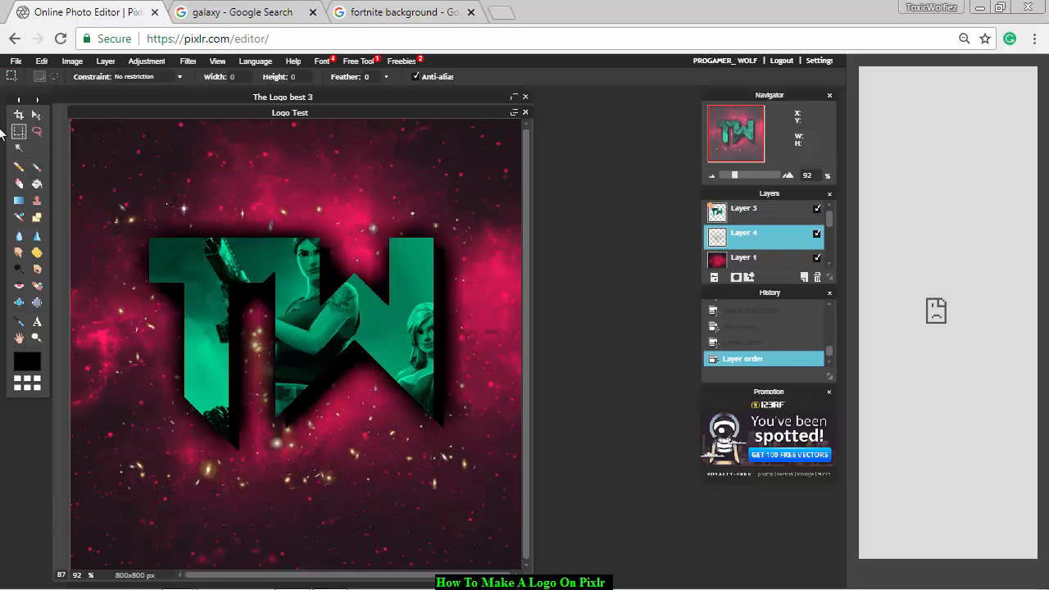
Enlarge the sparkle layer with Free transform until it extends past all edges of the canvas and apply the change.
left_click(42, 61)
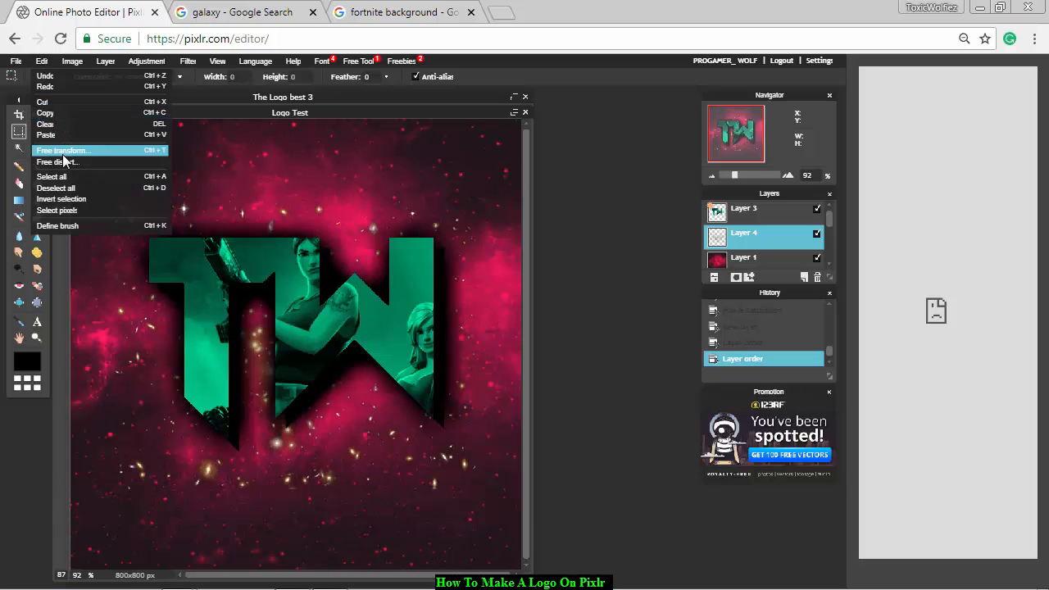
left_click(63, 151)
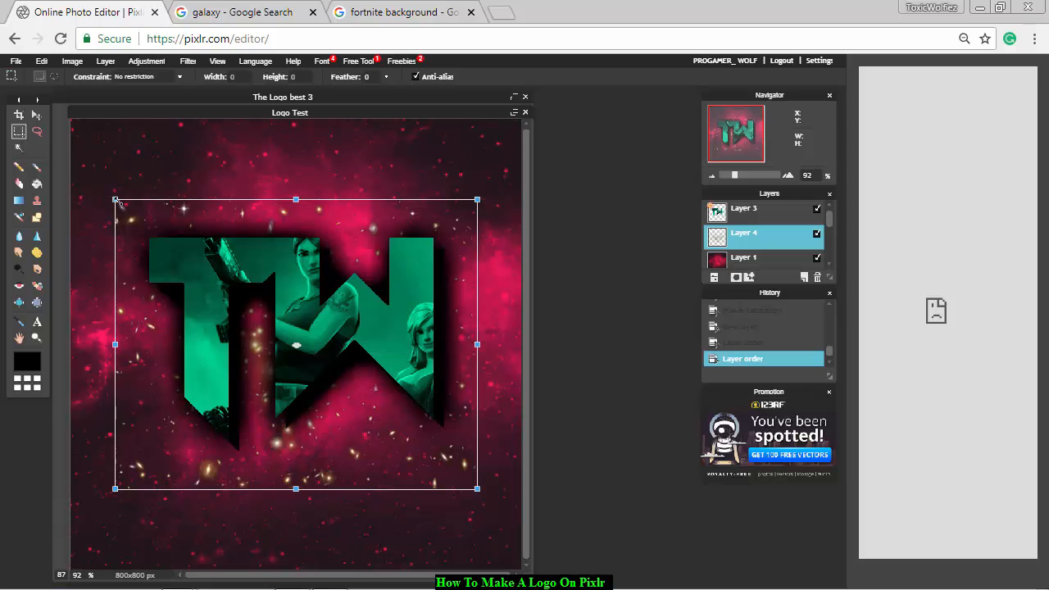
left_click_drag(110, 198, 2, 105)
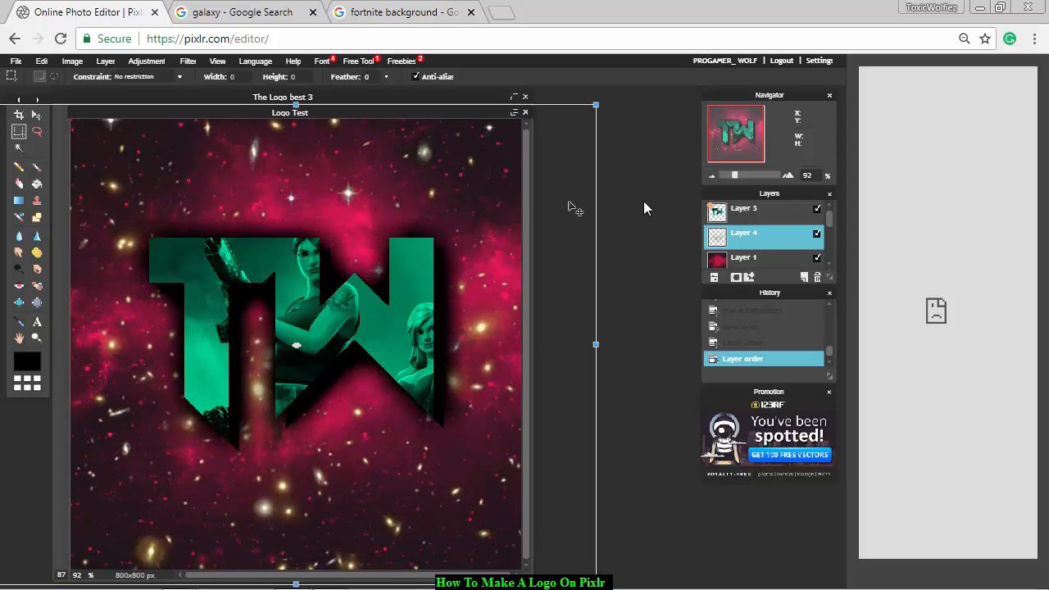
left_click(664, 202)
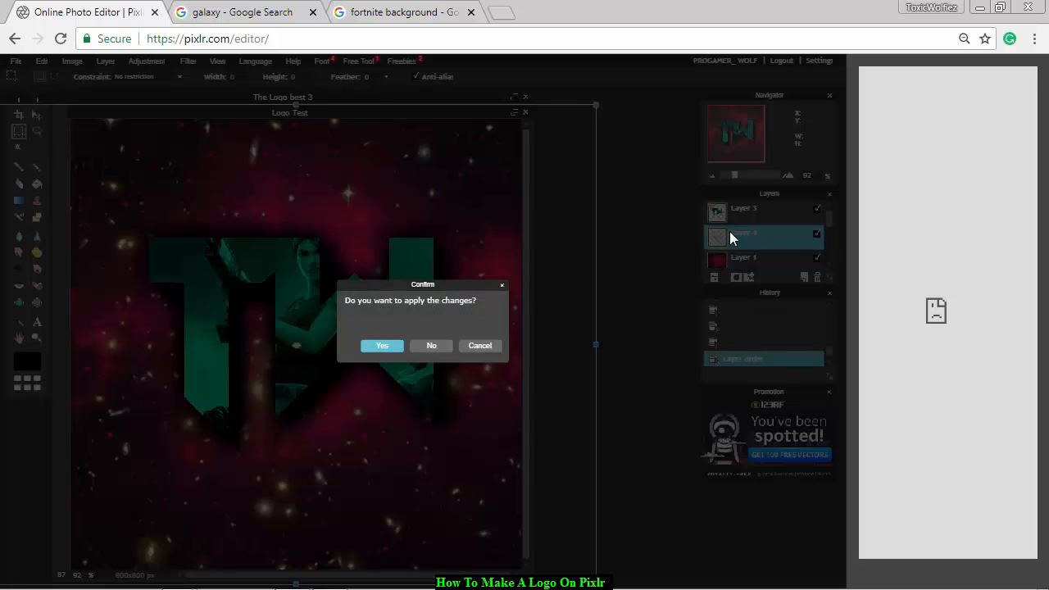
key("Return")
Shift the hue of the sparkle layer with Hue & Saturation to turn its golden stars light blue.
left_click(152, 62)
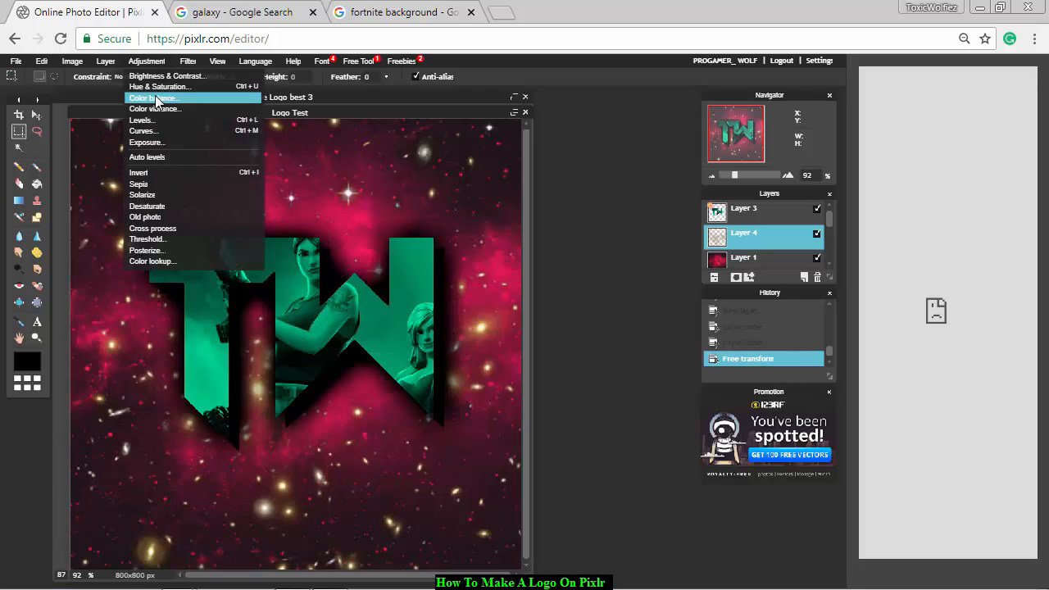
left_click(157, 86)
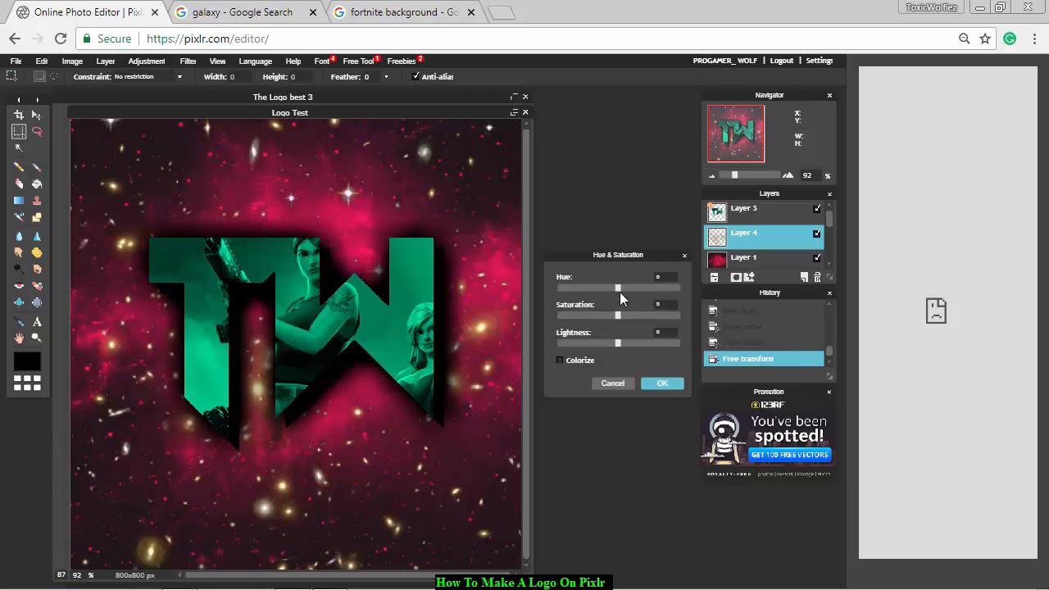
left_click_drag(627, 288, 639, 288)
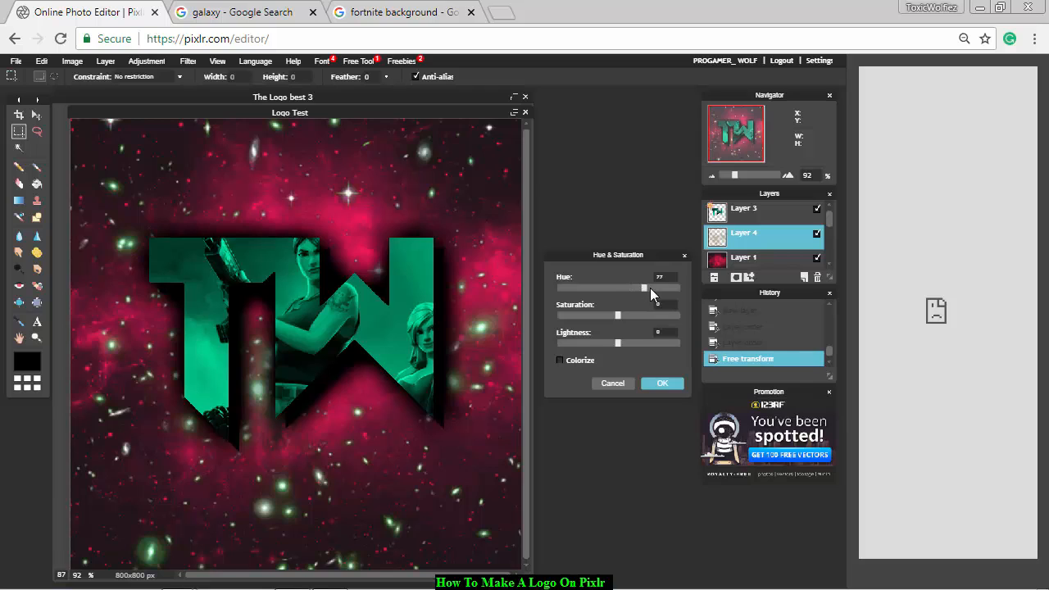
left_click(661, 388)
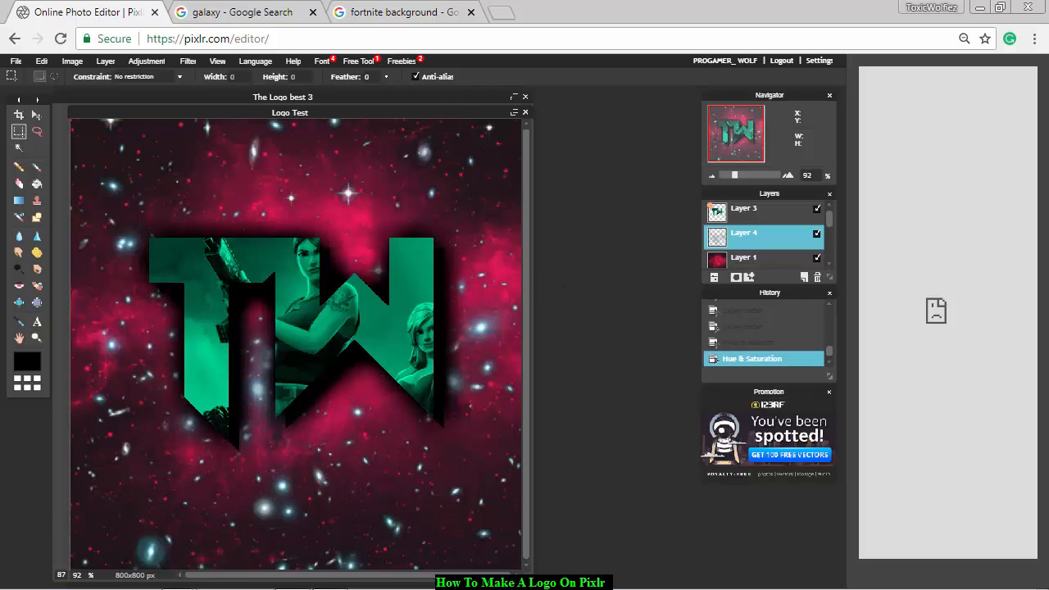
mouse_move(324, 580)
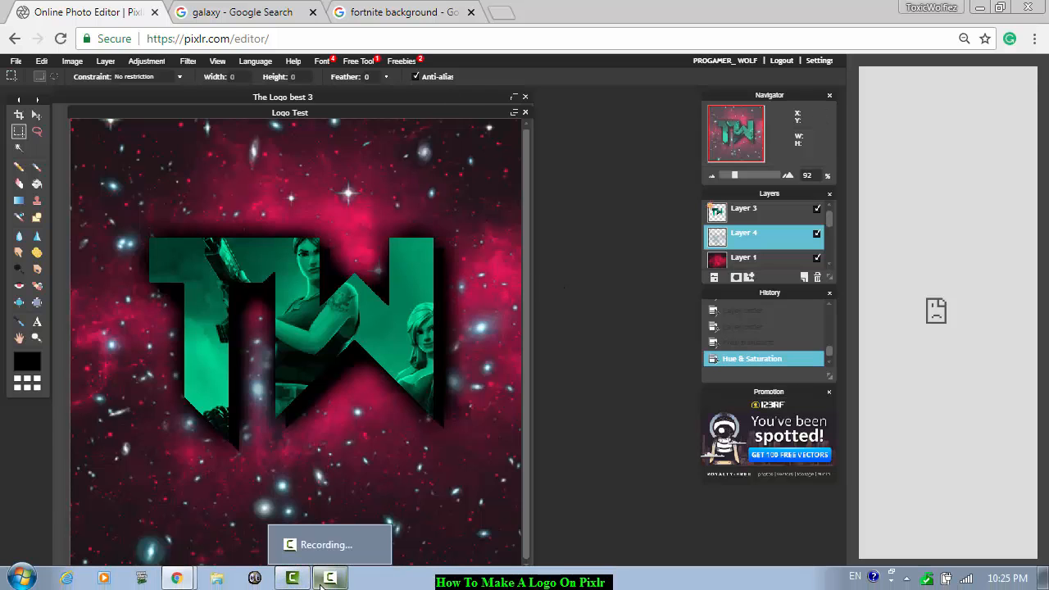